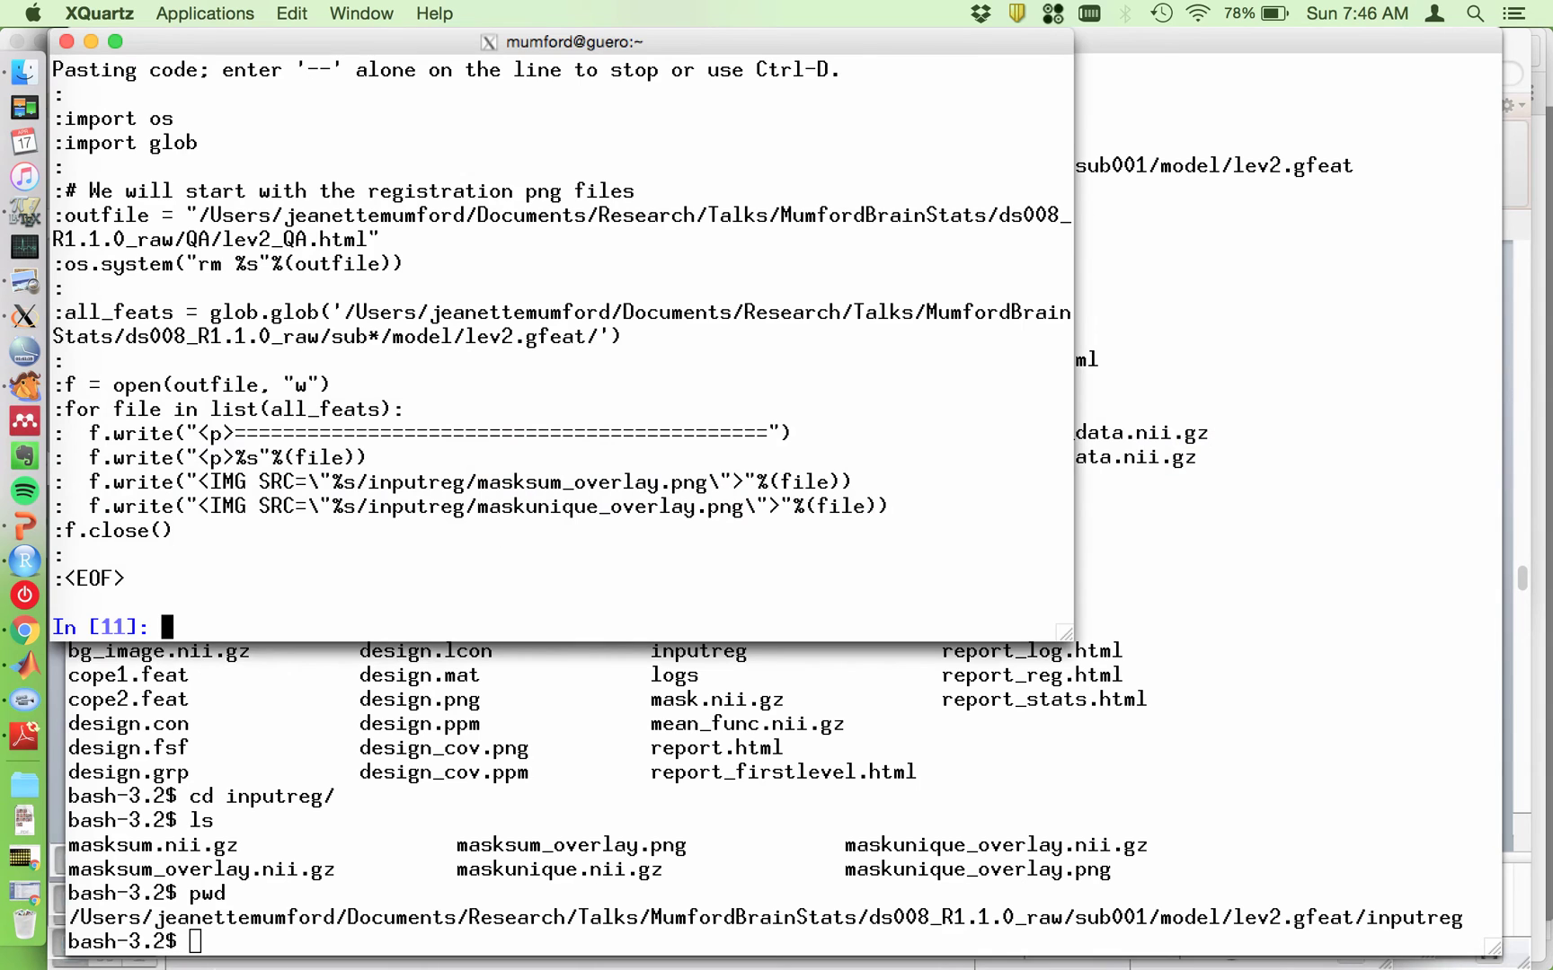
Step: In the other terminal, move up from inputreg to the lev2.gfeat directory, list its contents and print the working directory
left_click(373, 782)
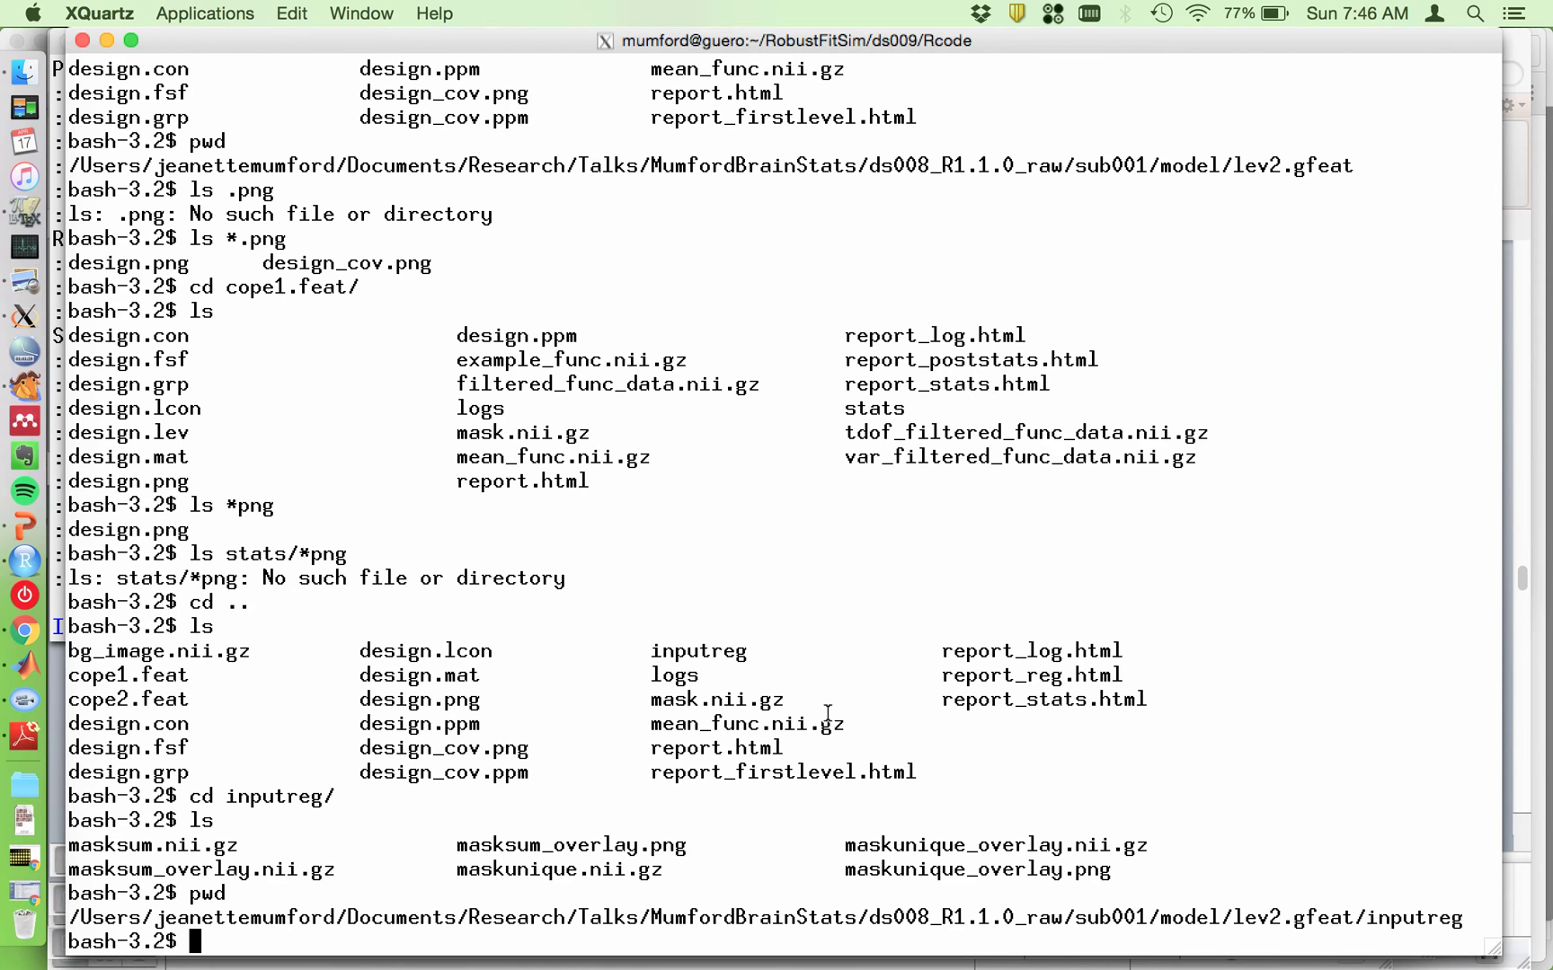
type("cd ..")
key("Return")
type("ls")
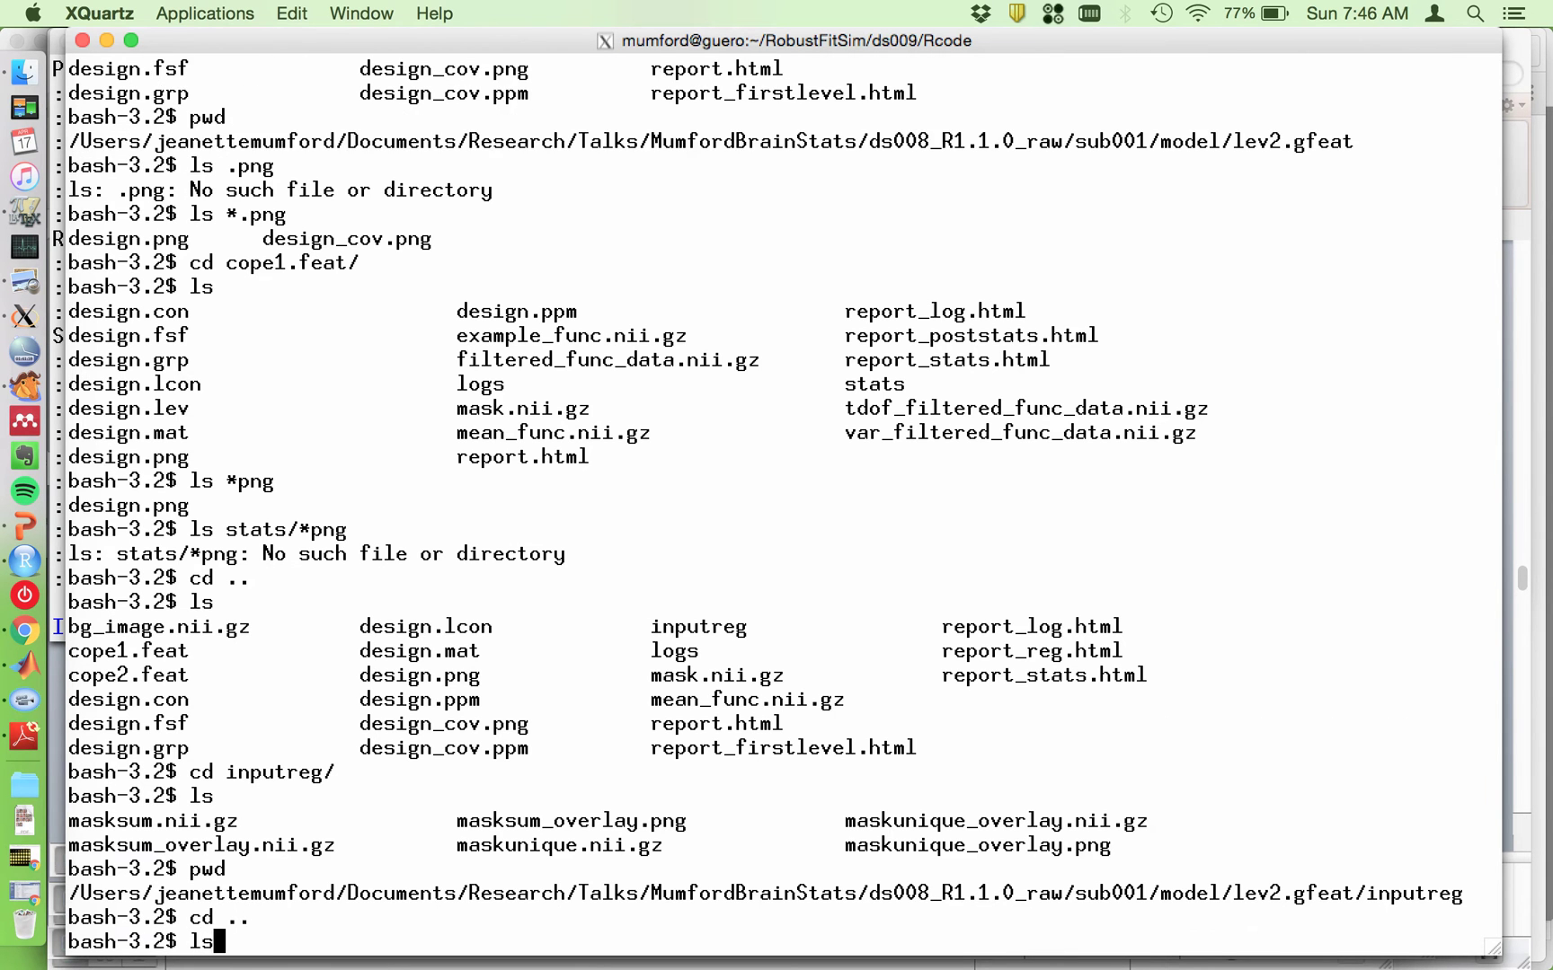
key("Return")
type("pwd")
key("Return")
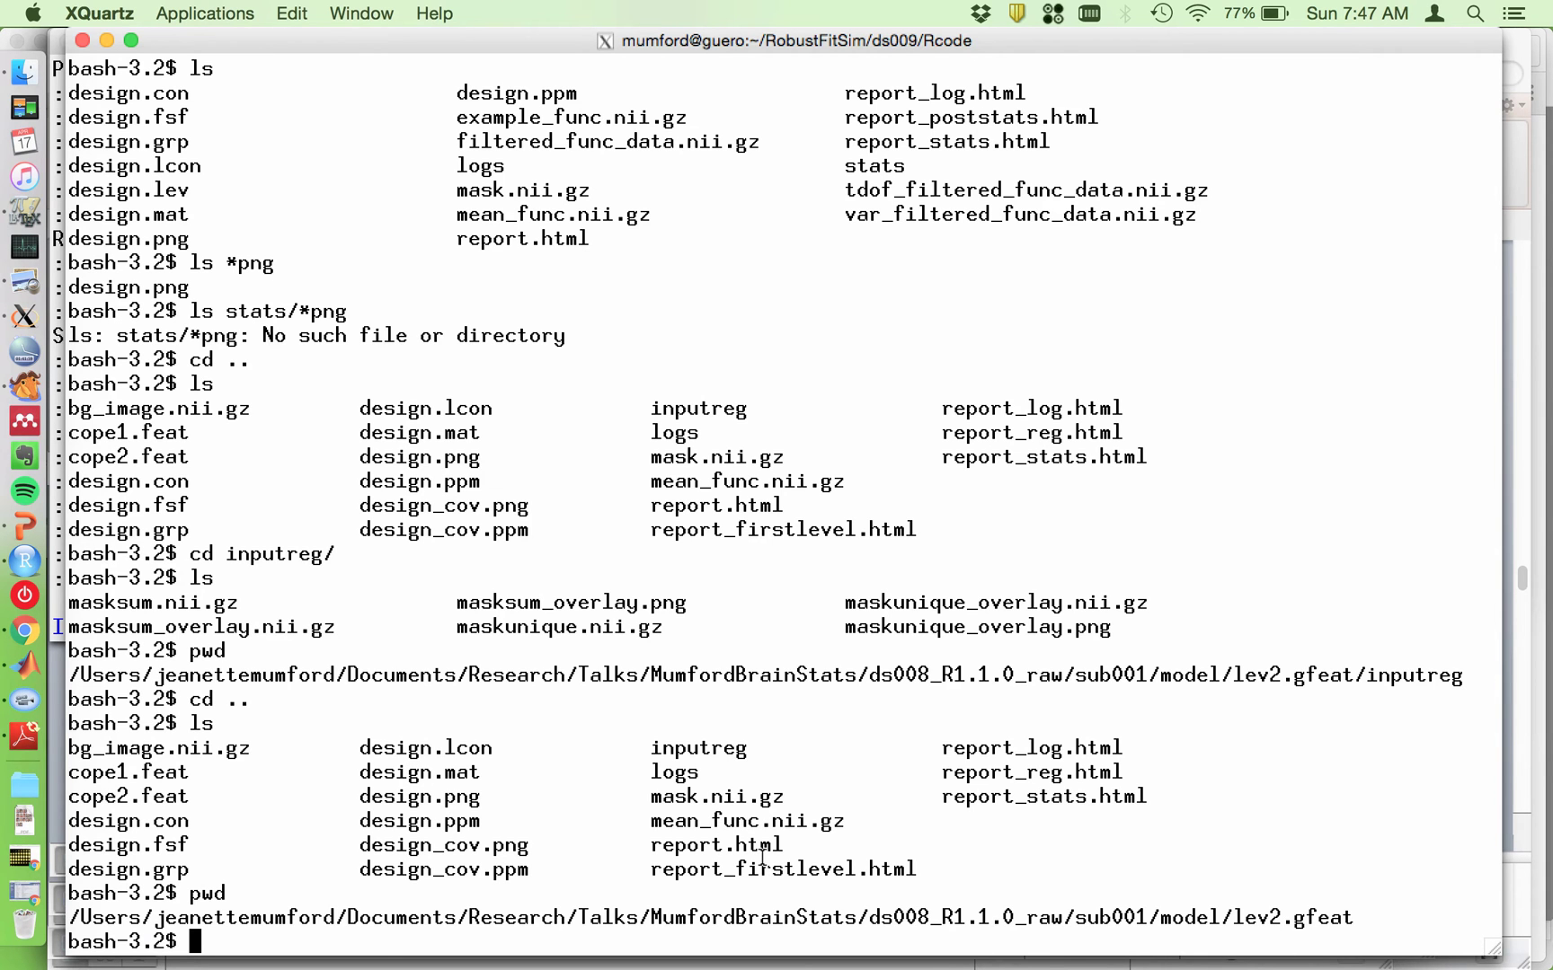
type("ls")
key("Return")
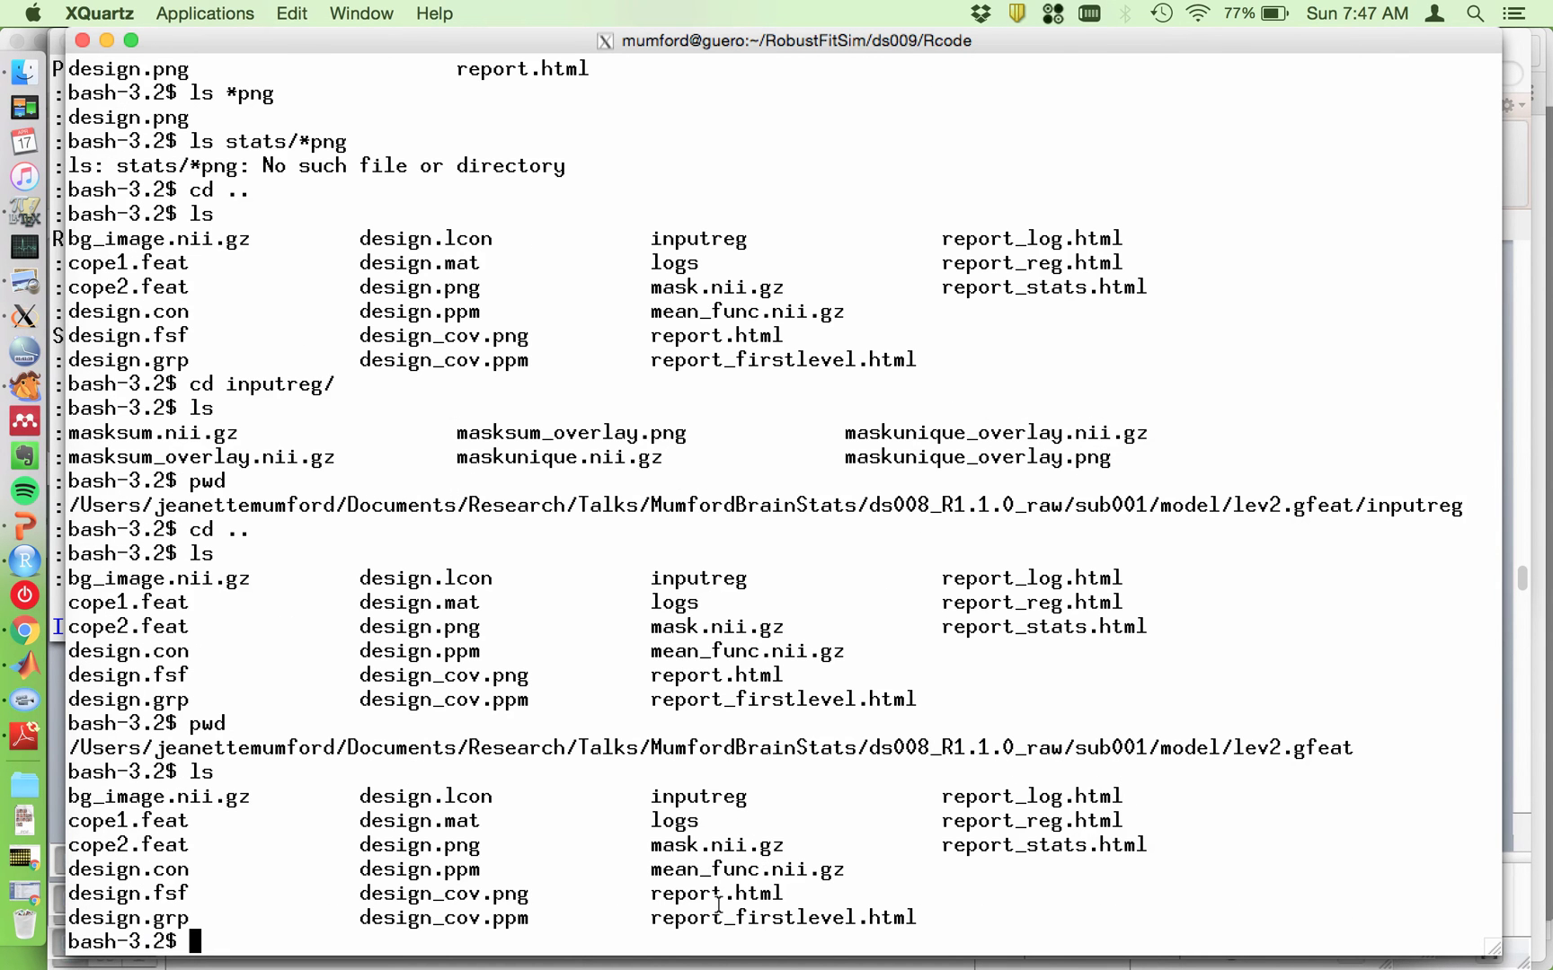
Step: Open bg_image.nii.gz in FSLView as a background process and decline the Adobe Reader update
triple_click(201, 795)
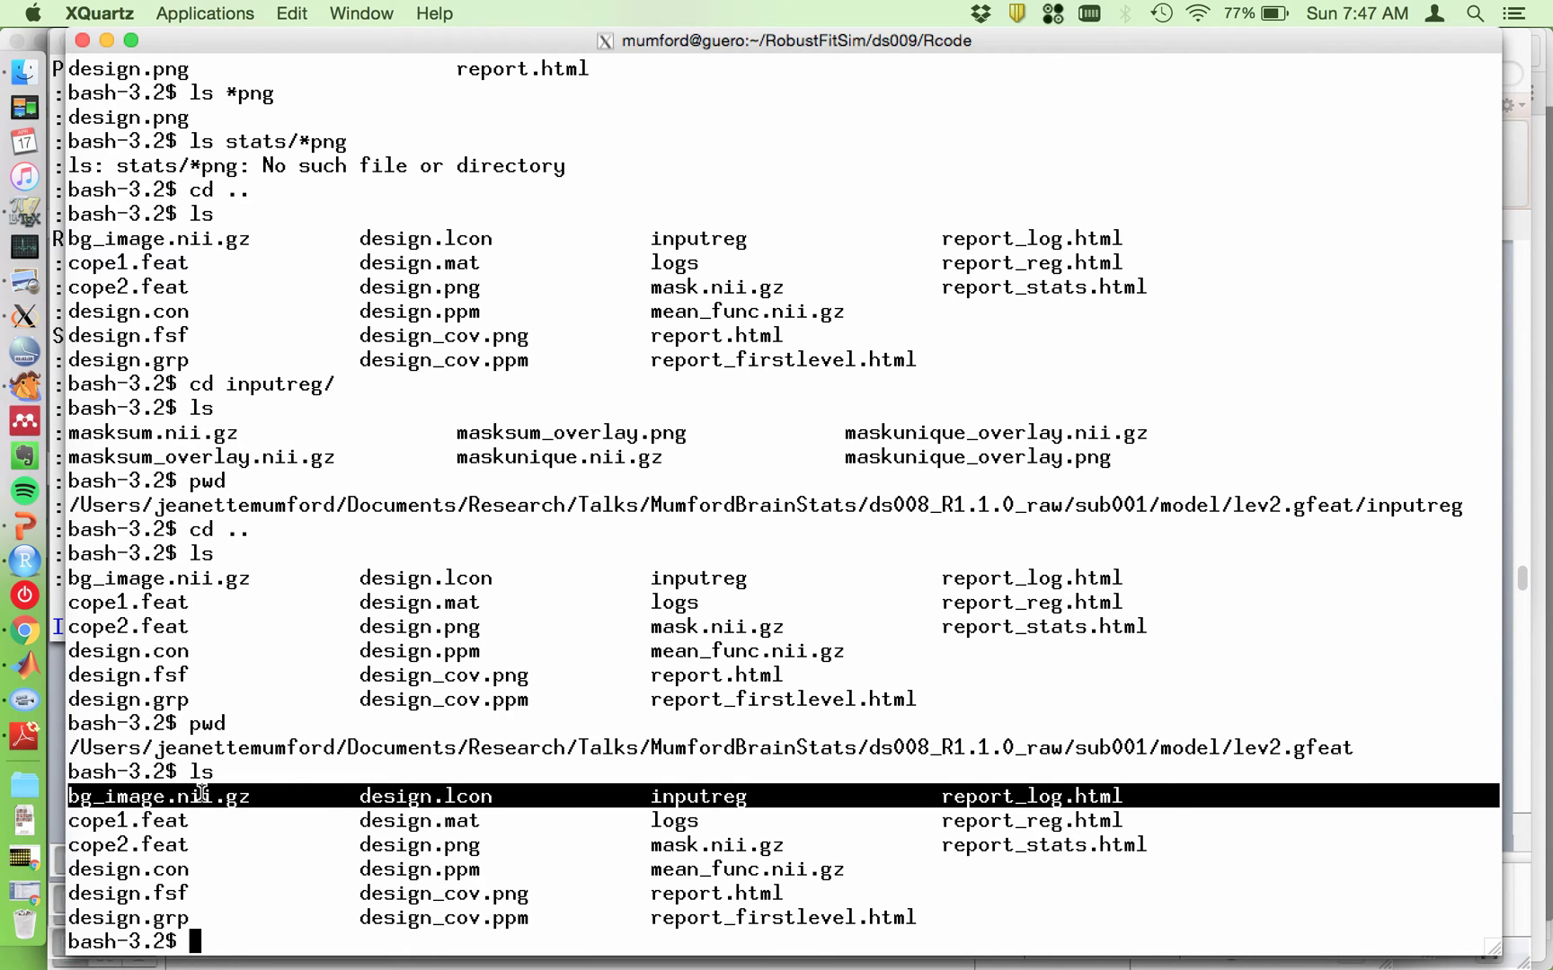
type("fslview ")
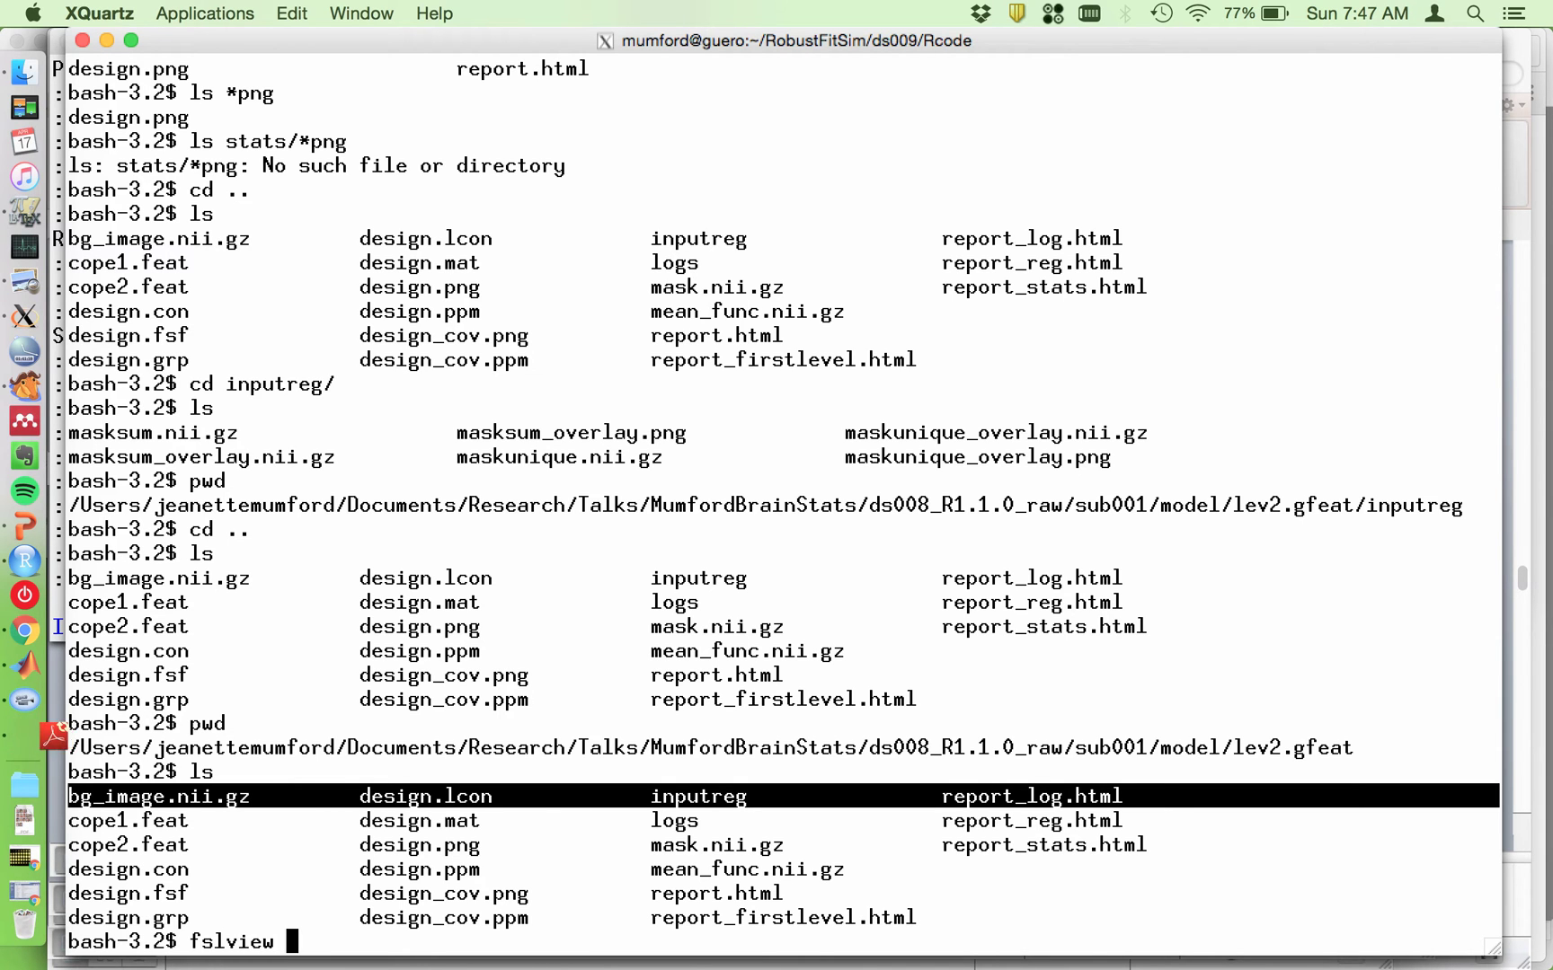
type("bg_i")
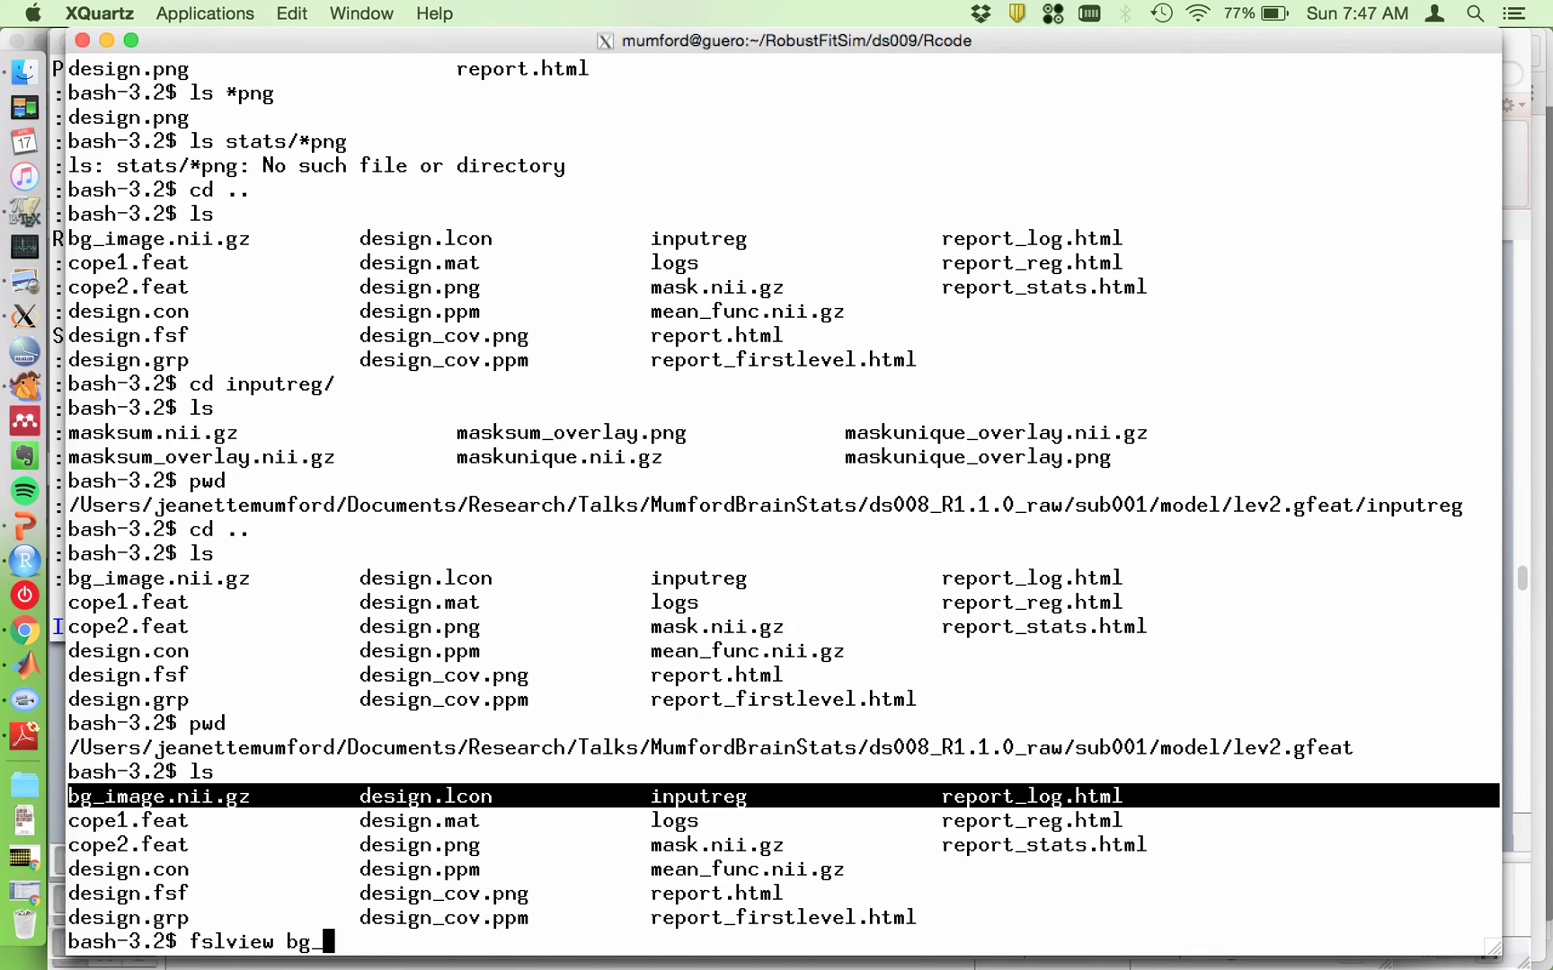
key("Tab")
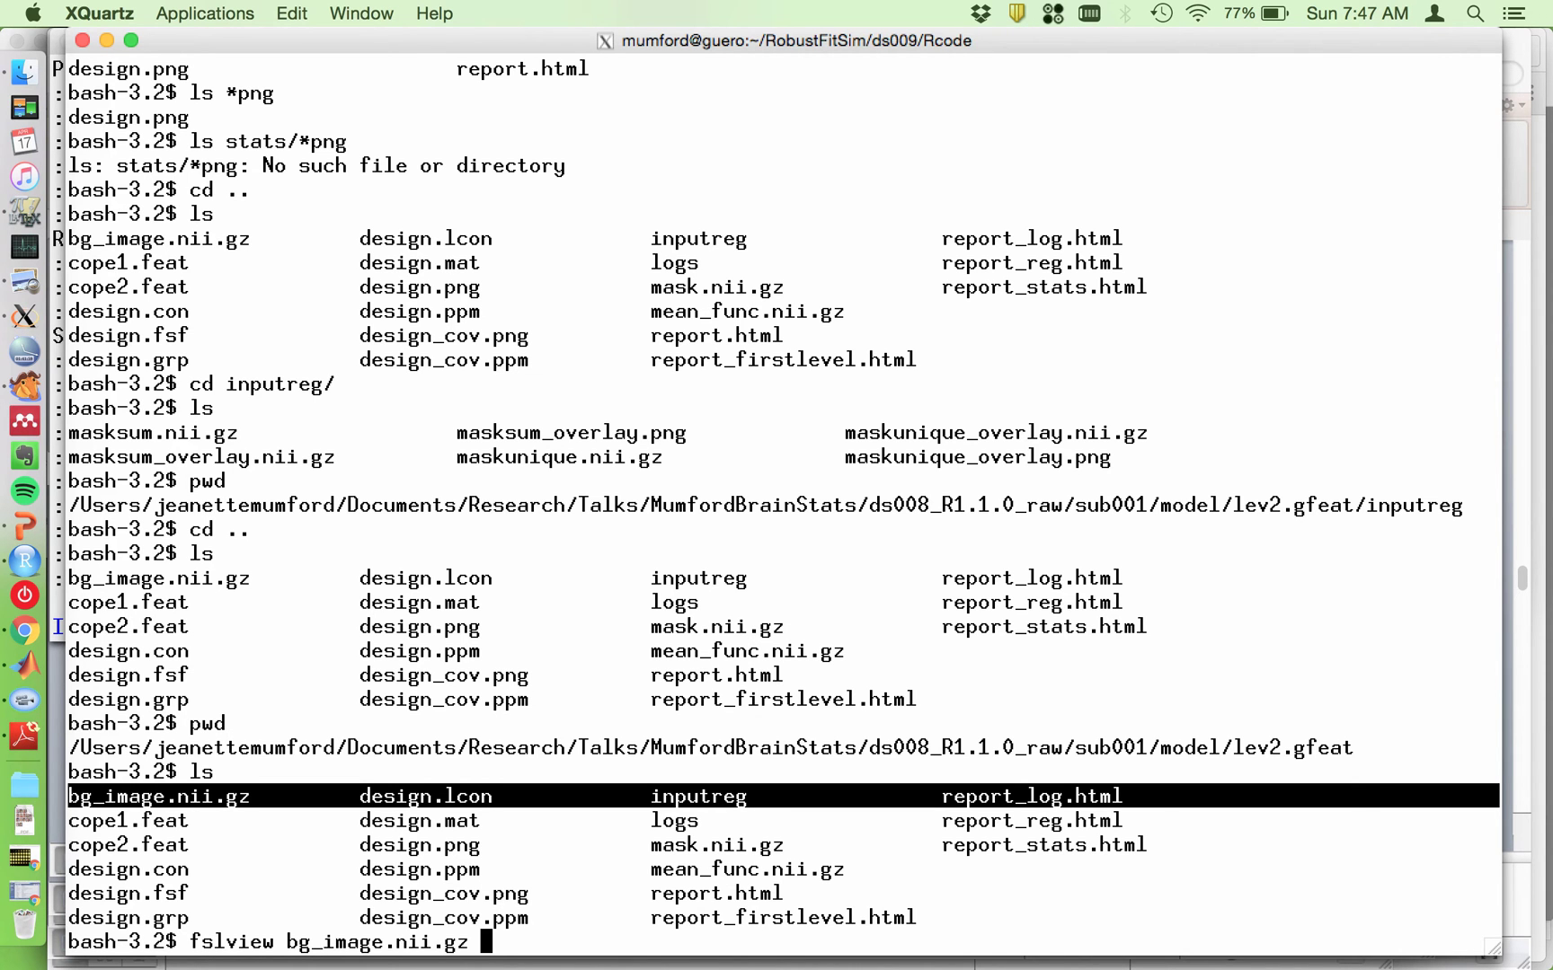
type("&")
key("Return")
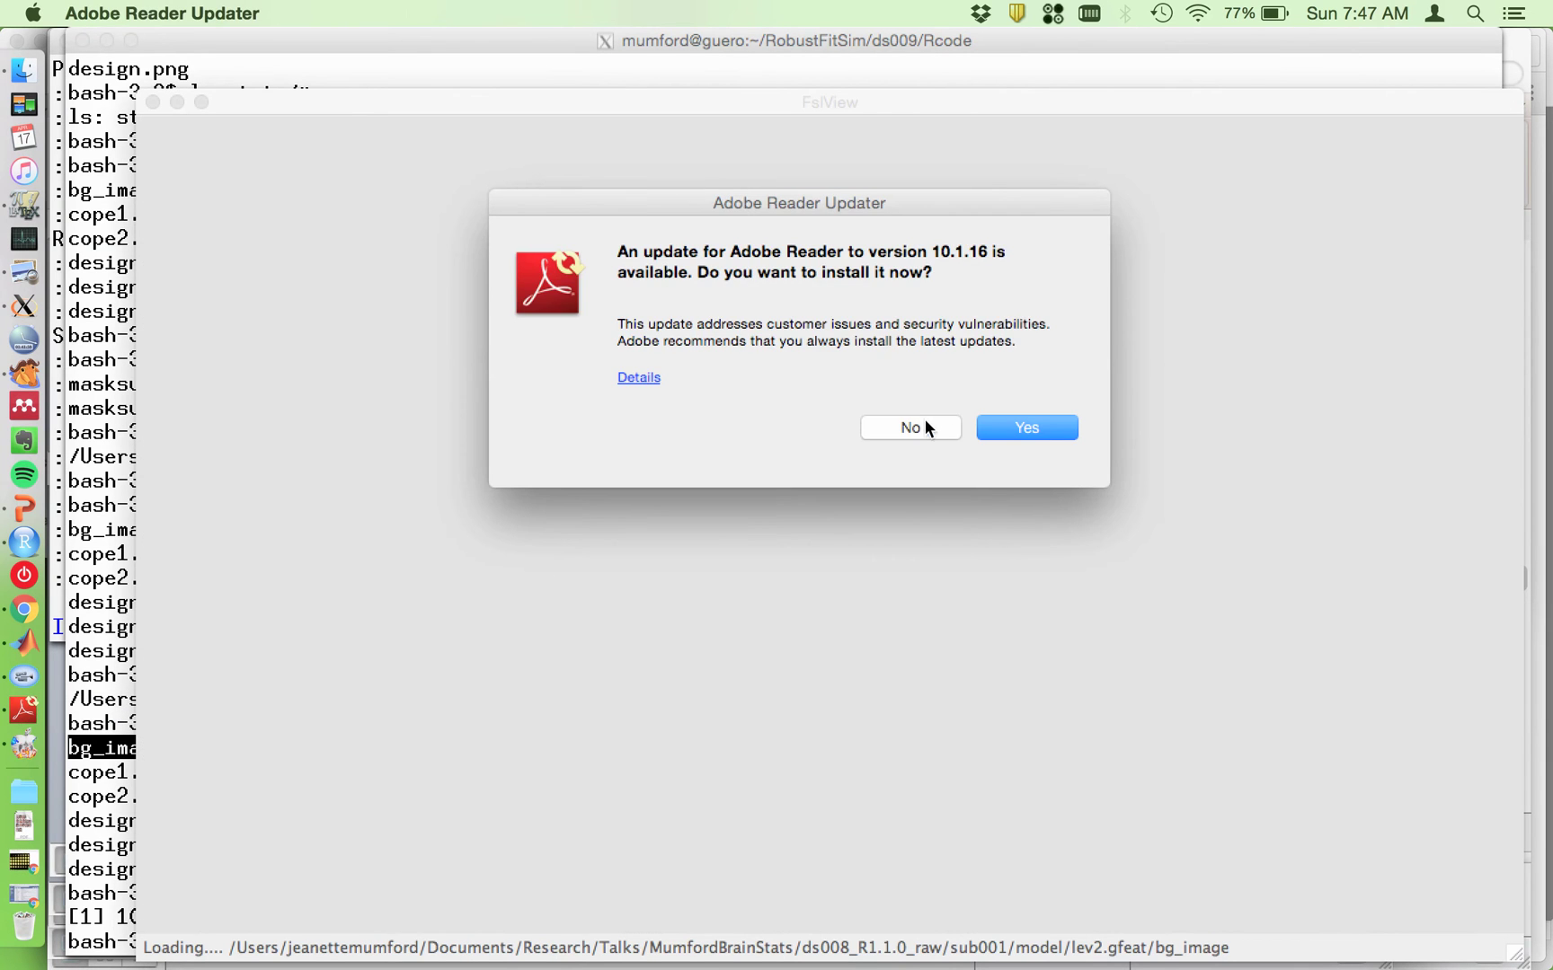
left_click(923, 426)
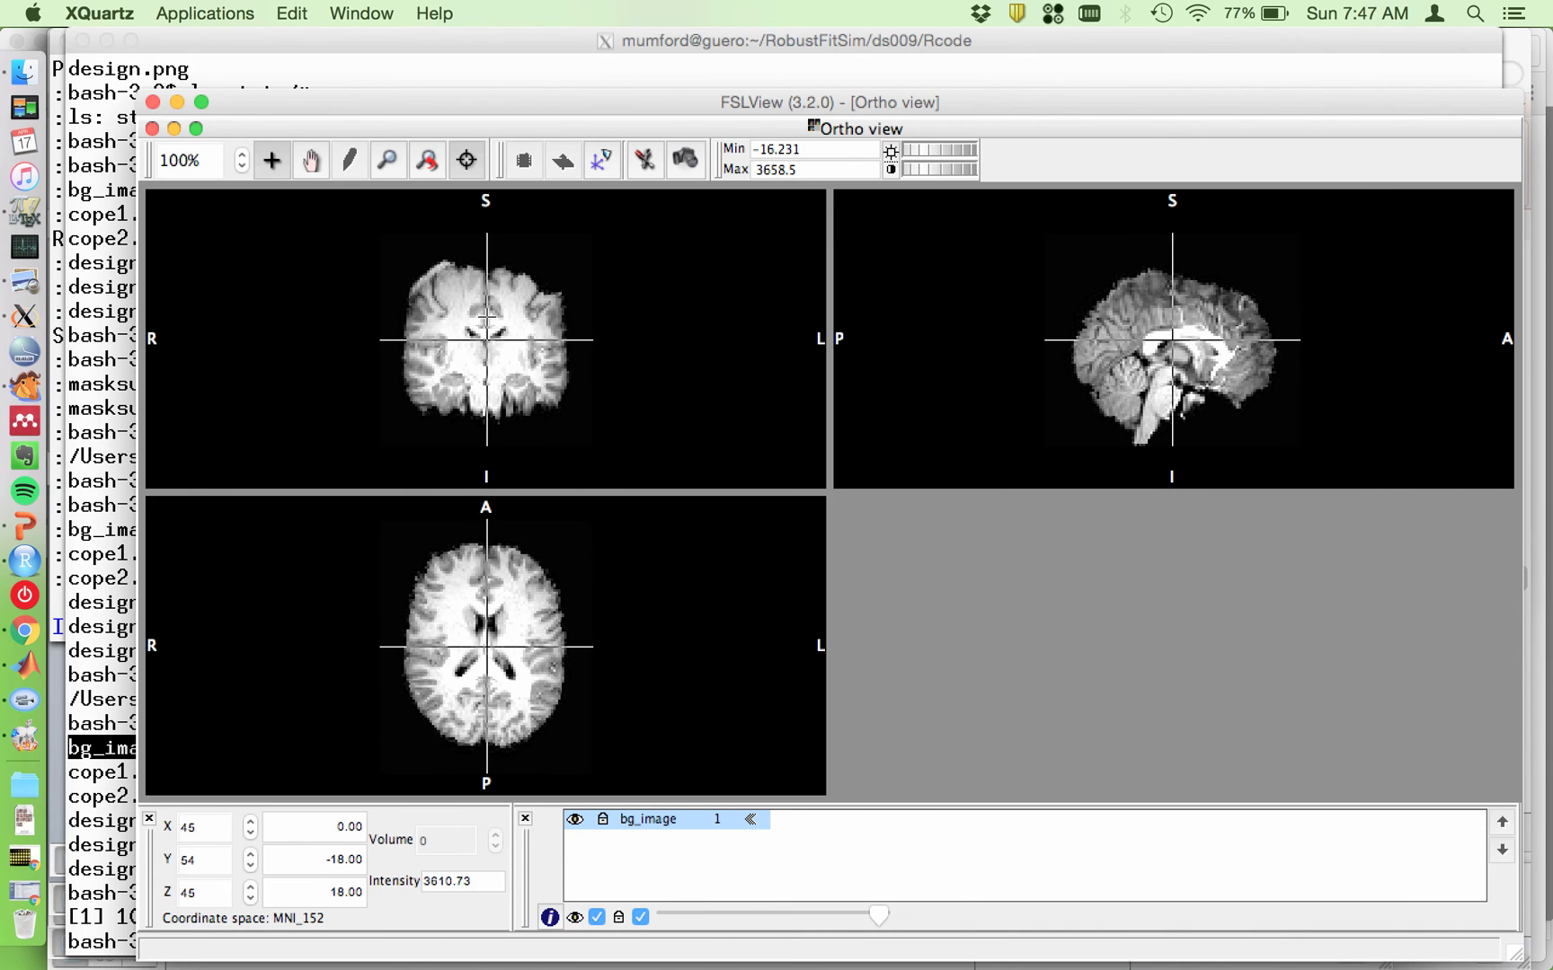
Step: Examine the background image at several crosshair positions in the coronal, sagittal and axial views, then close FSLView
left_click(484, 271)
left_click_drag(484, 271, 497, 374)
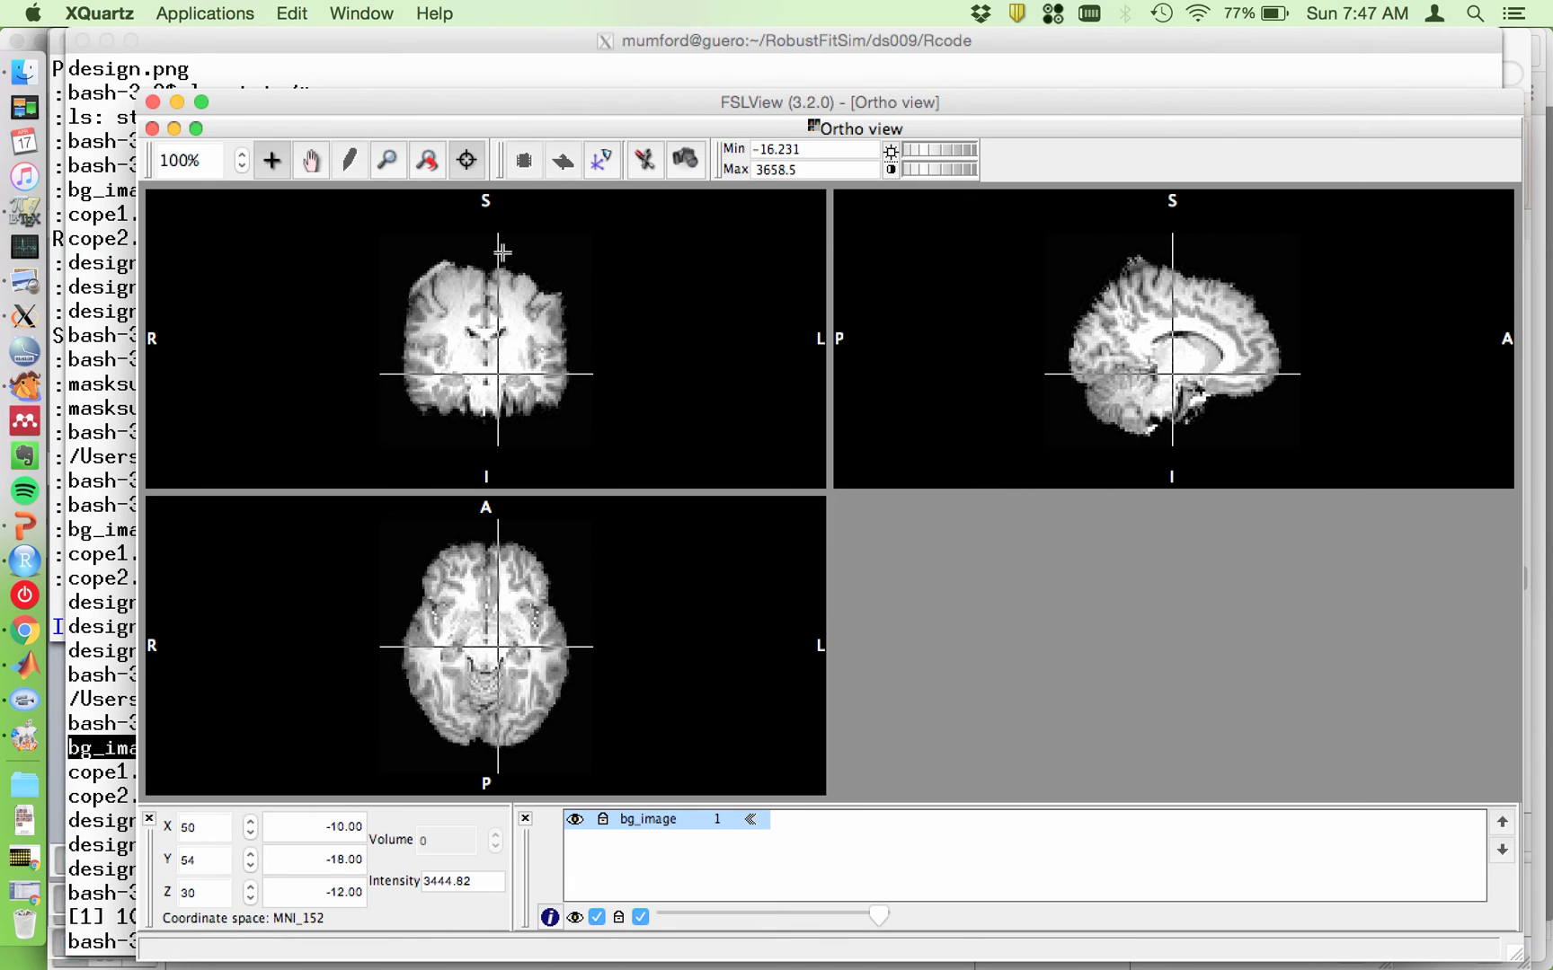
left_click(472, 269)
left_click_drag(473, 269, 474, 348)
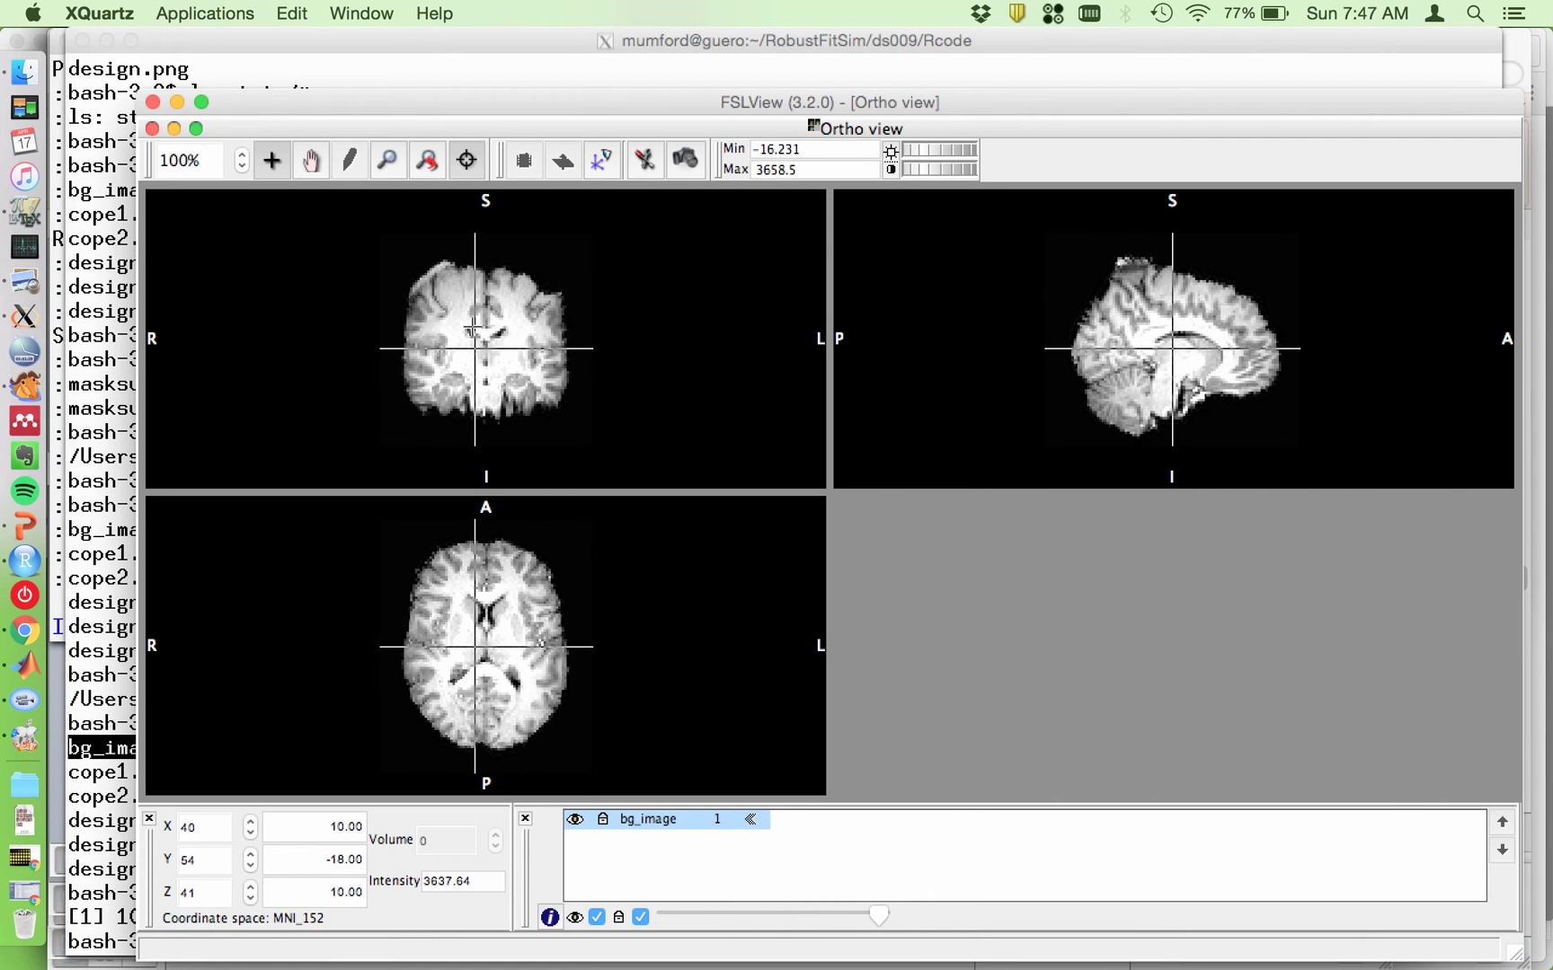
left_click(430, 278)
left_click(1141, 278)
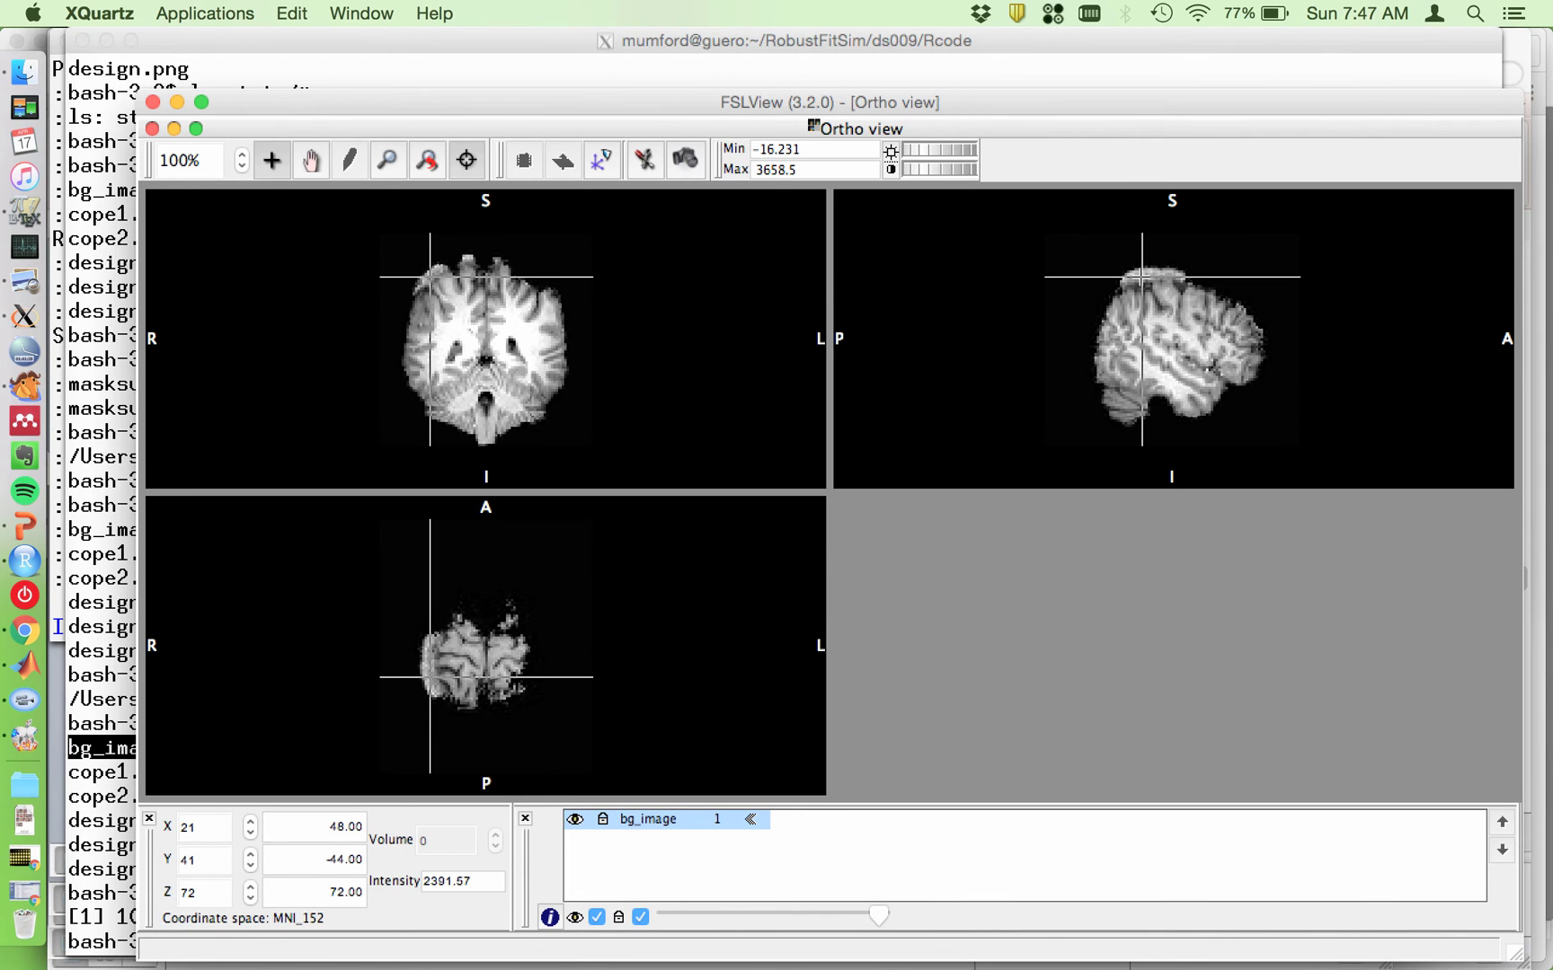
left_click_drag(1166, 280, 1190, 299)
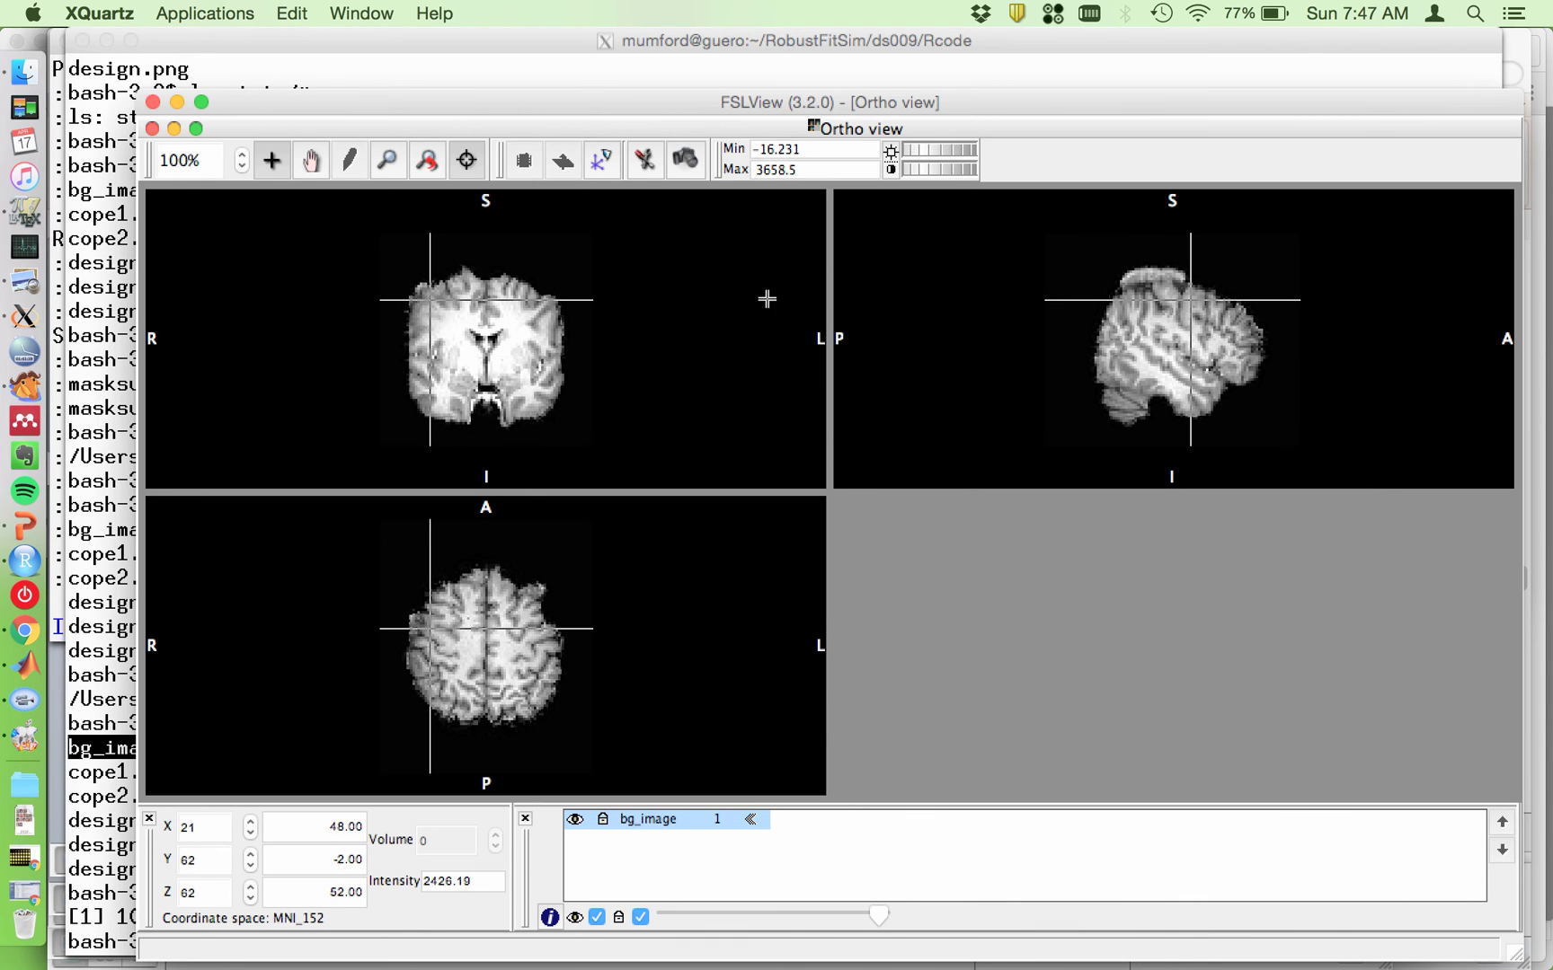
left_click(486, 330)
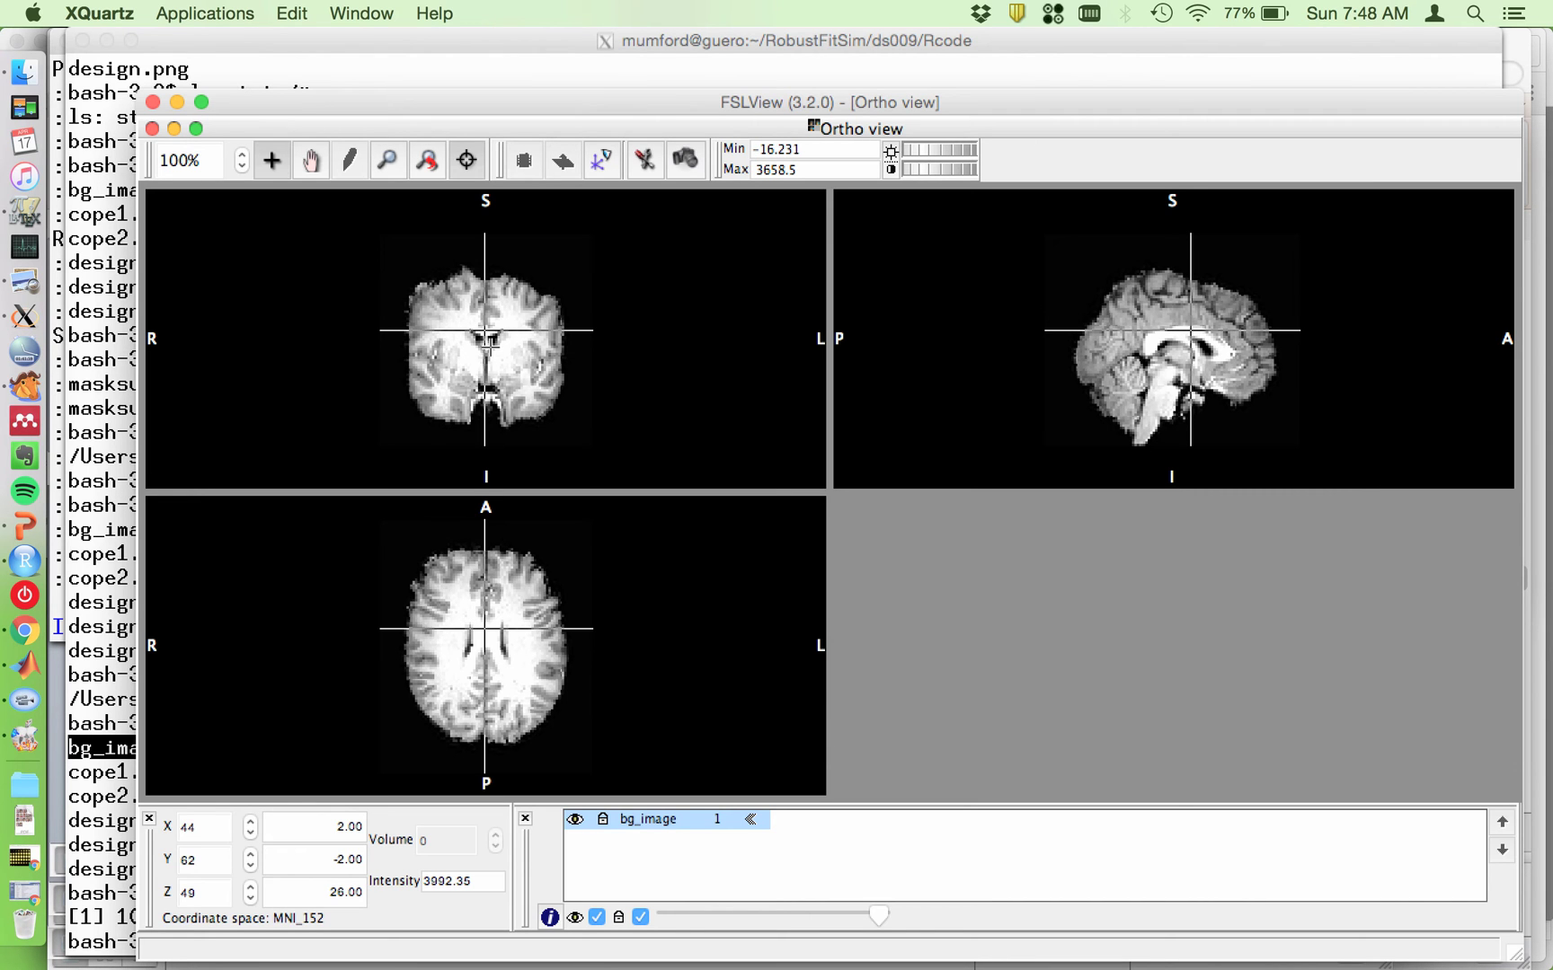
left_click(153, 104)
left_click_drag(486, 660, 484, 599)
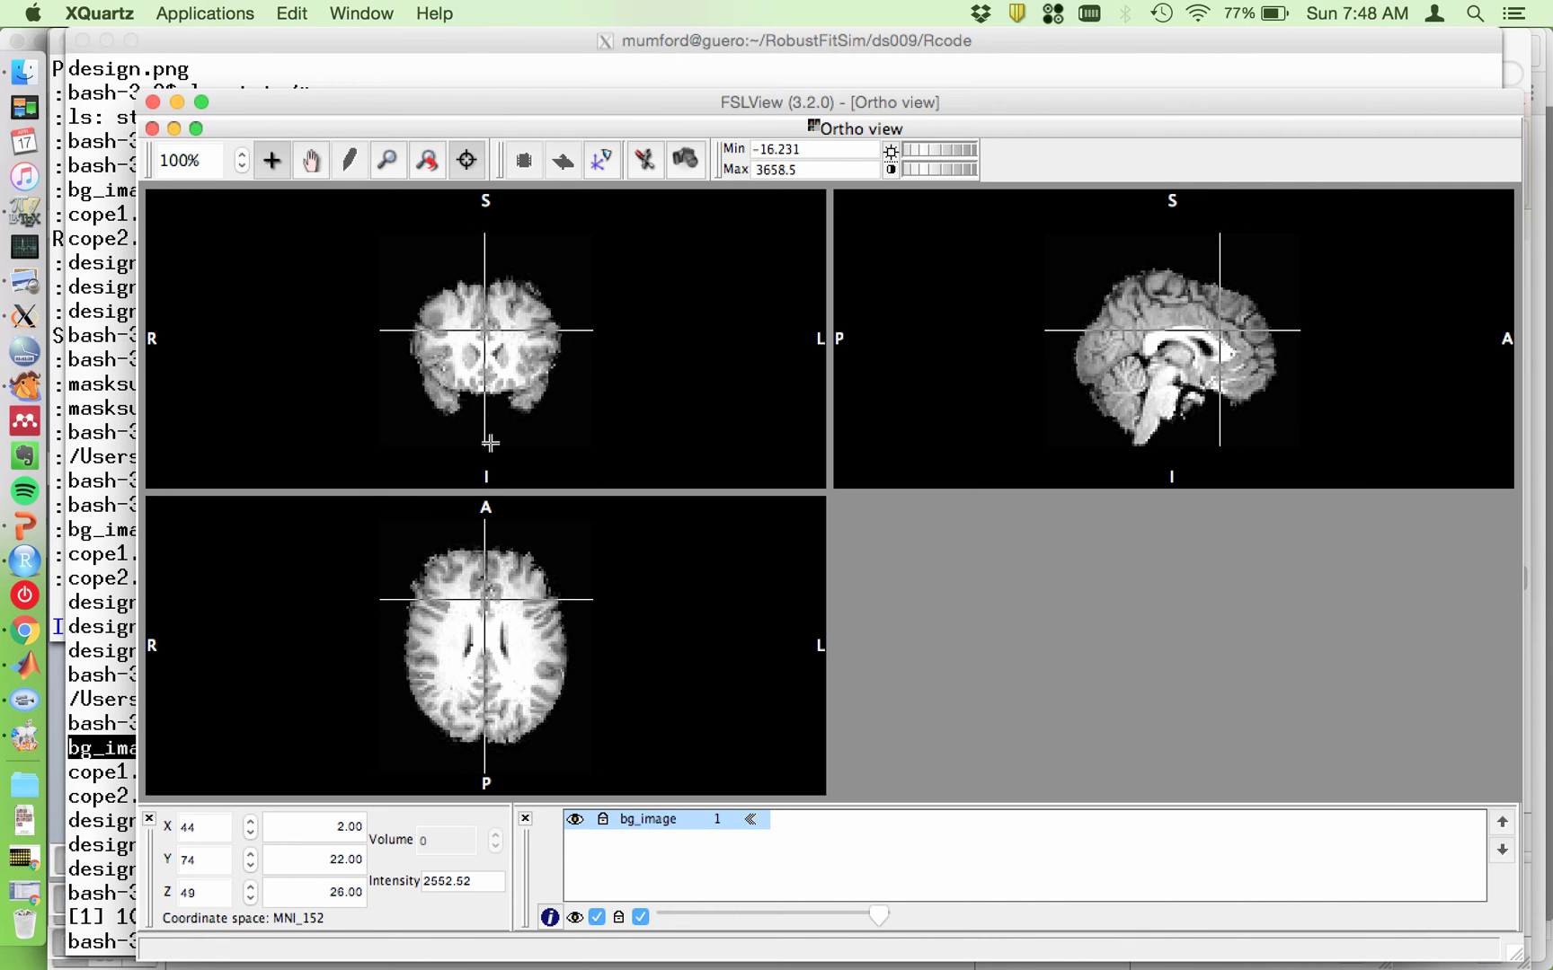
left_click(486, 372)
mouse_move(486, 373)
left_mouse_down()
mouse_move(486, 354)
mouse_move(484, 371)
left_mouse_up()
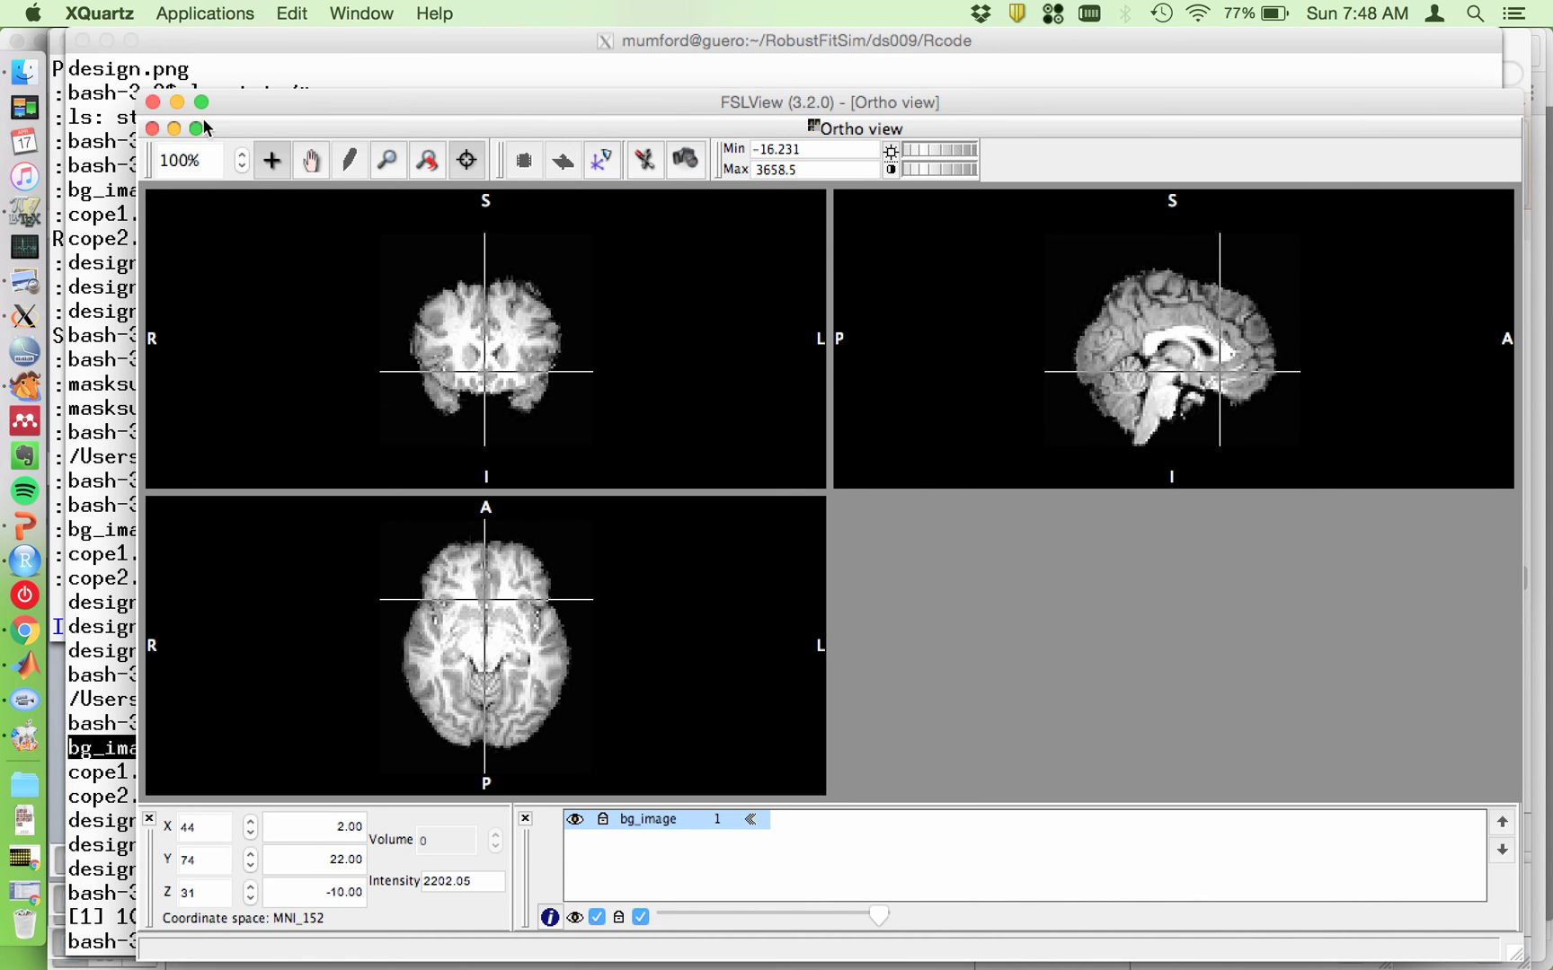
left_click(150, 101)
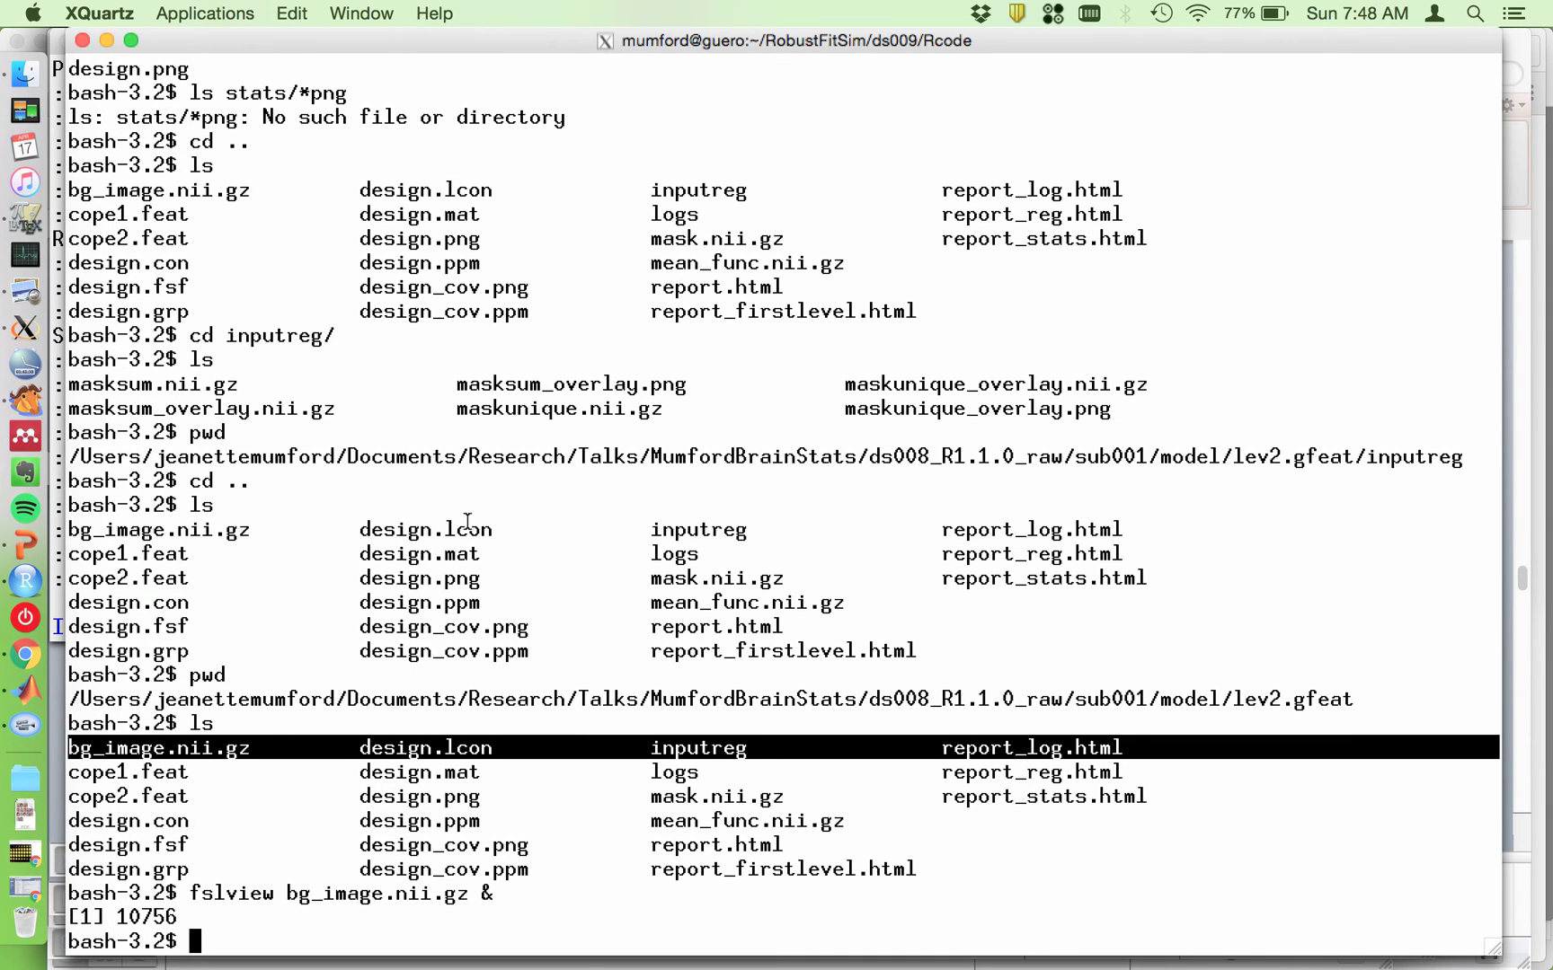
Step: Open the design matrix image design.png from the terminal with the open command
left_click(385, 765)
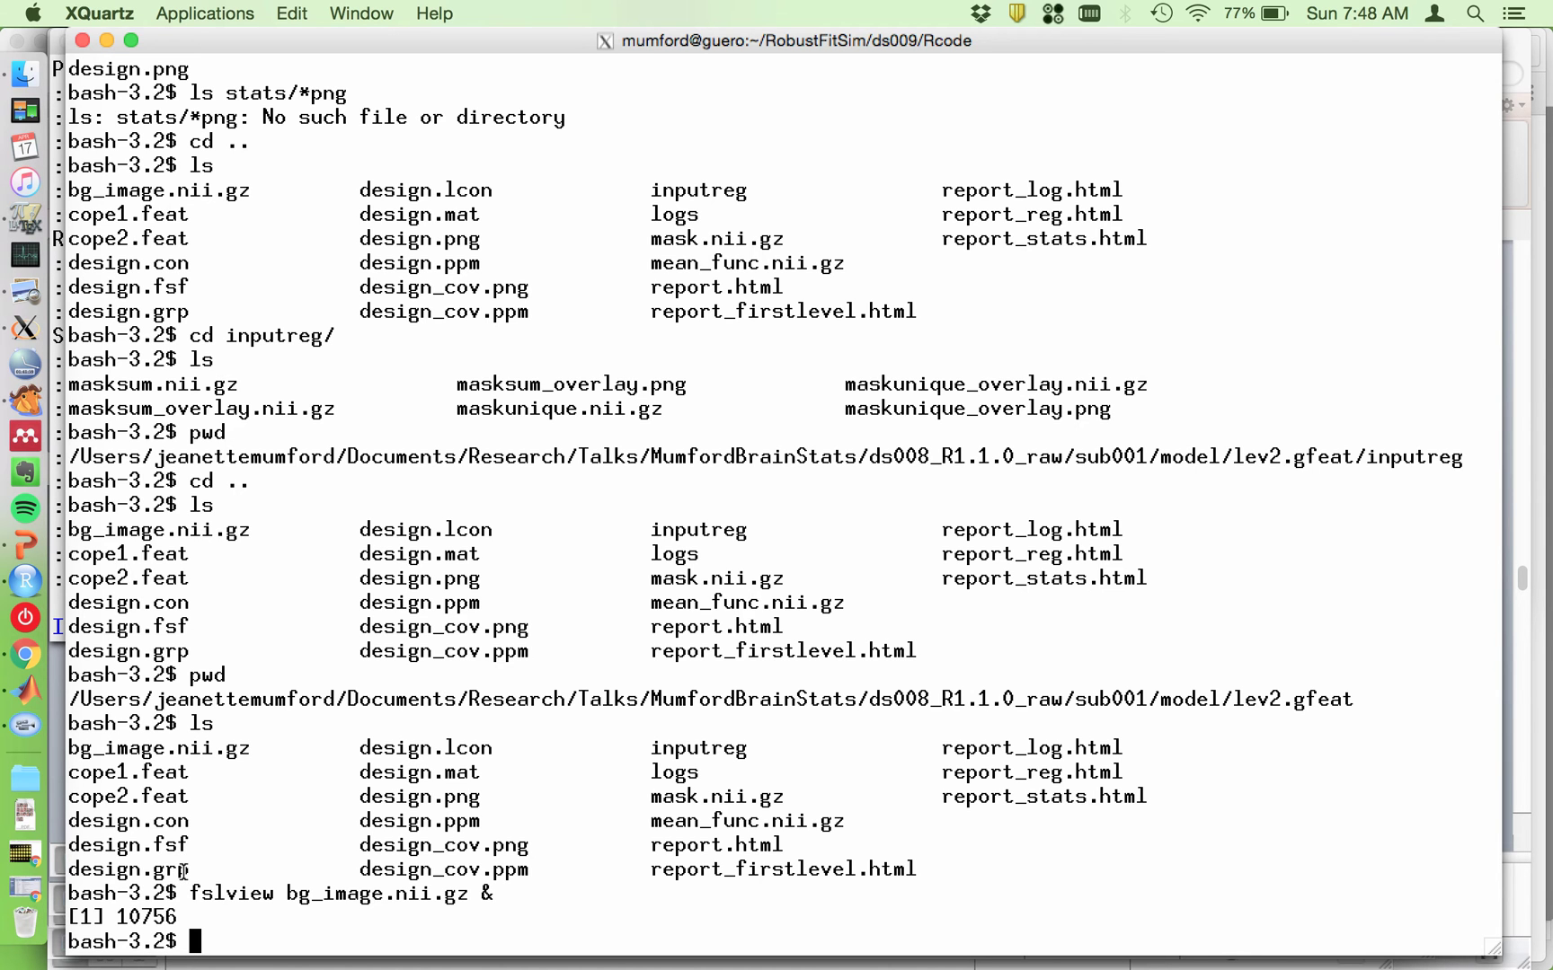
type("display")
key("BackSpace")
key("BackSpace")
key("BackSpace")
key("BackSpace")
key("BackSpace")
key("BackSpace")
key("BackSpace")
type("open")
type(" dis")
key("BackSpace")
key("BackSpace")
type("esign")
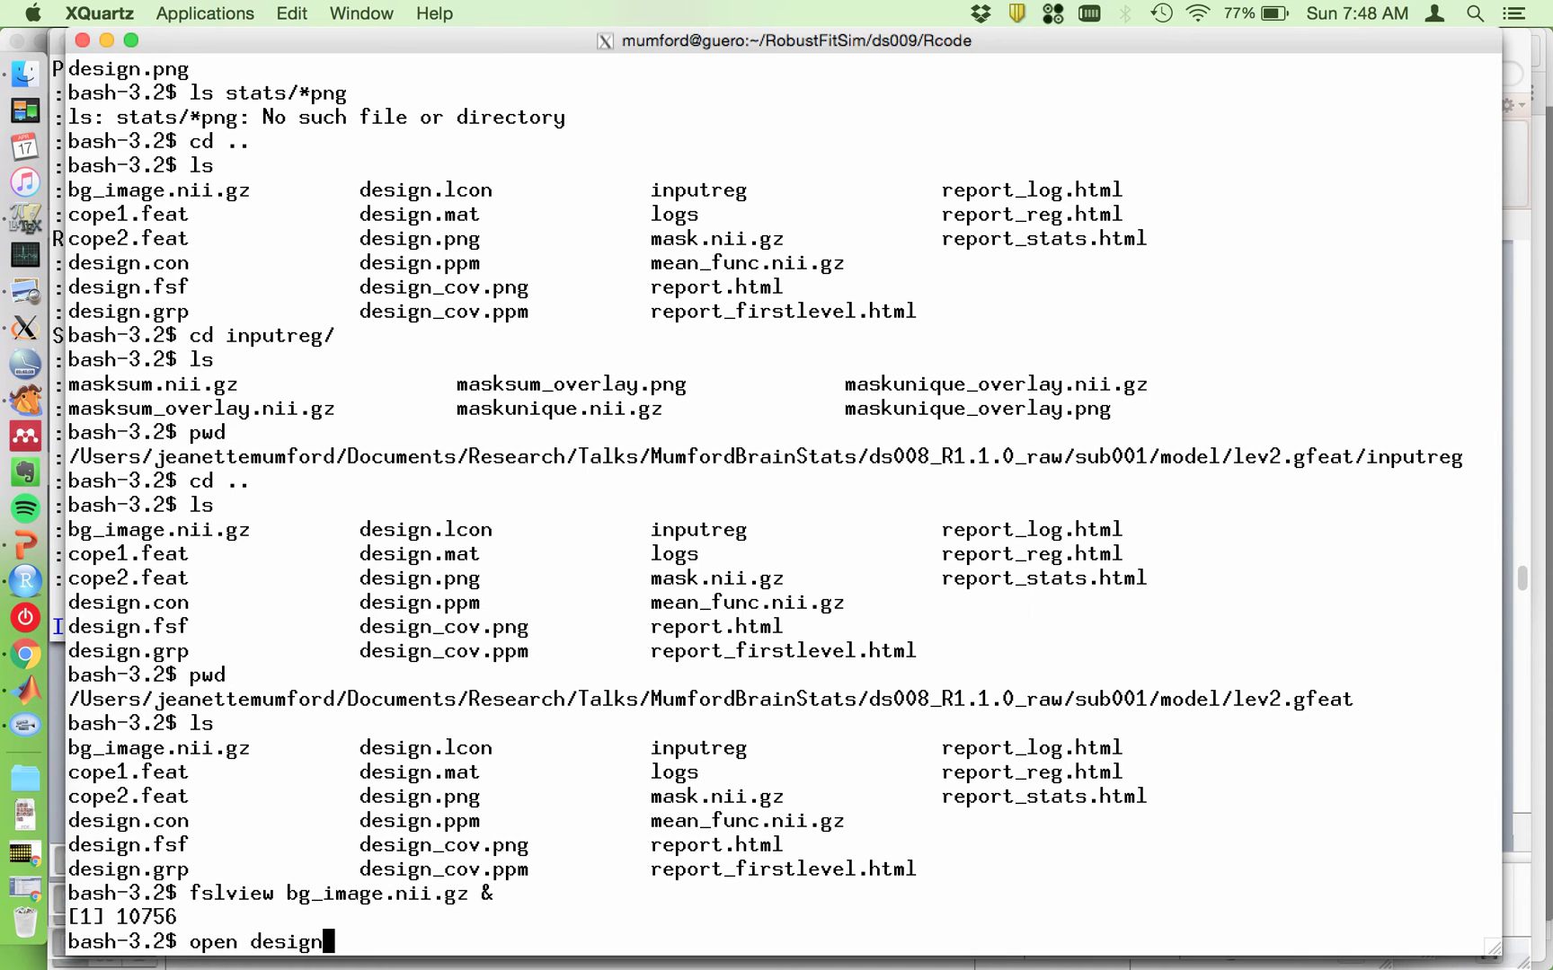
type(".png")
key("Return")
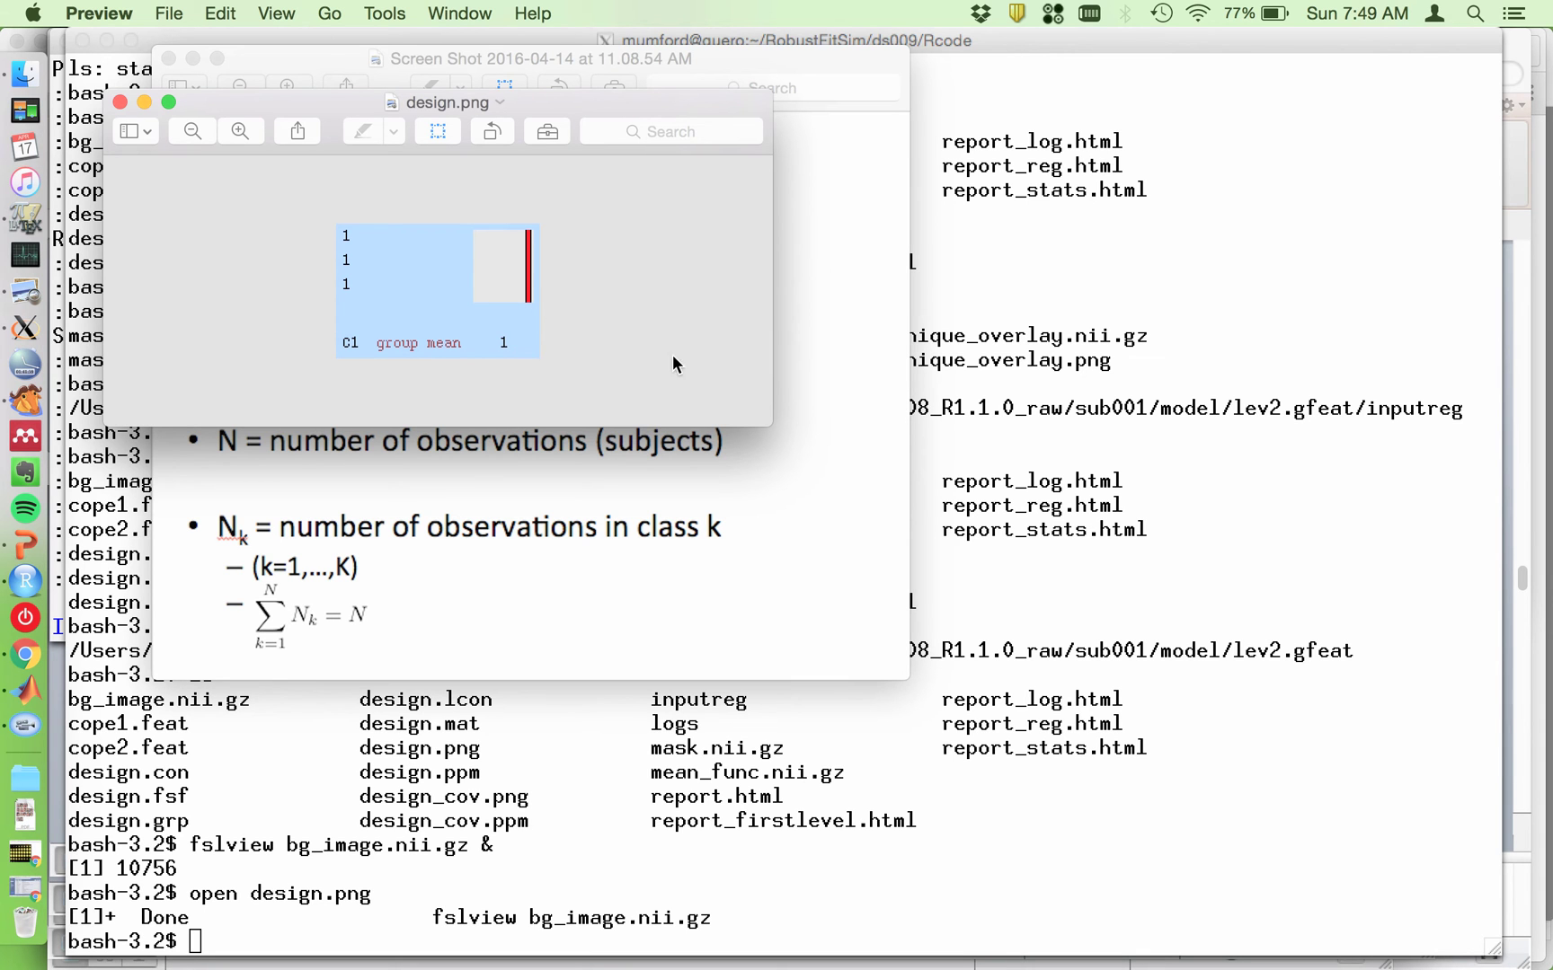
Step: Return to the terminal and open the higher-level FEAT report, report.html, with the open command
left_click(1306, 742)
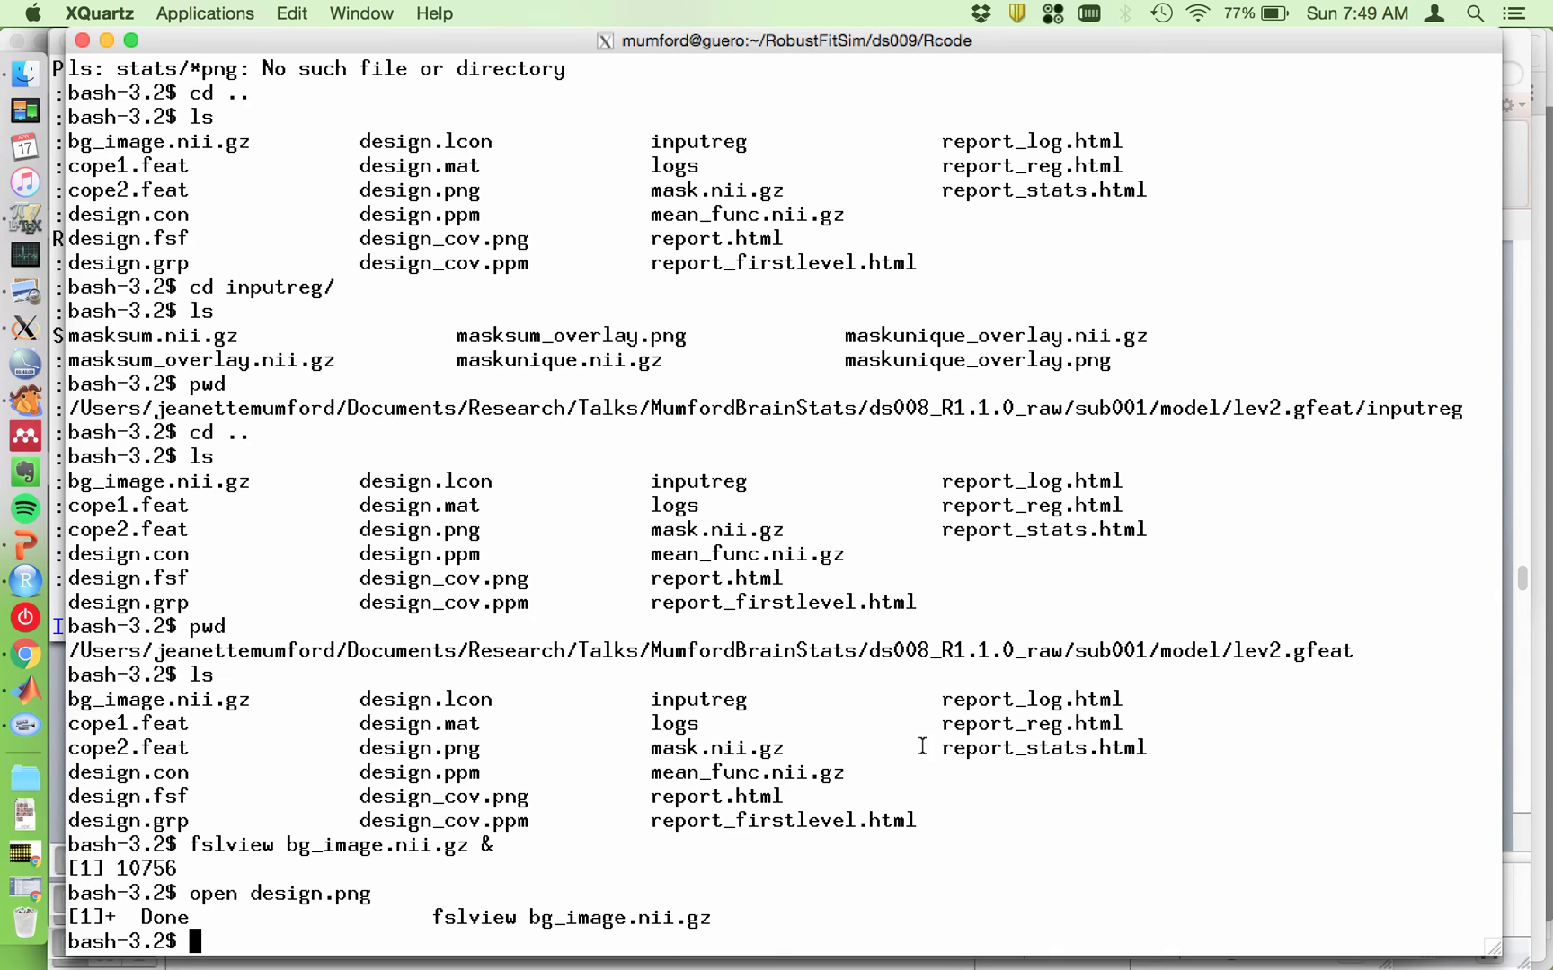
type("open report_")
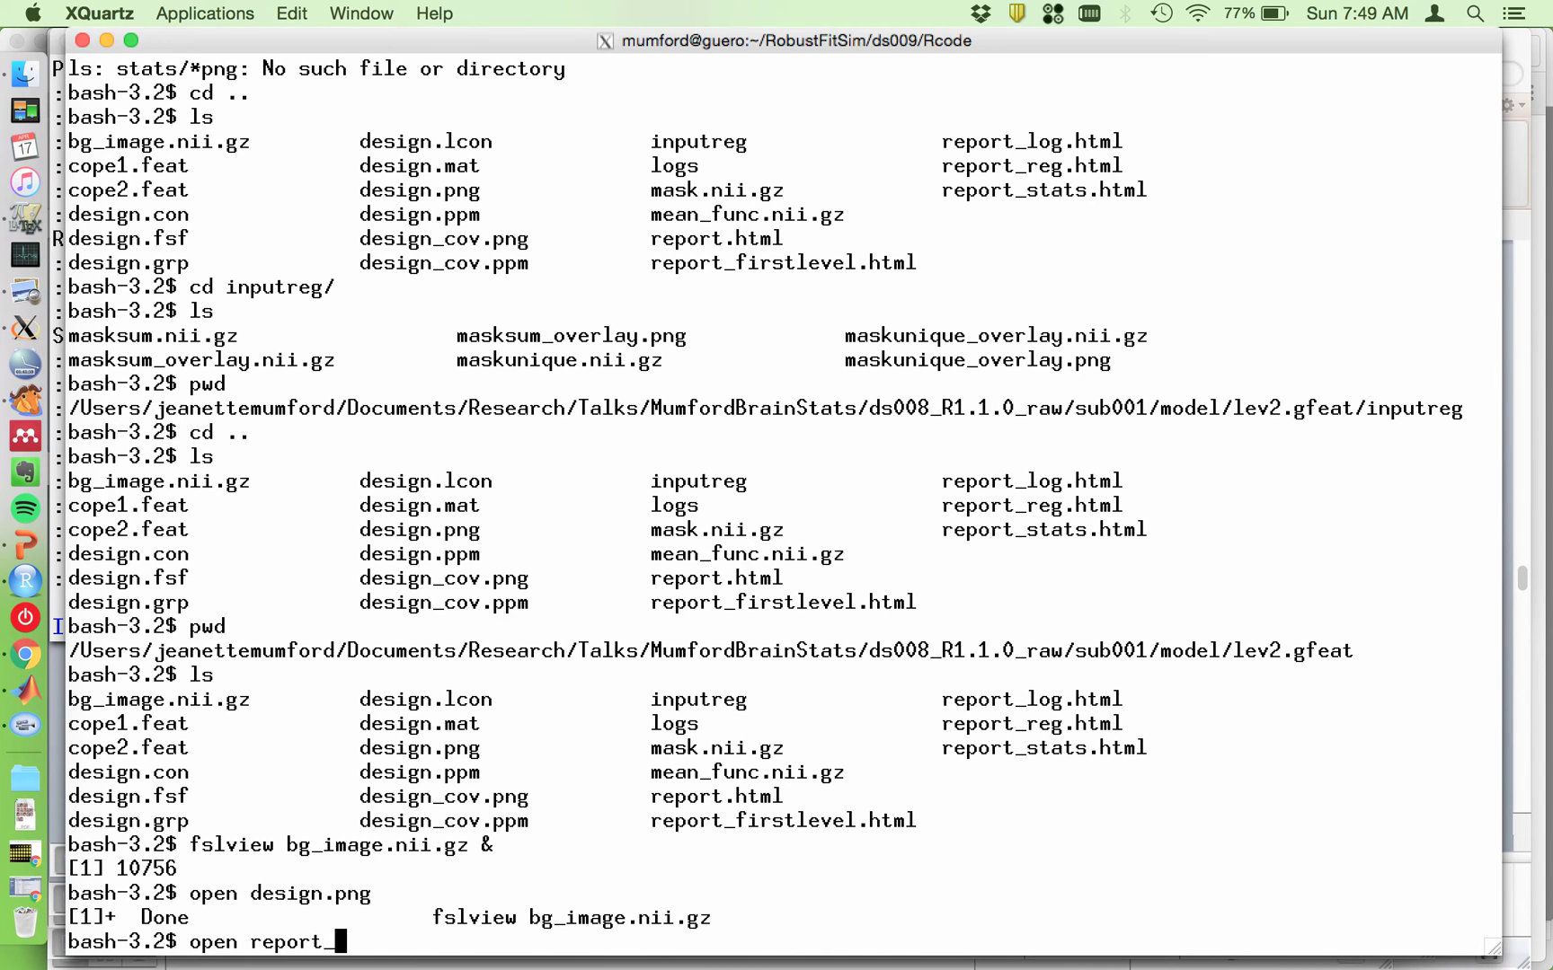
key("BackSpace")
type(".")
key("Tab")
key("Return")
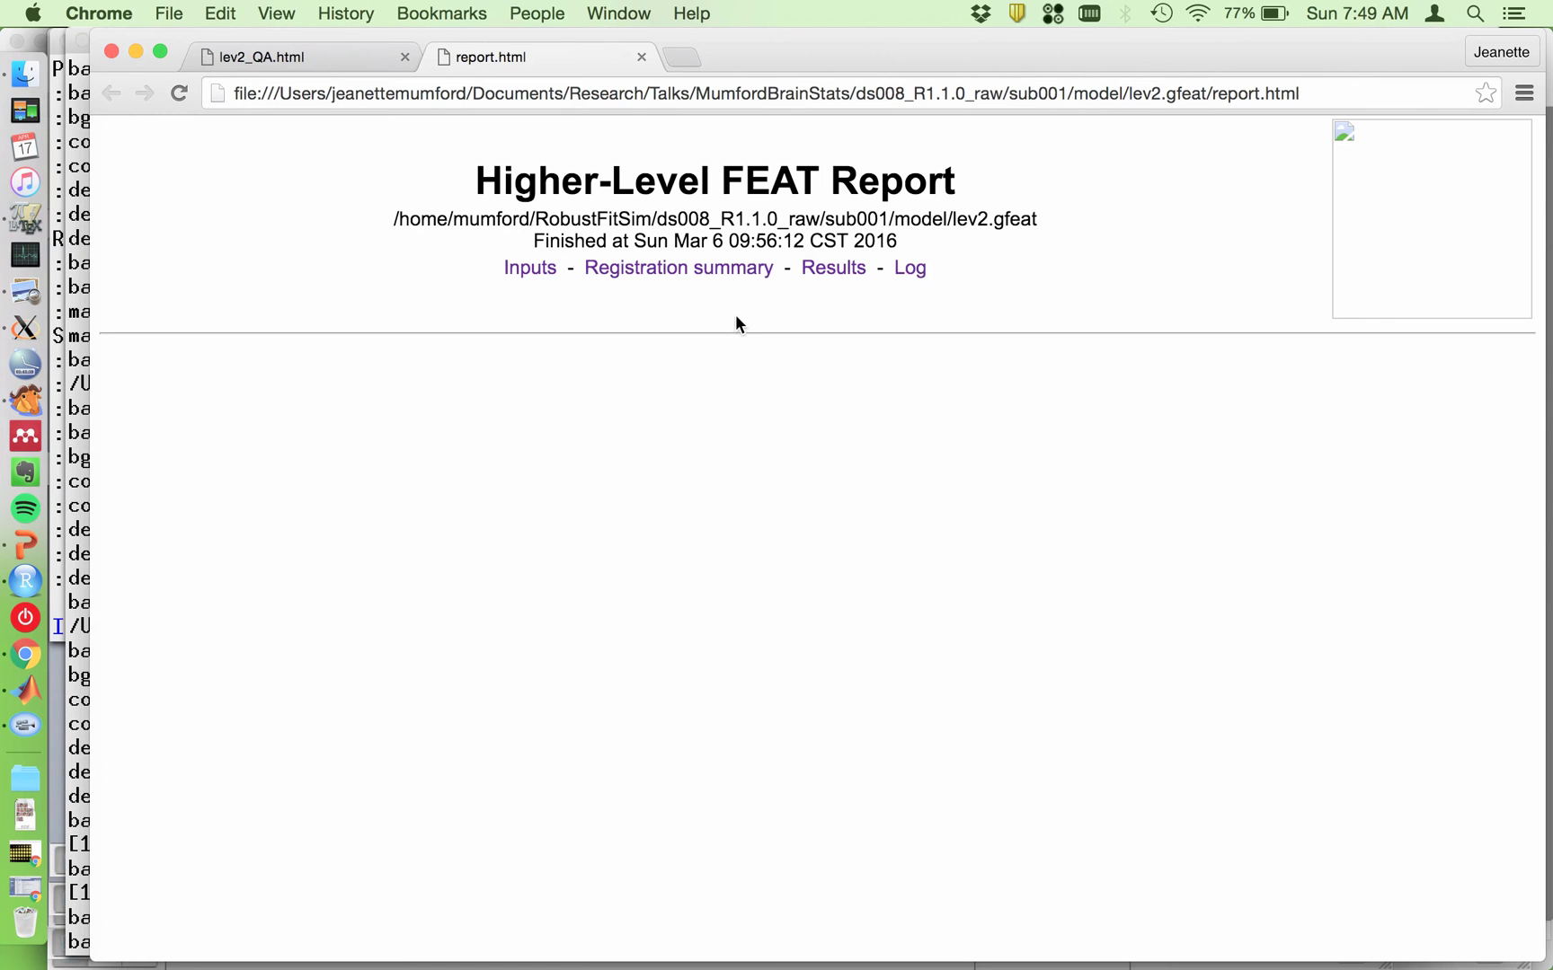
Step: Look through the FEAT report's Log page from the main script to its last commands and back
left_click(920, 280)
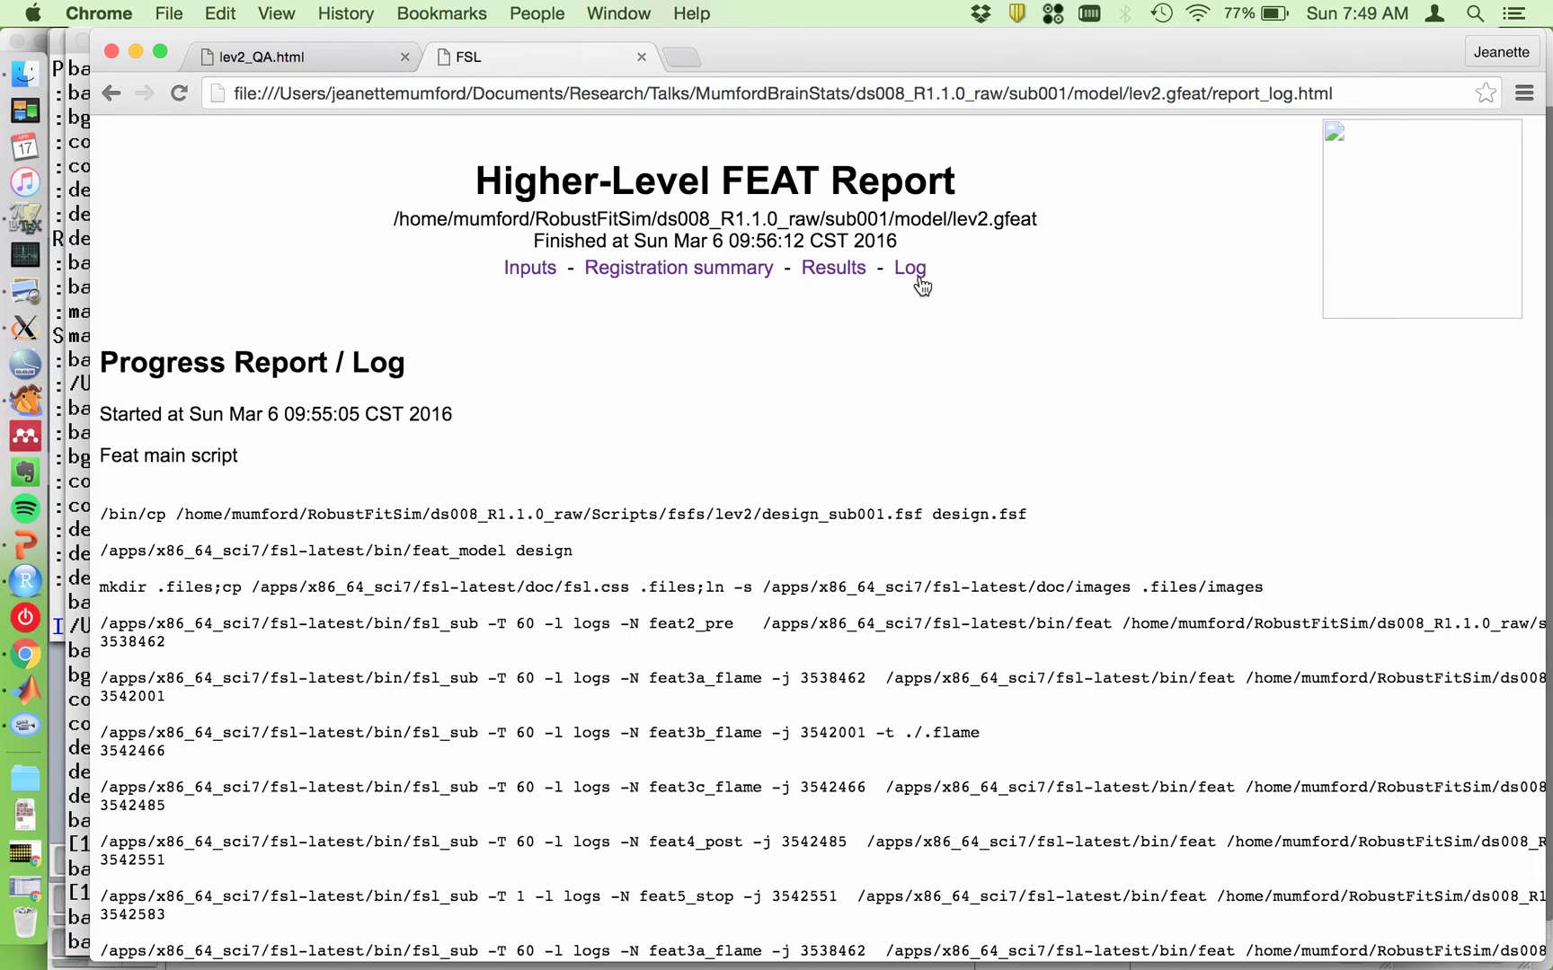
scroll(834, 342, "down", 2)
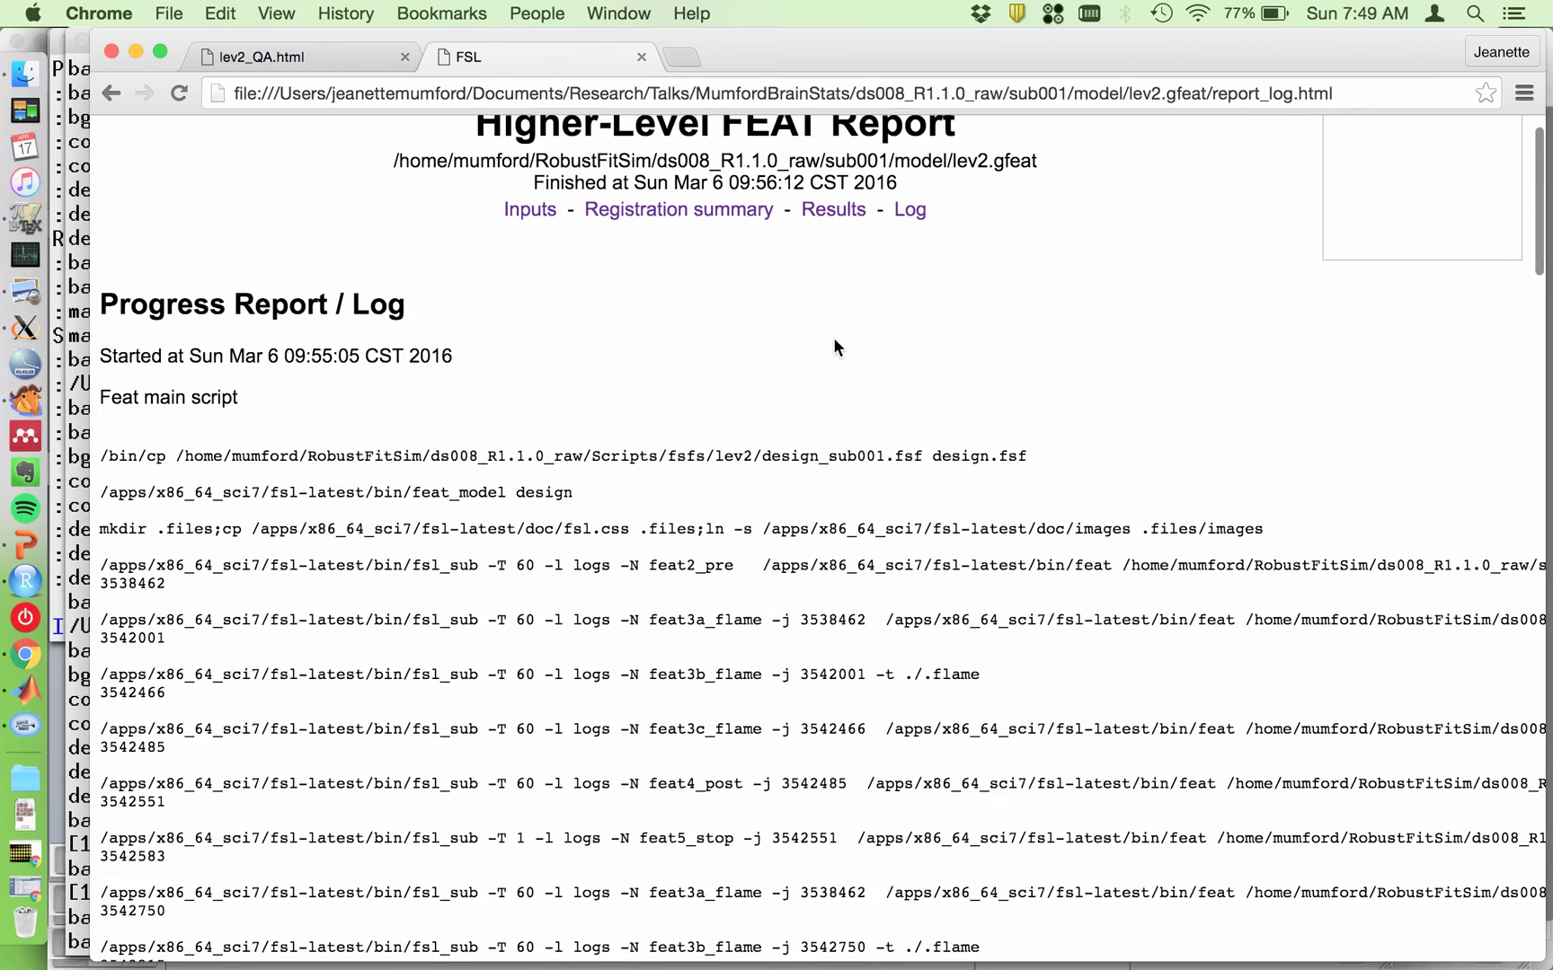
scroll(834, 342, "down", 3)
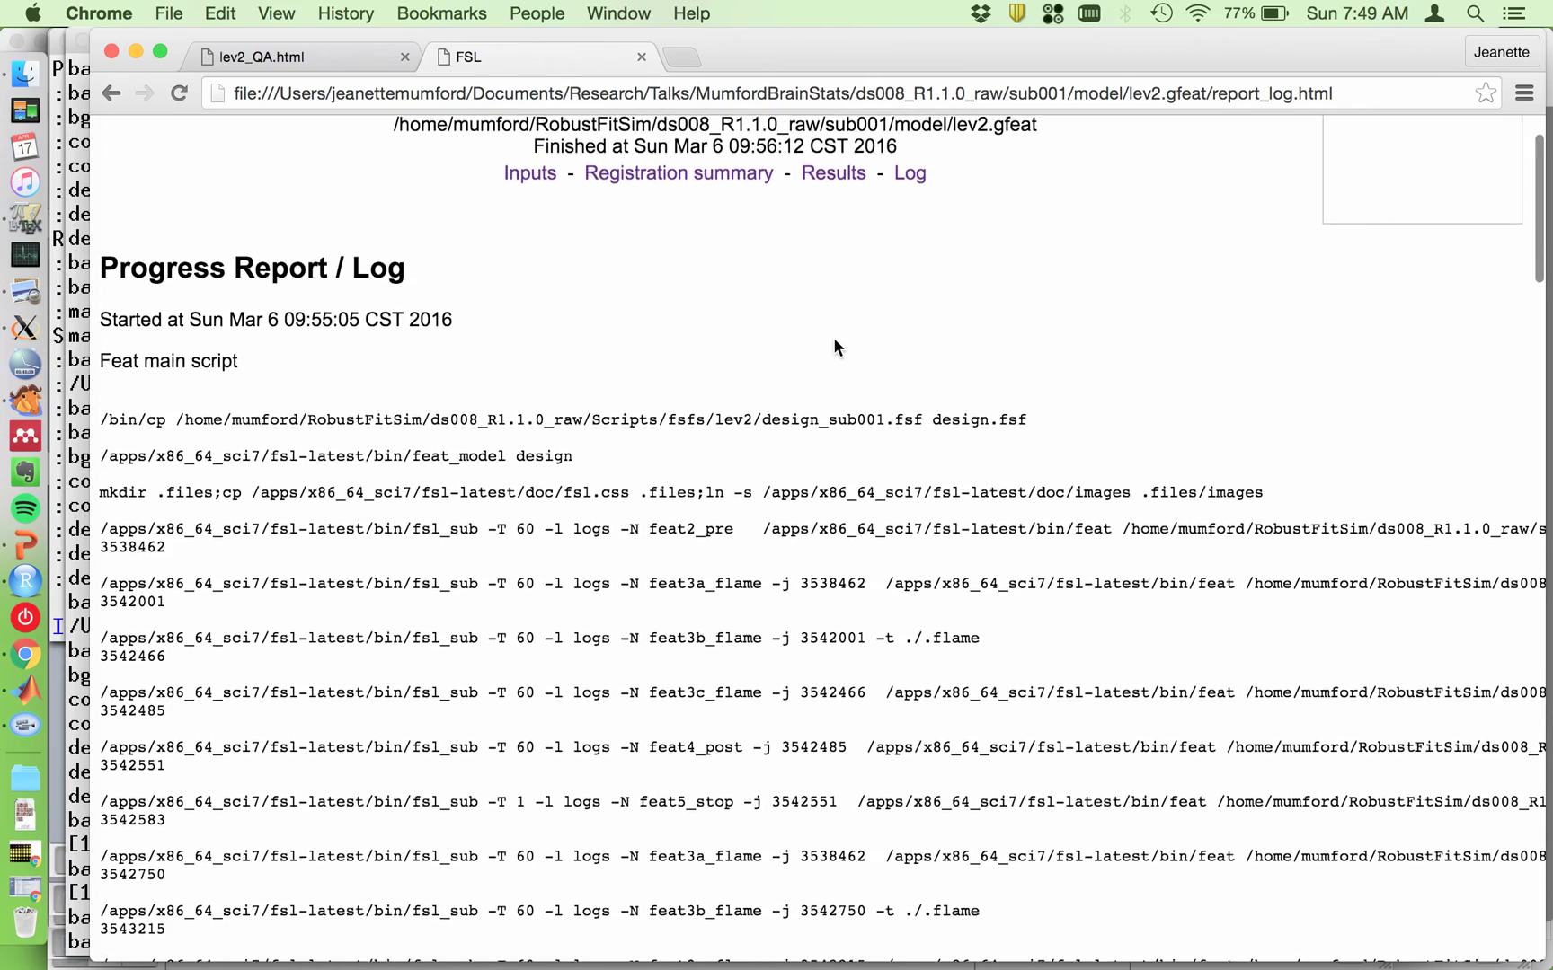
scroll(833, 344, "down", 20)
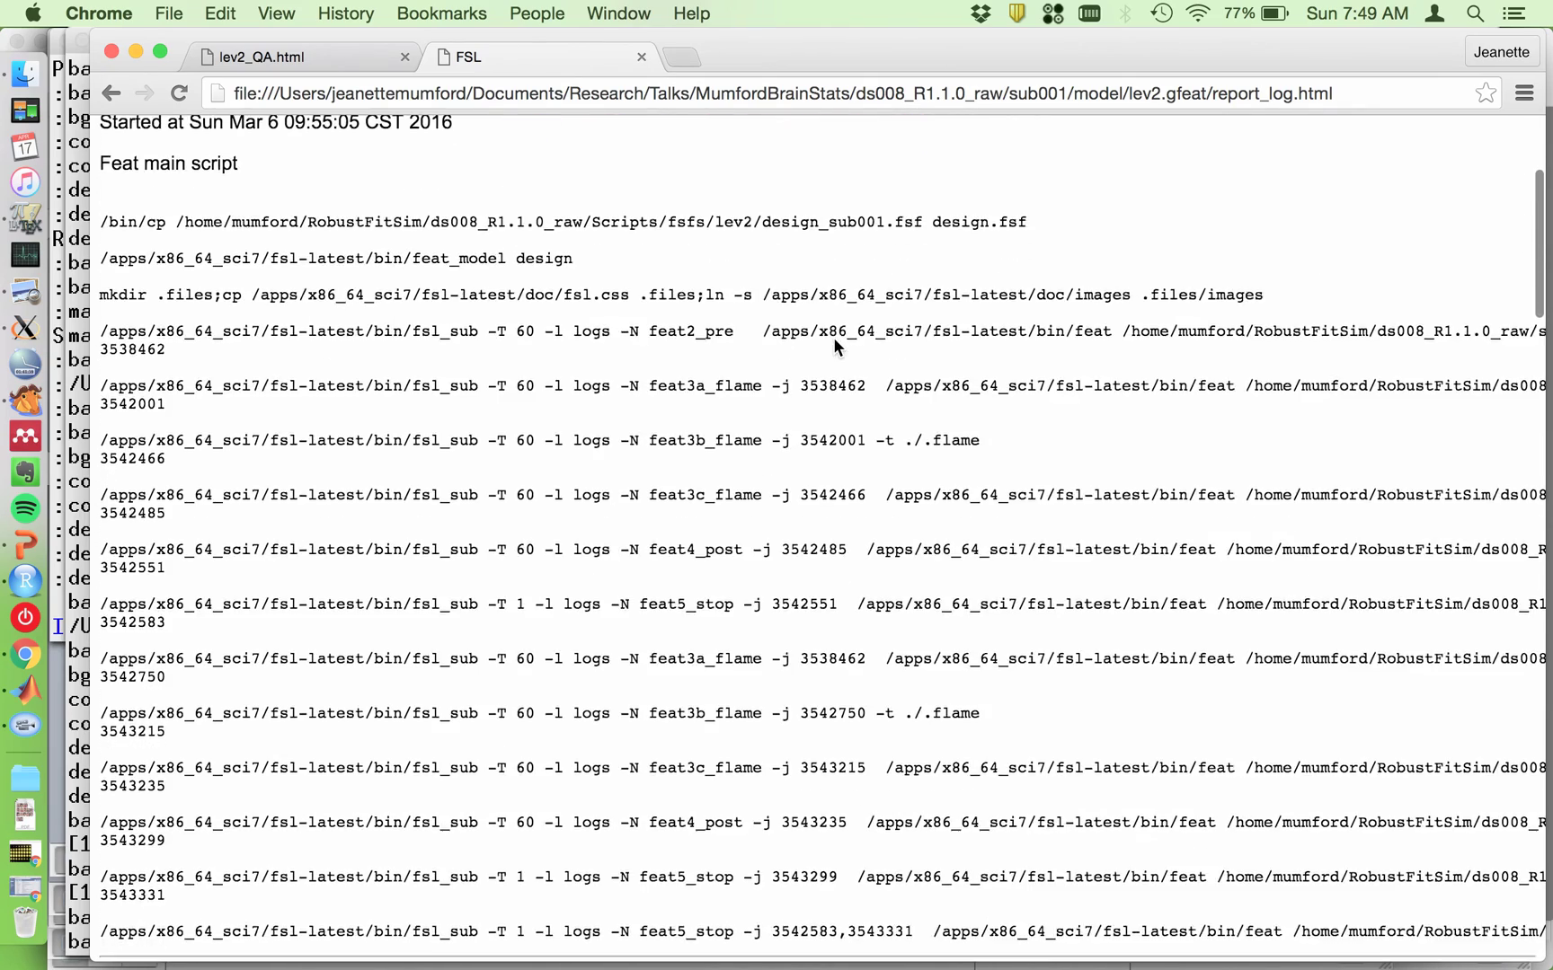
scroll(834, 339, "down", 20)
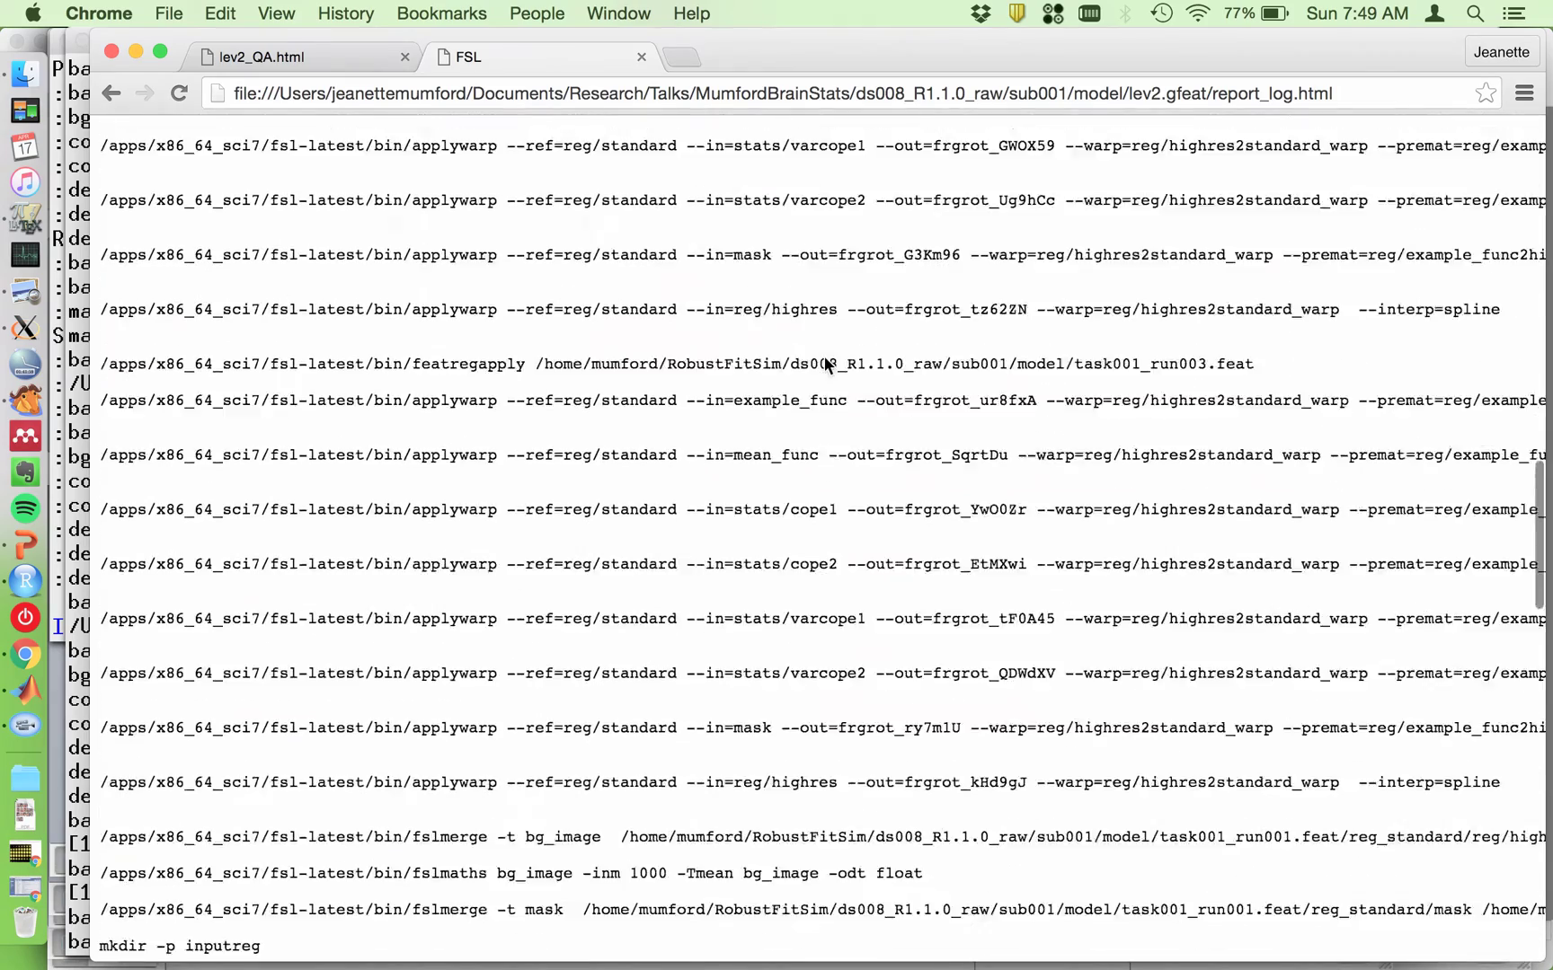
scroll(825, 360, "down", 10)
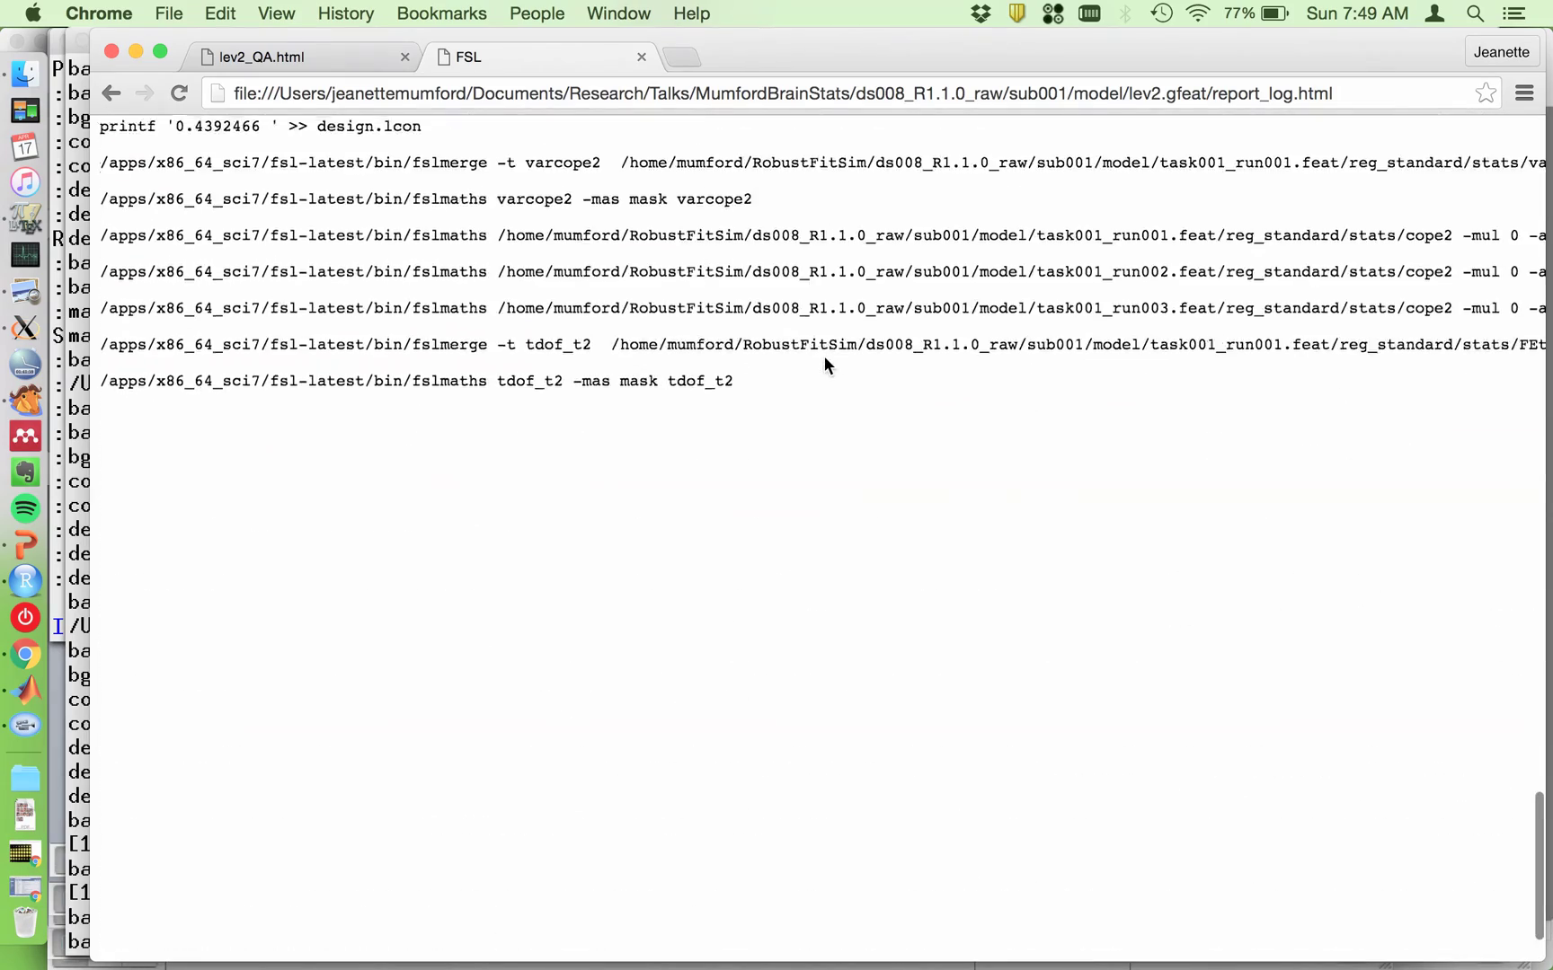
scroll(825, 359, "up", 20)
scroll(824, 356, "up", 15)
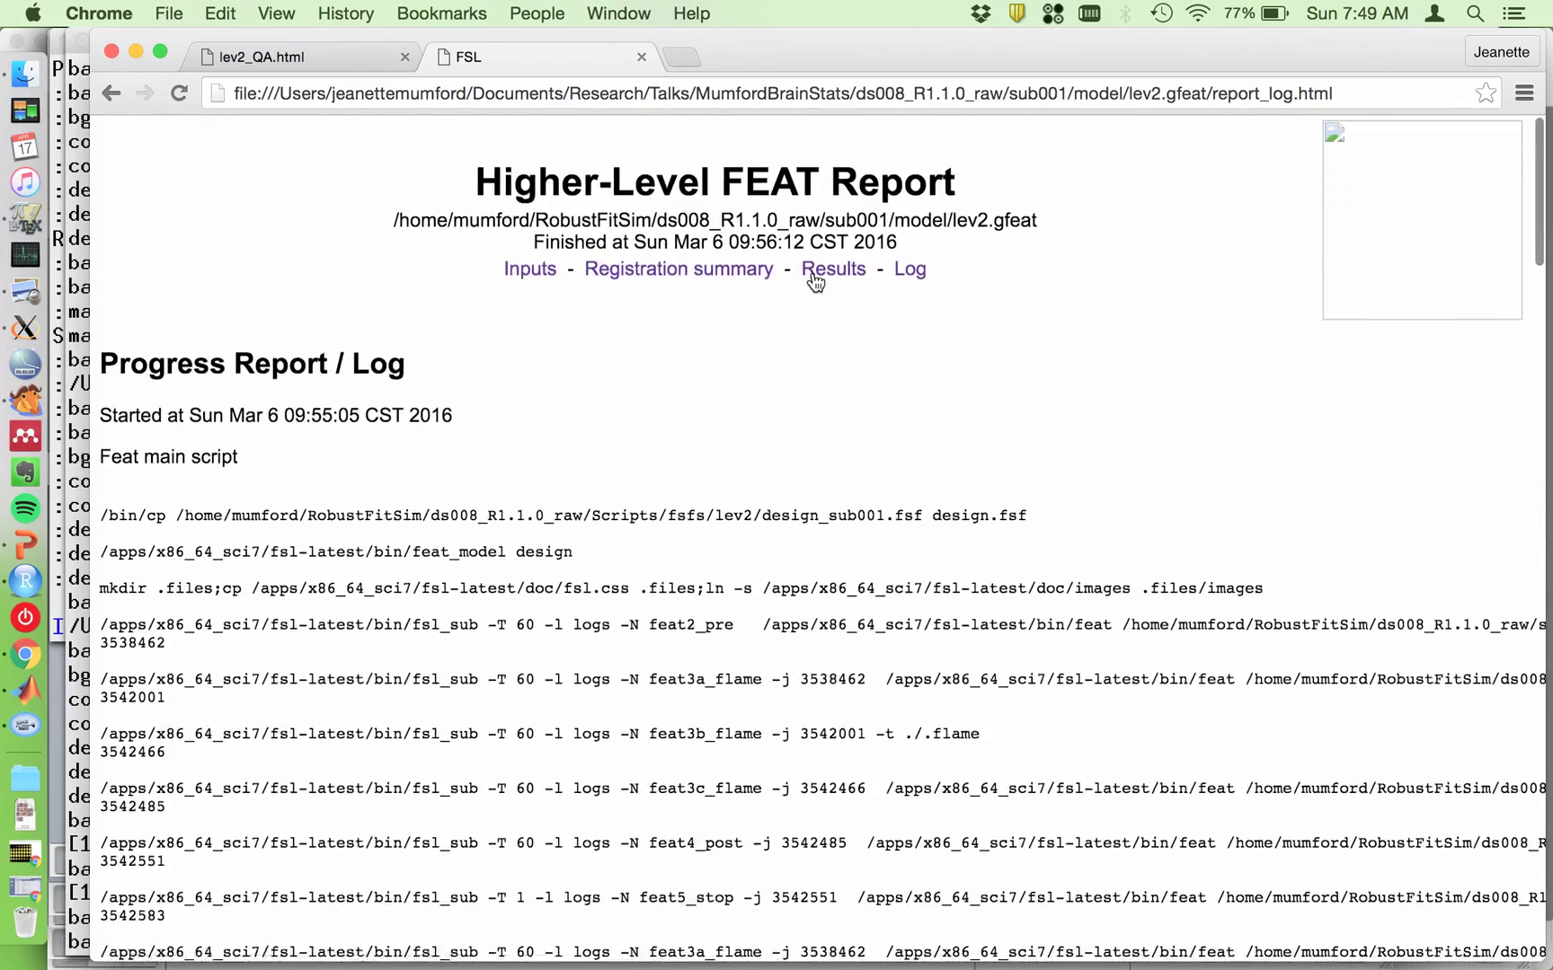
Step: View the report's Results page with the design matrix, and look through the Registration summary of the first-level inputs
left_click(823, 275)
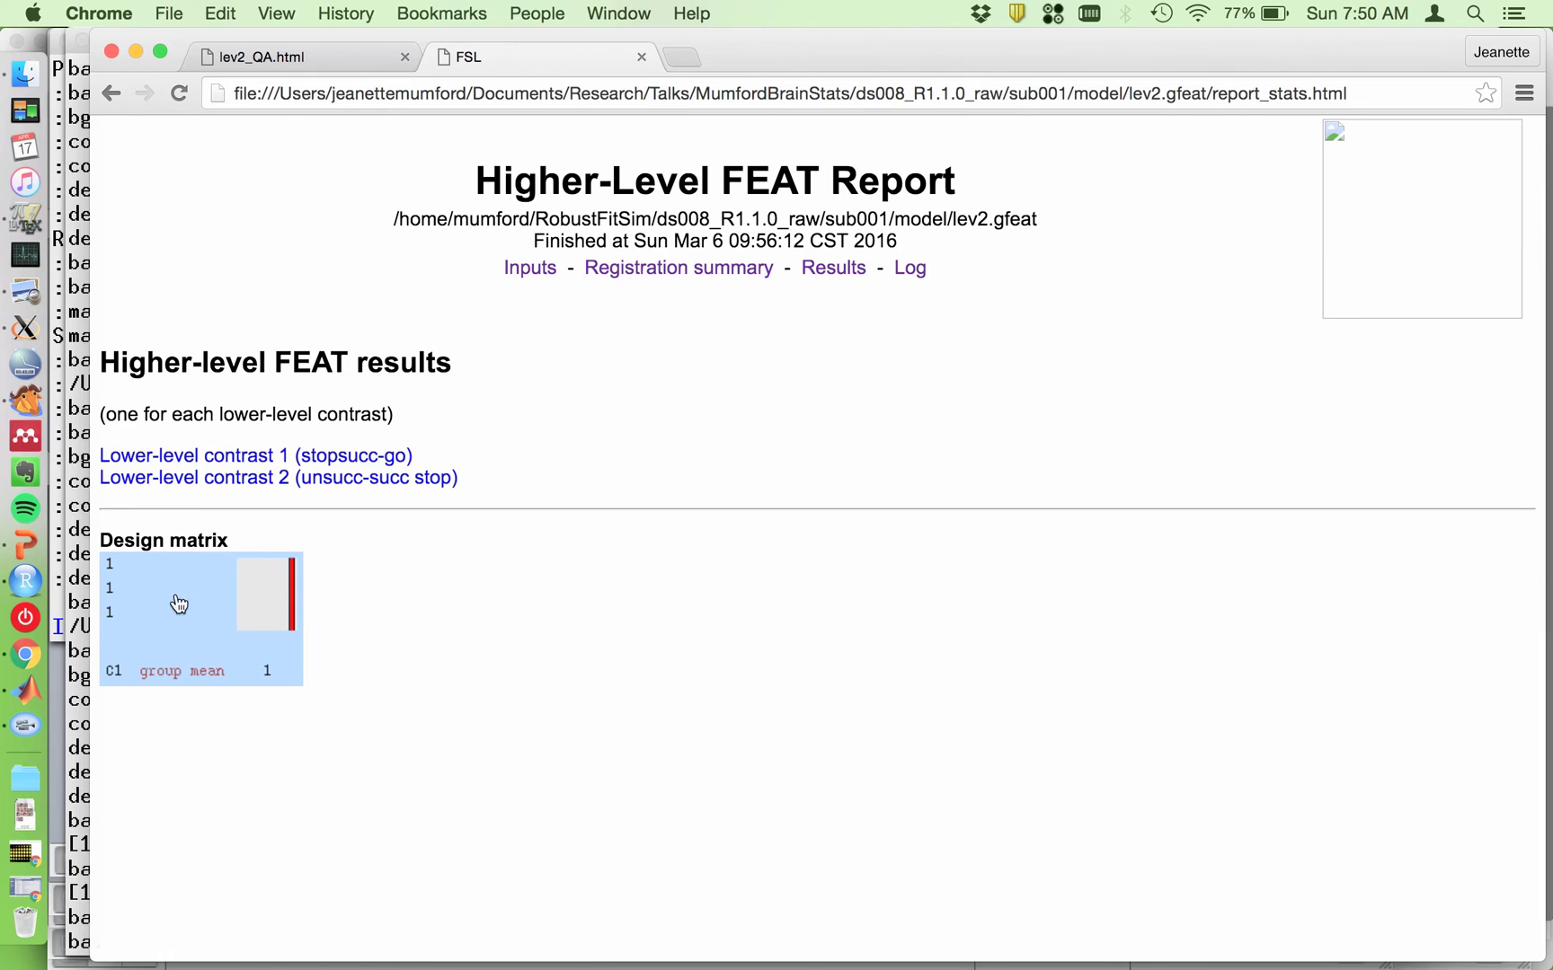
left_click(668, 269)
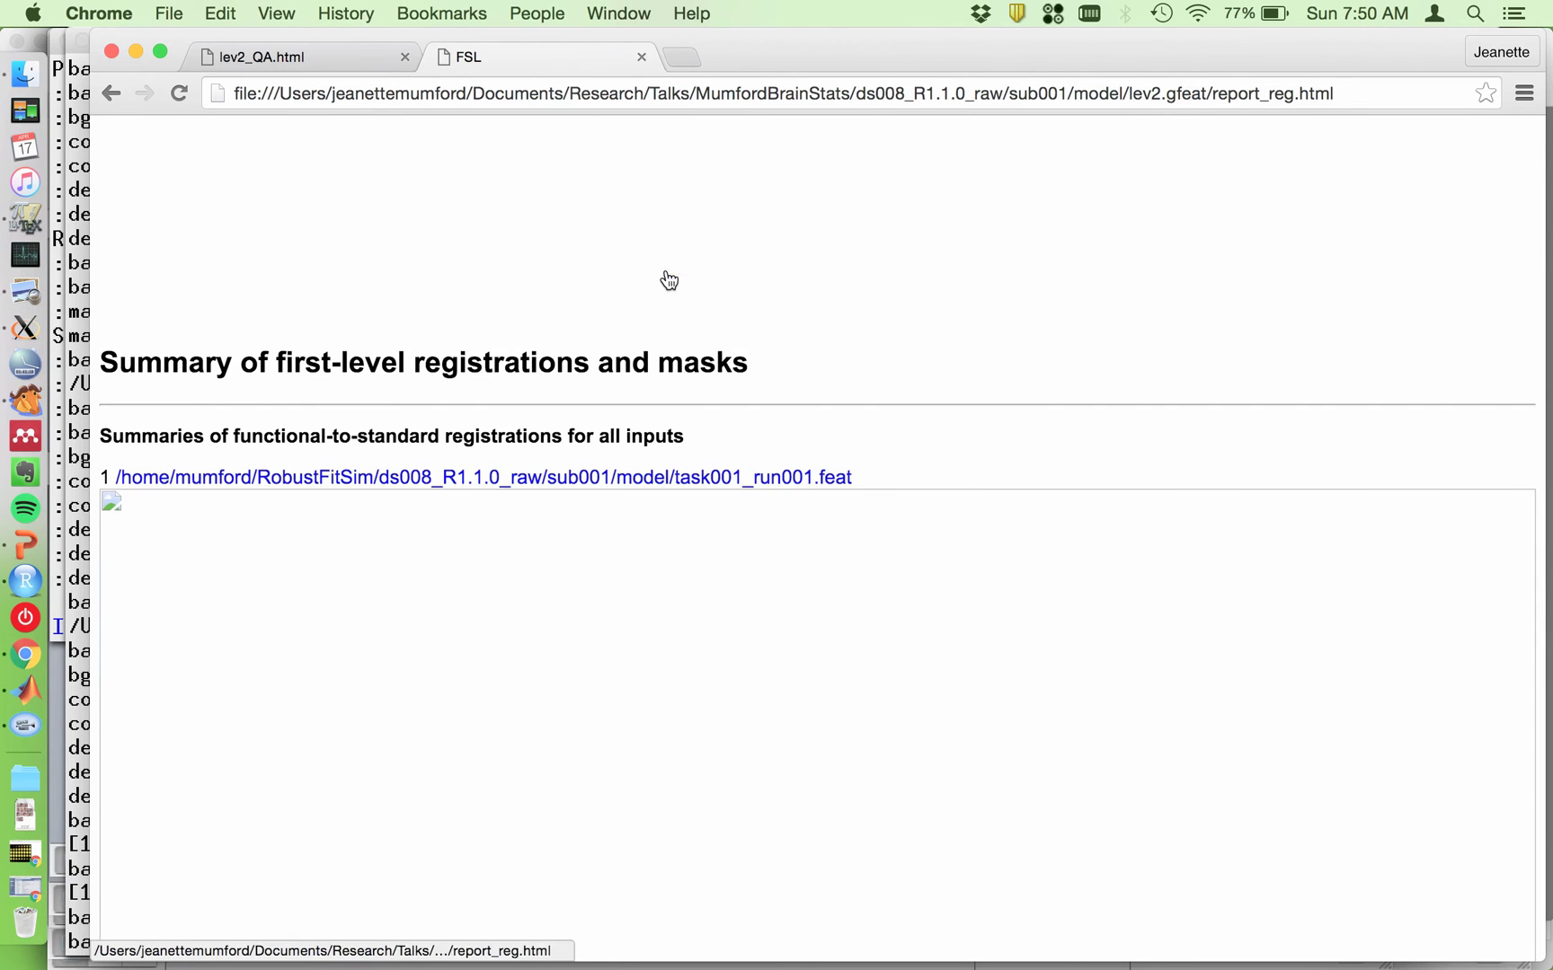
scroll(1024, 404, "down", 1)
scroll(1022, 406, "down", 1)
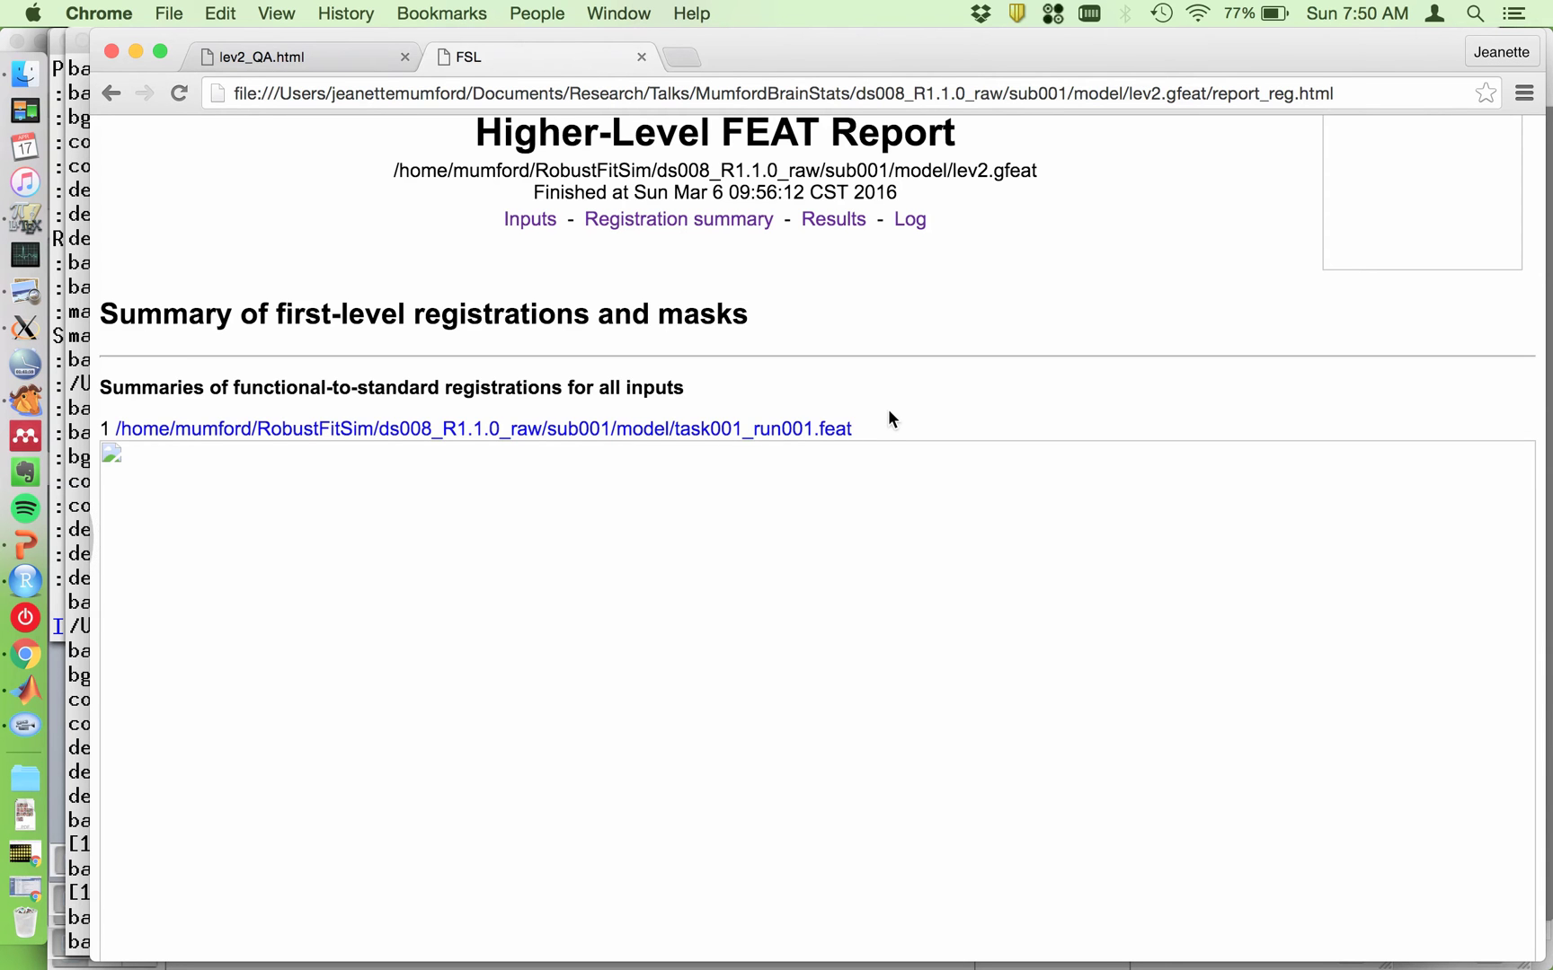
scroll(890, 418, "down", 10)
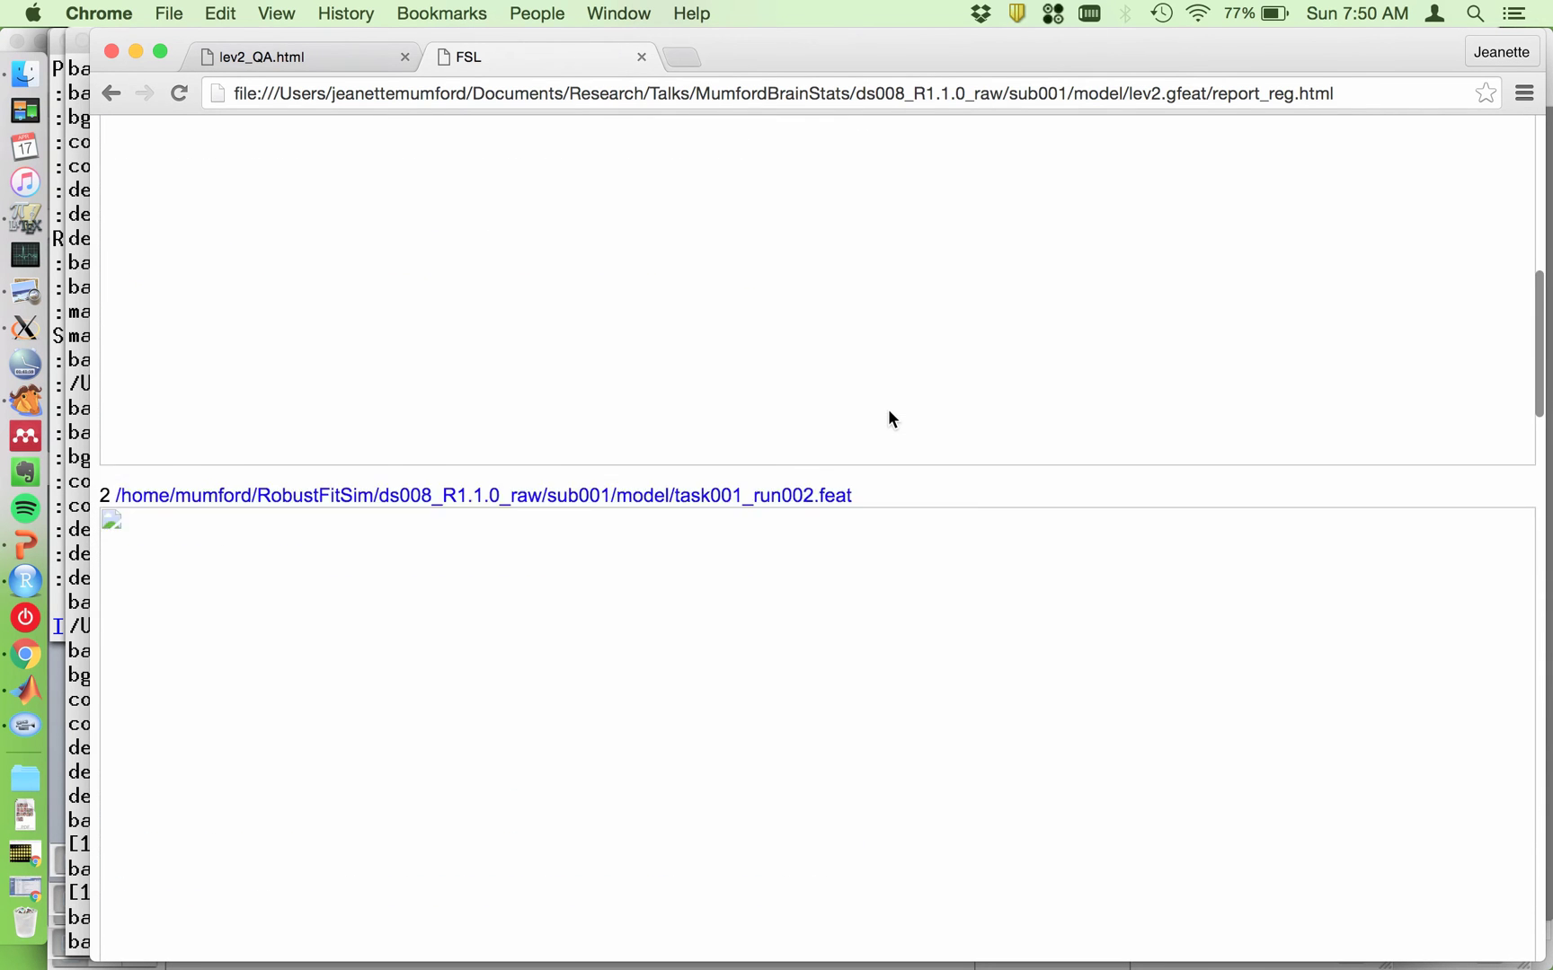
Step: Examine the sum of all input masks after transformation to standard space in the registration report
scroll(890, 417, "down", 20)
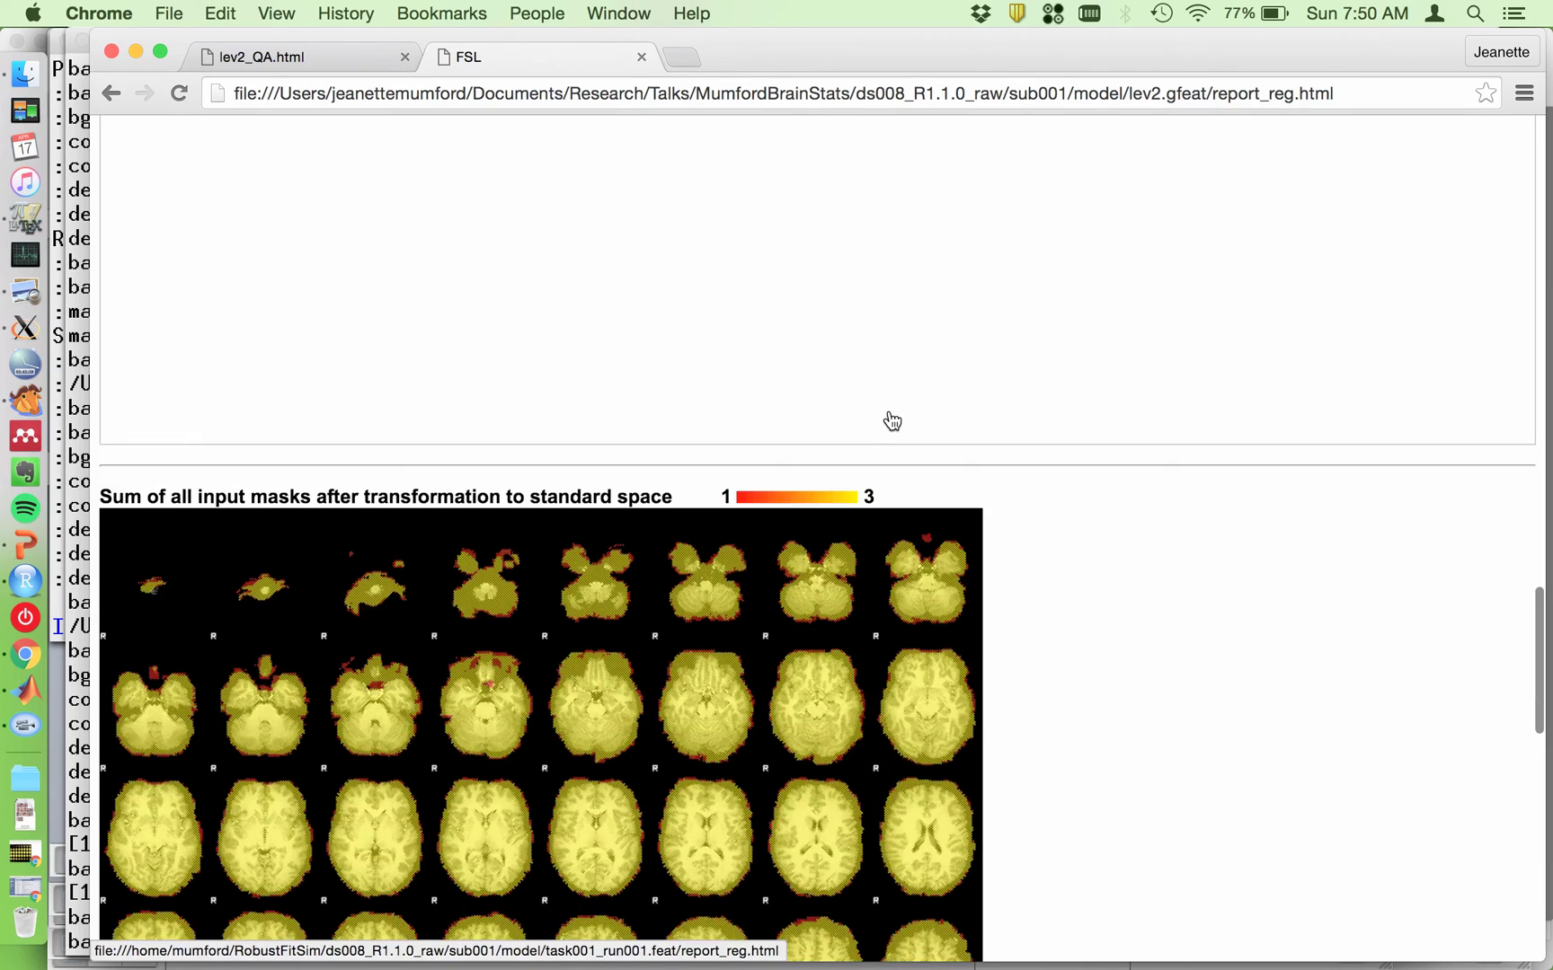
scroll(891, 420, "down", 5)
scroll(890, 419, "up", 8)
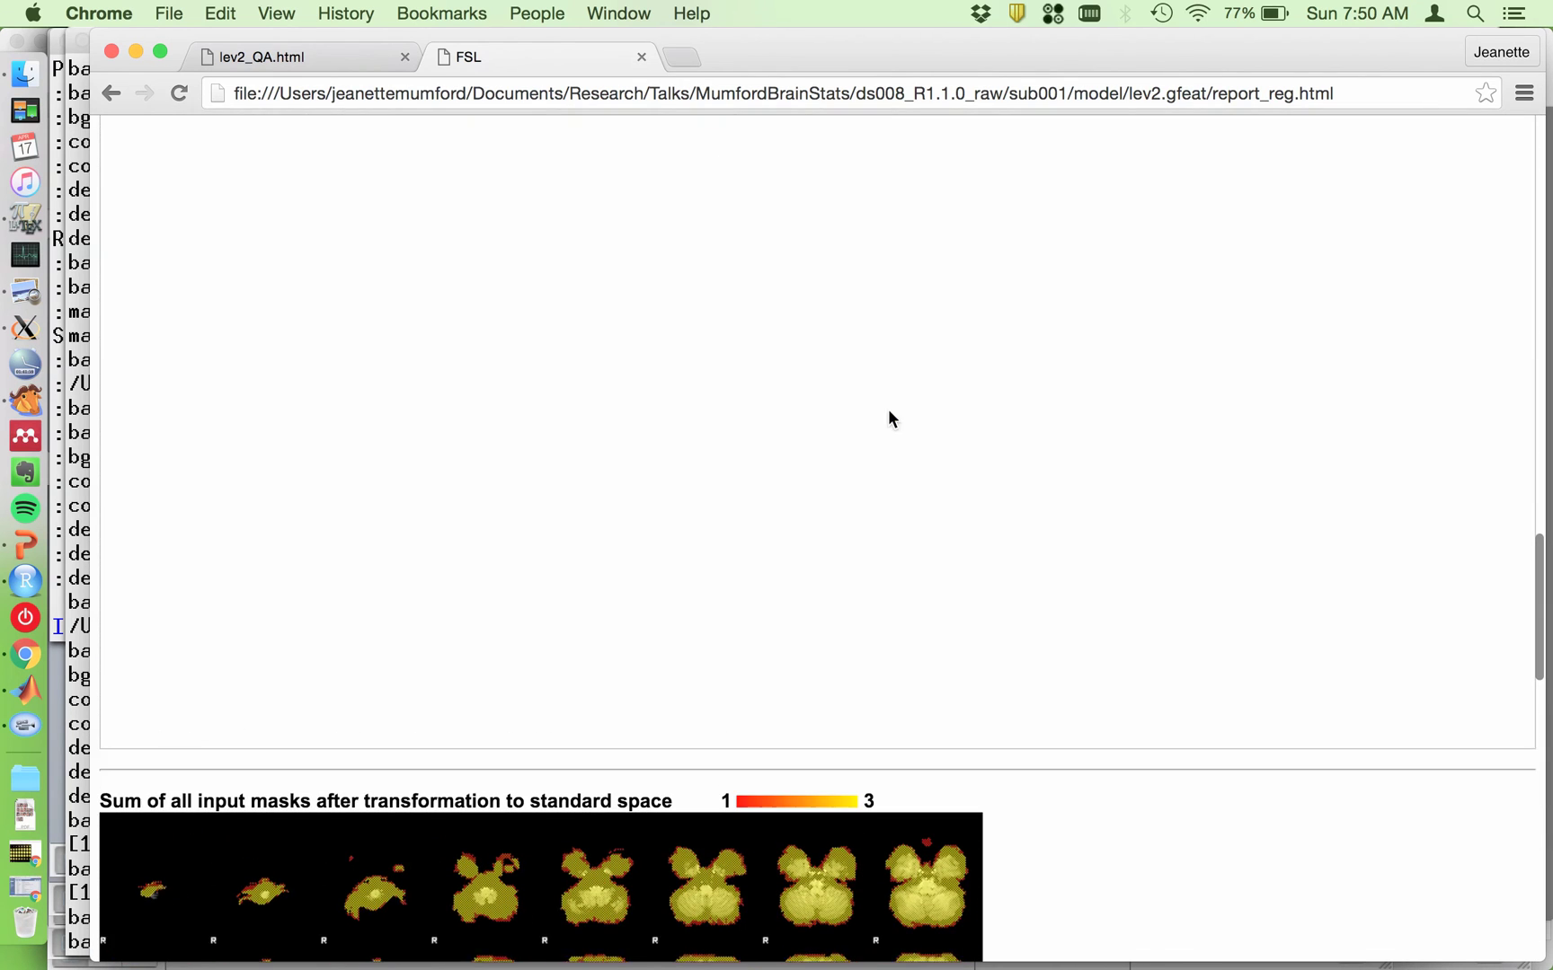
scroll(738, 385, "up", 5)
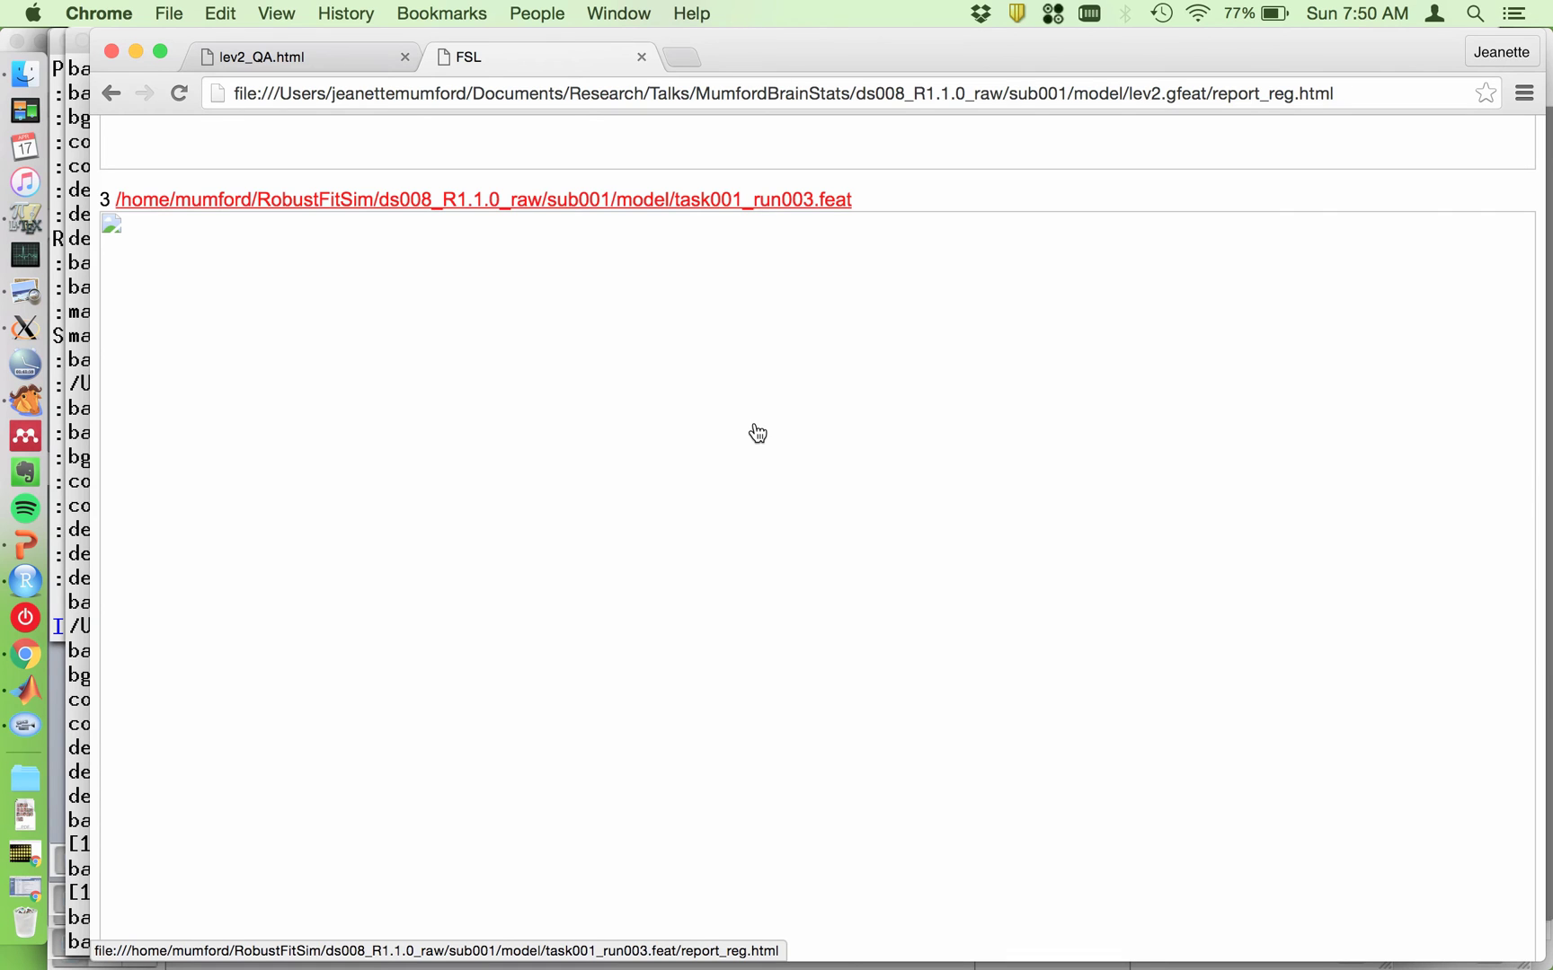
scroll(1096, 423, "down", 10)
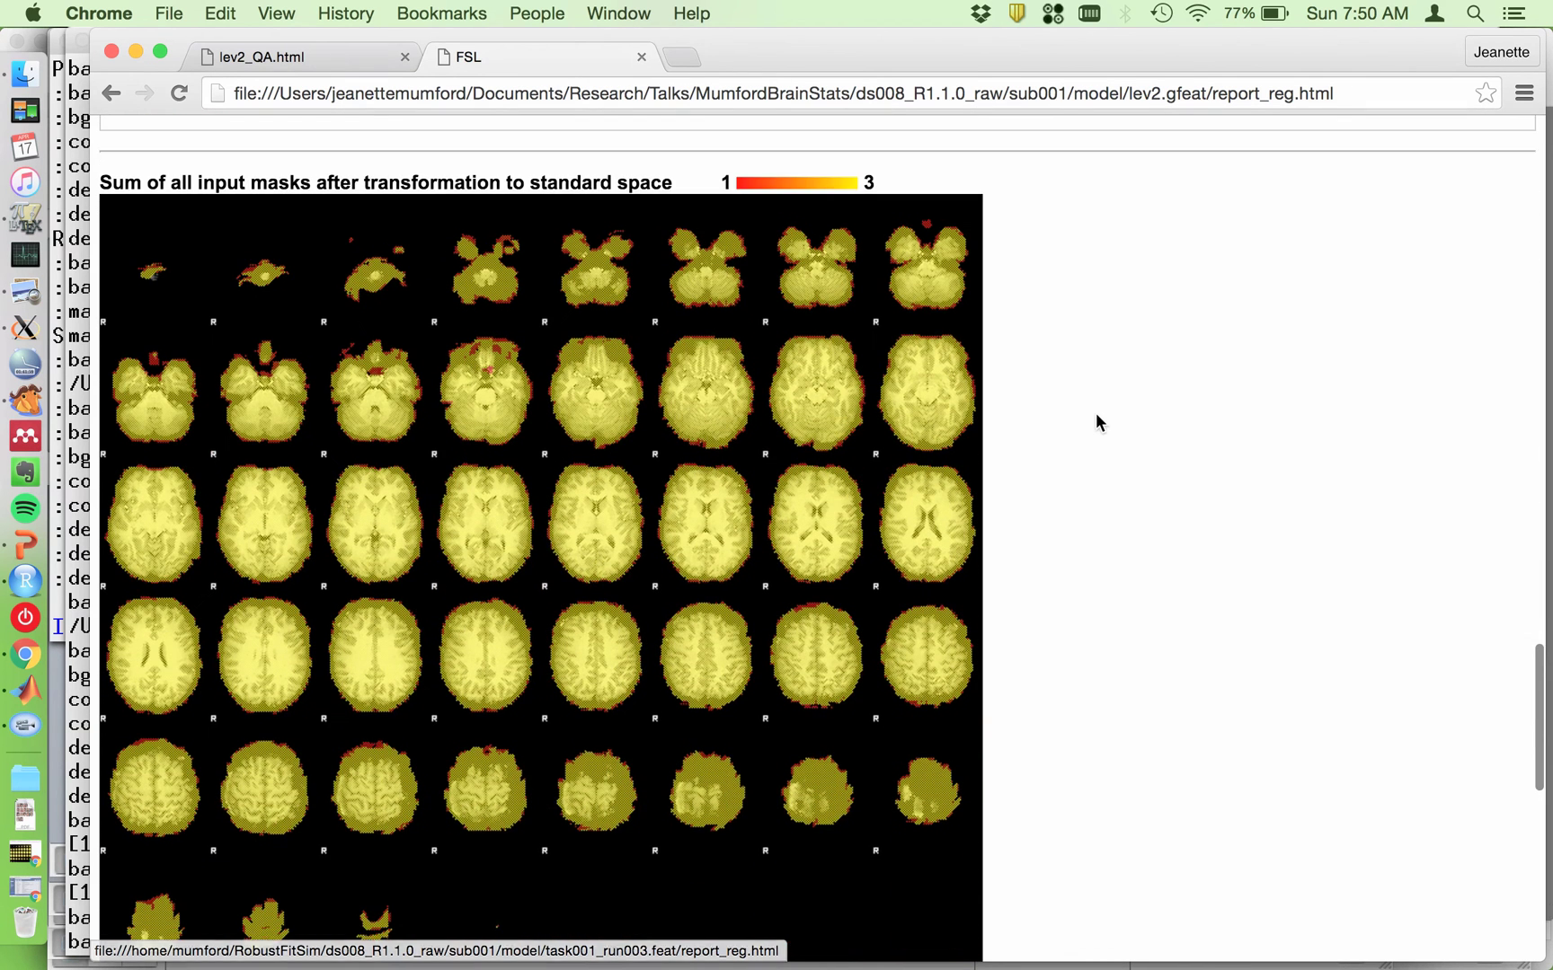
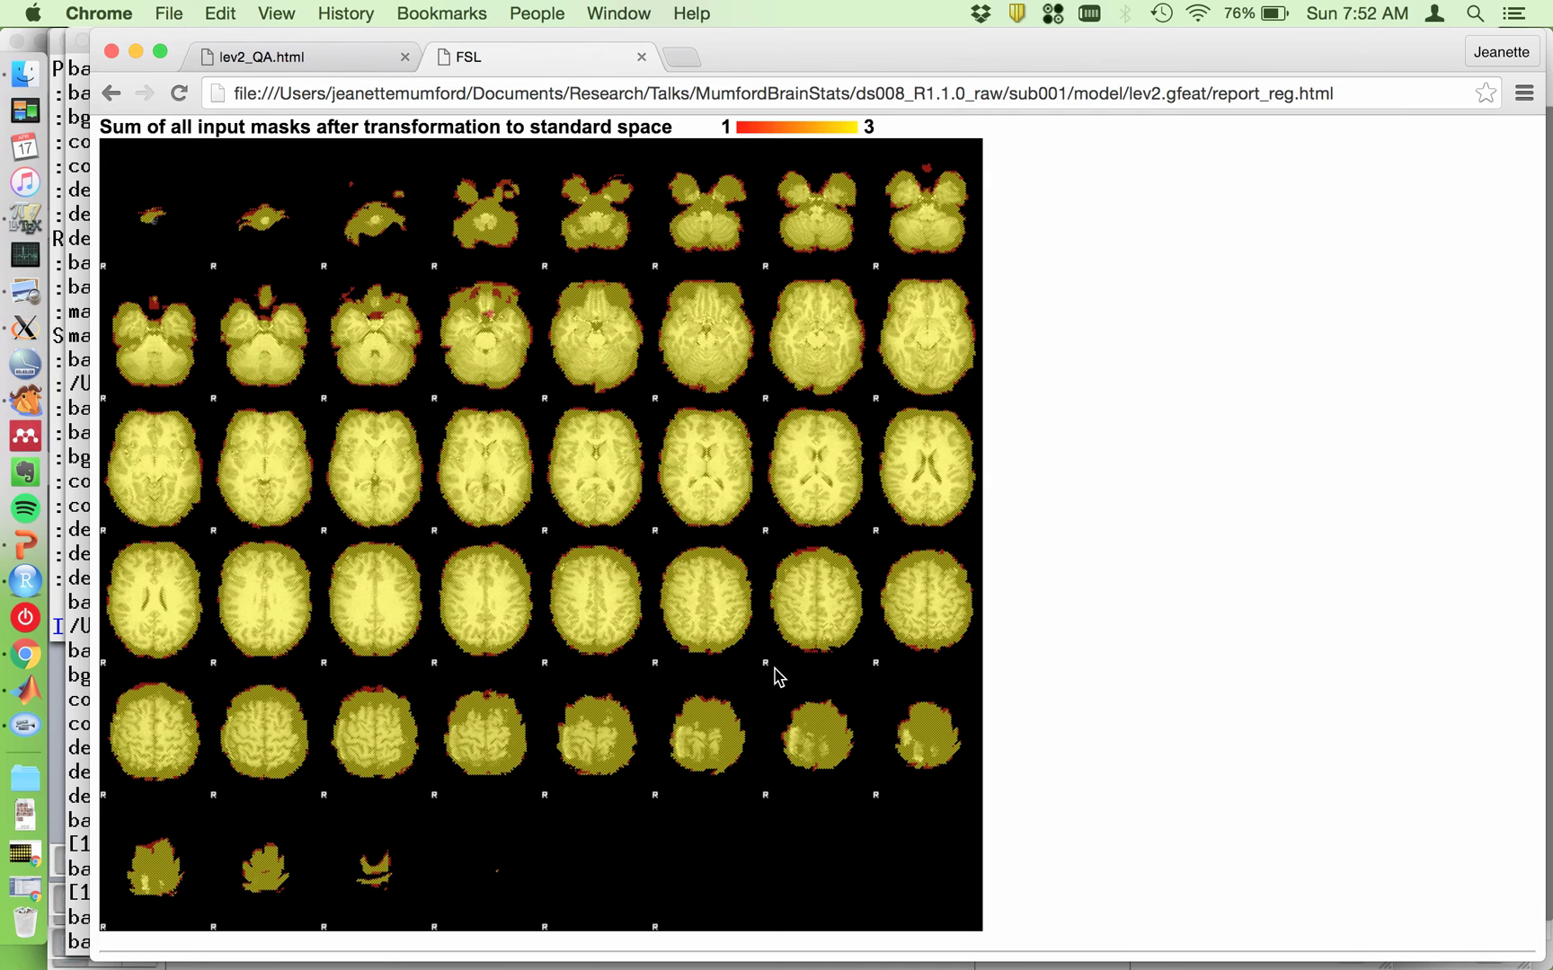
Step: Compare the Unique missing-mask voxels image with the mask sum to check for gross registration problems
scroll(821, 541, "down", 5)
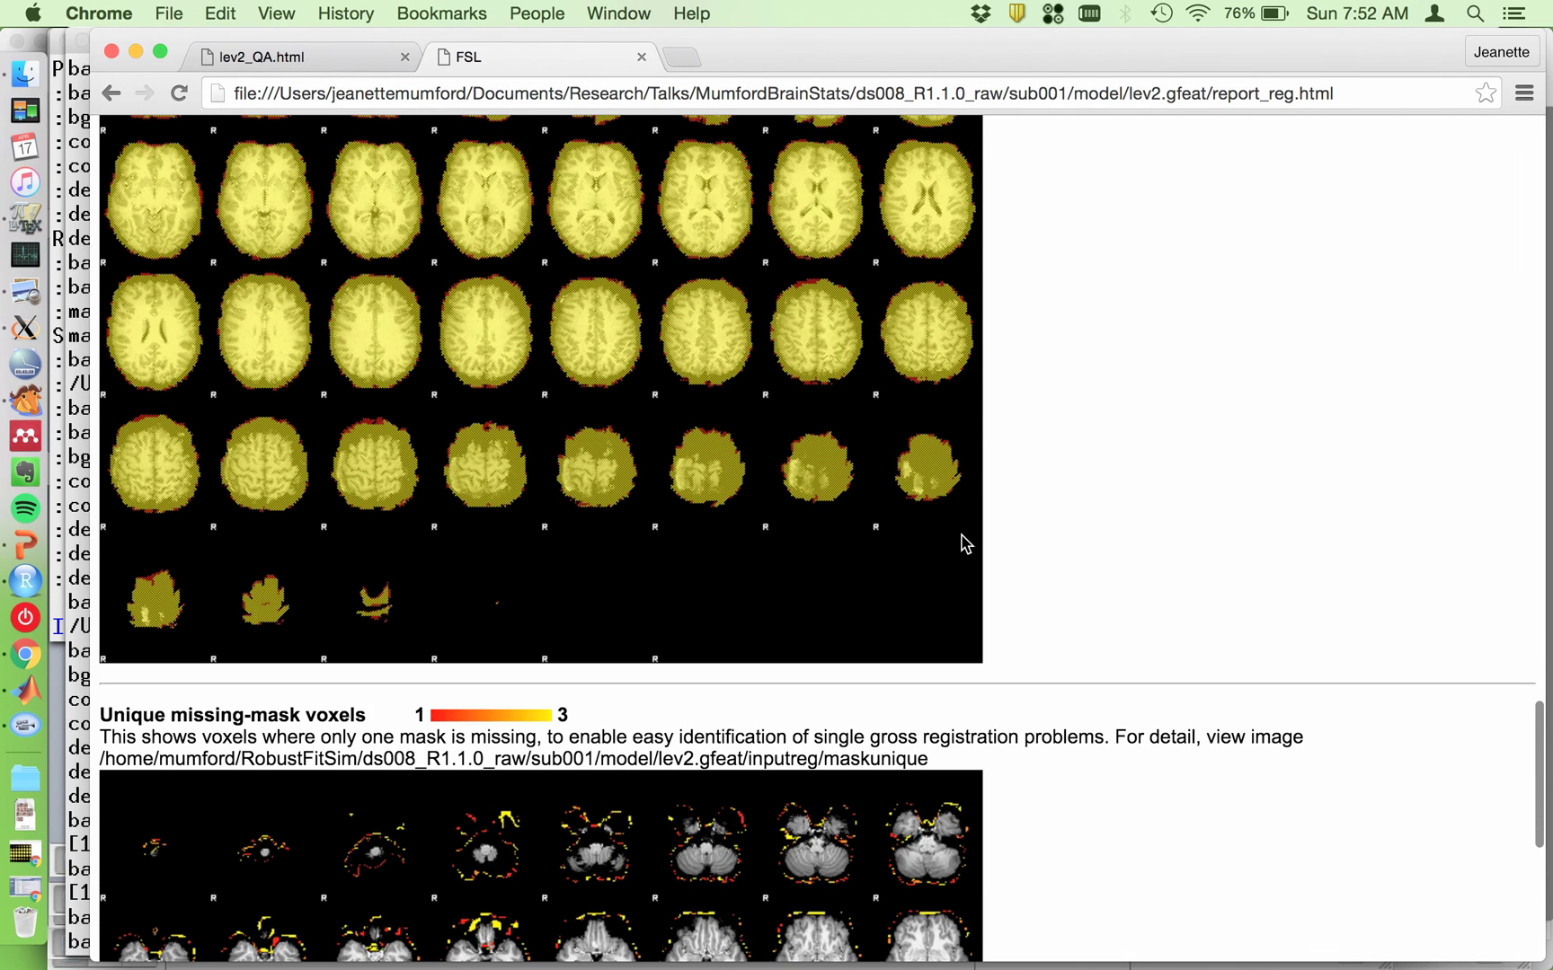
scroll(1136, 519, "down", 5)
scroll(1135, 519, "down", 7)
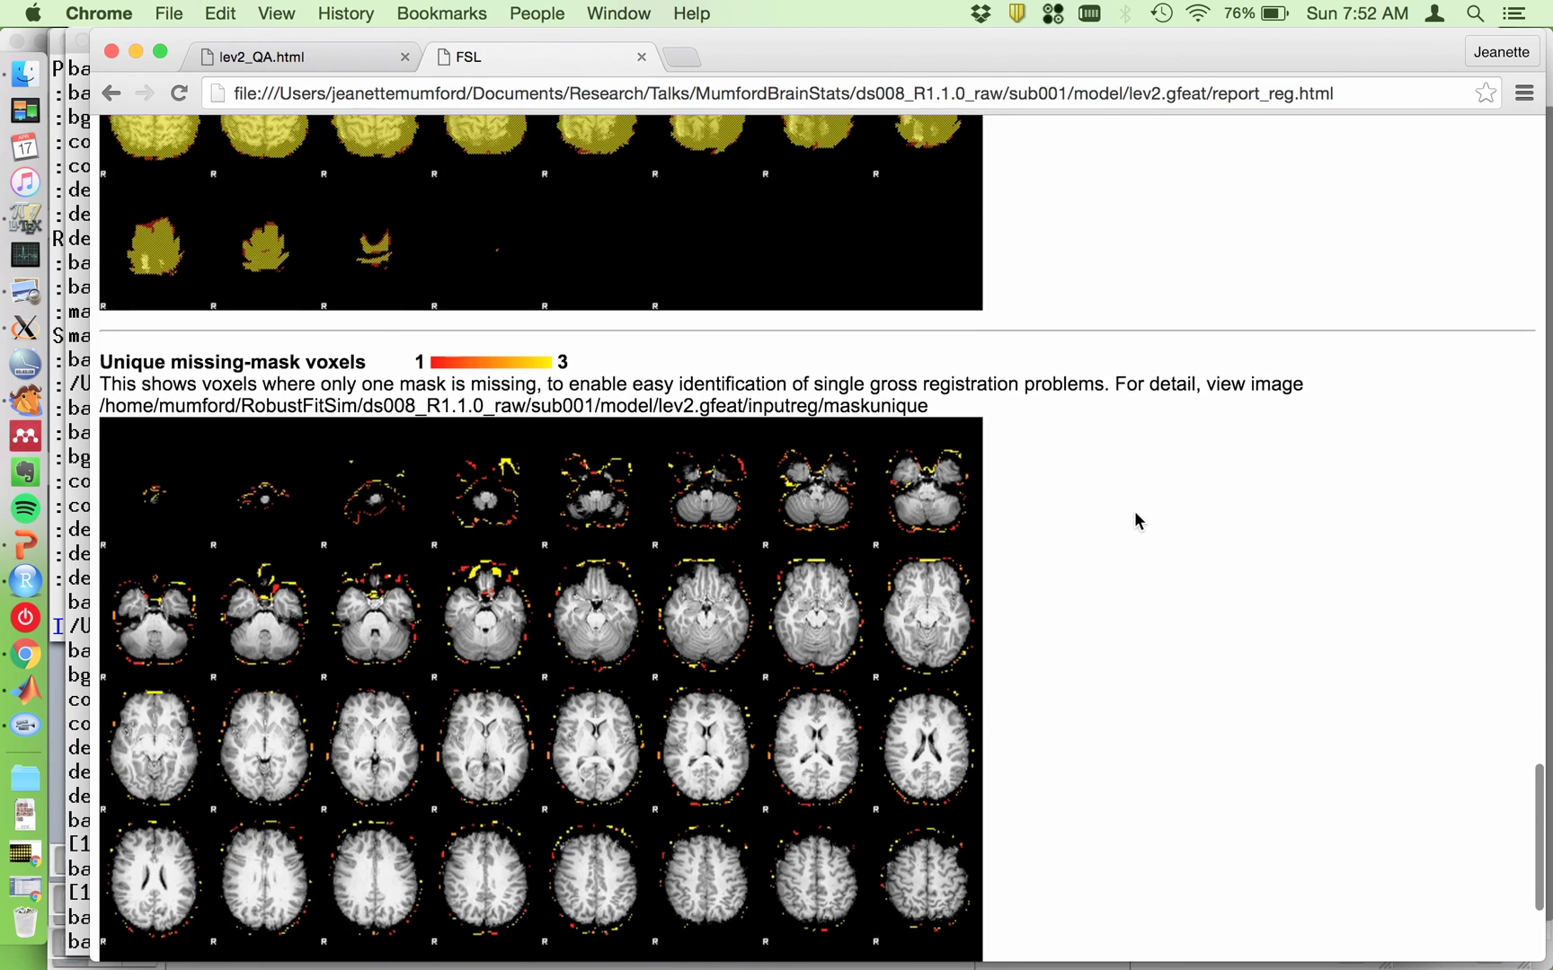
scroll(1135, 519, "up", 1)
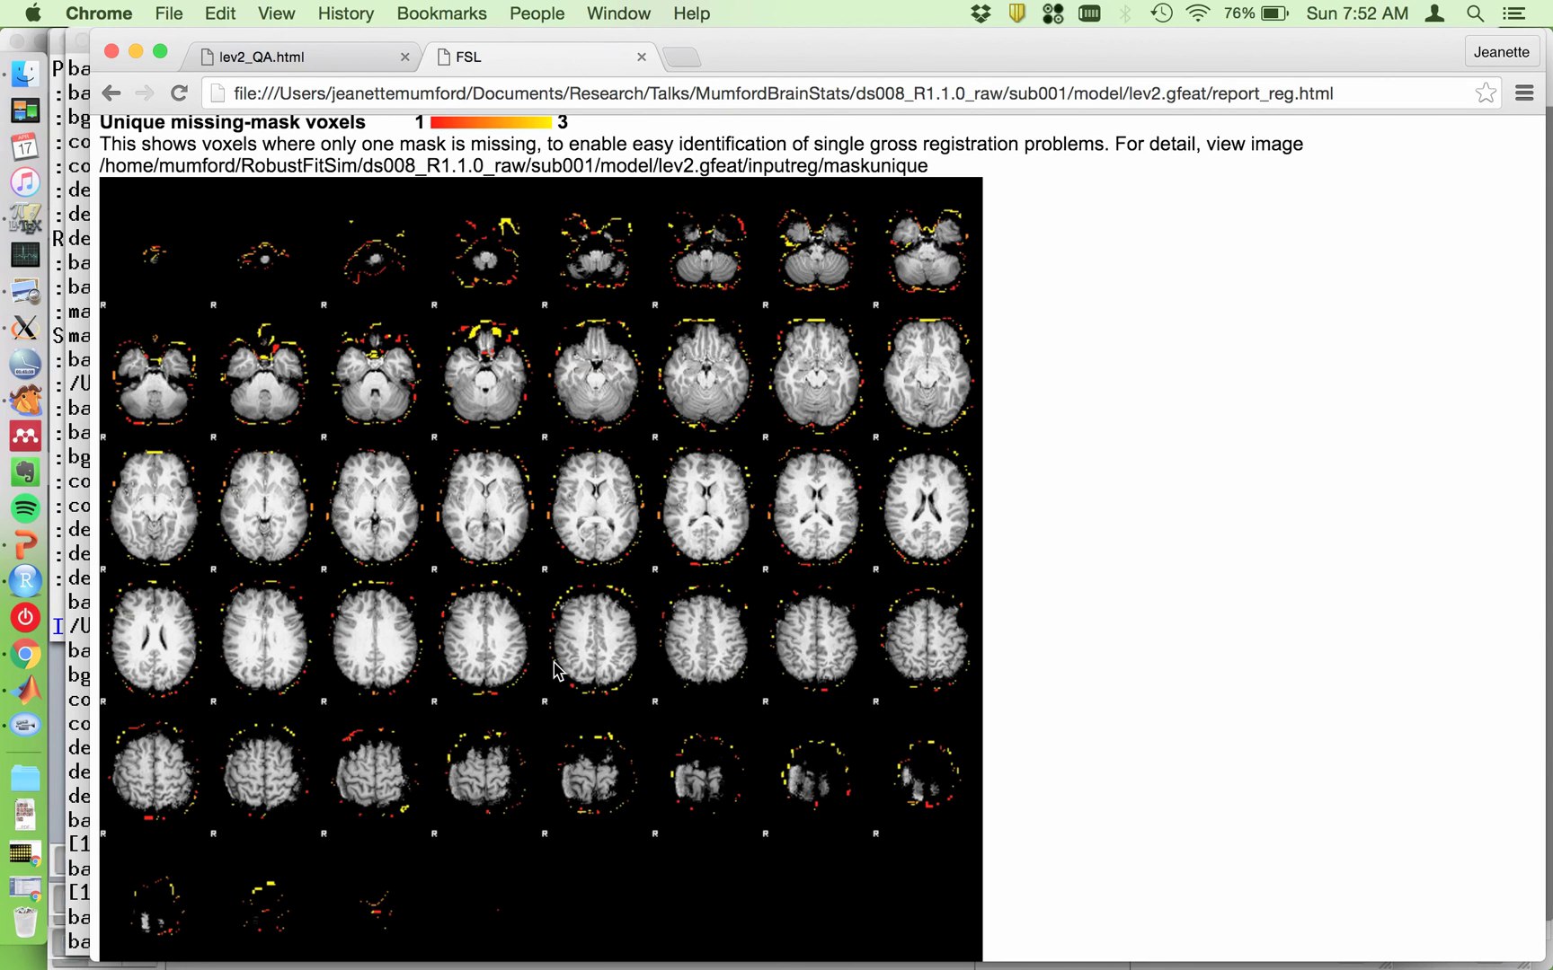
scroll(620, 557, "up", 6)
scroll(642, 443, "up", 2)
scroll(641, 443, "down", 10)
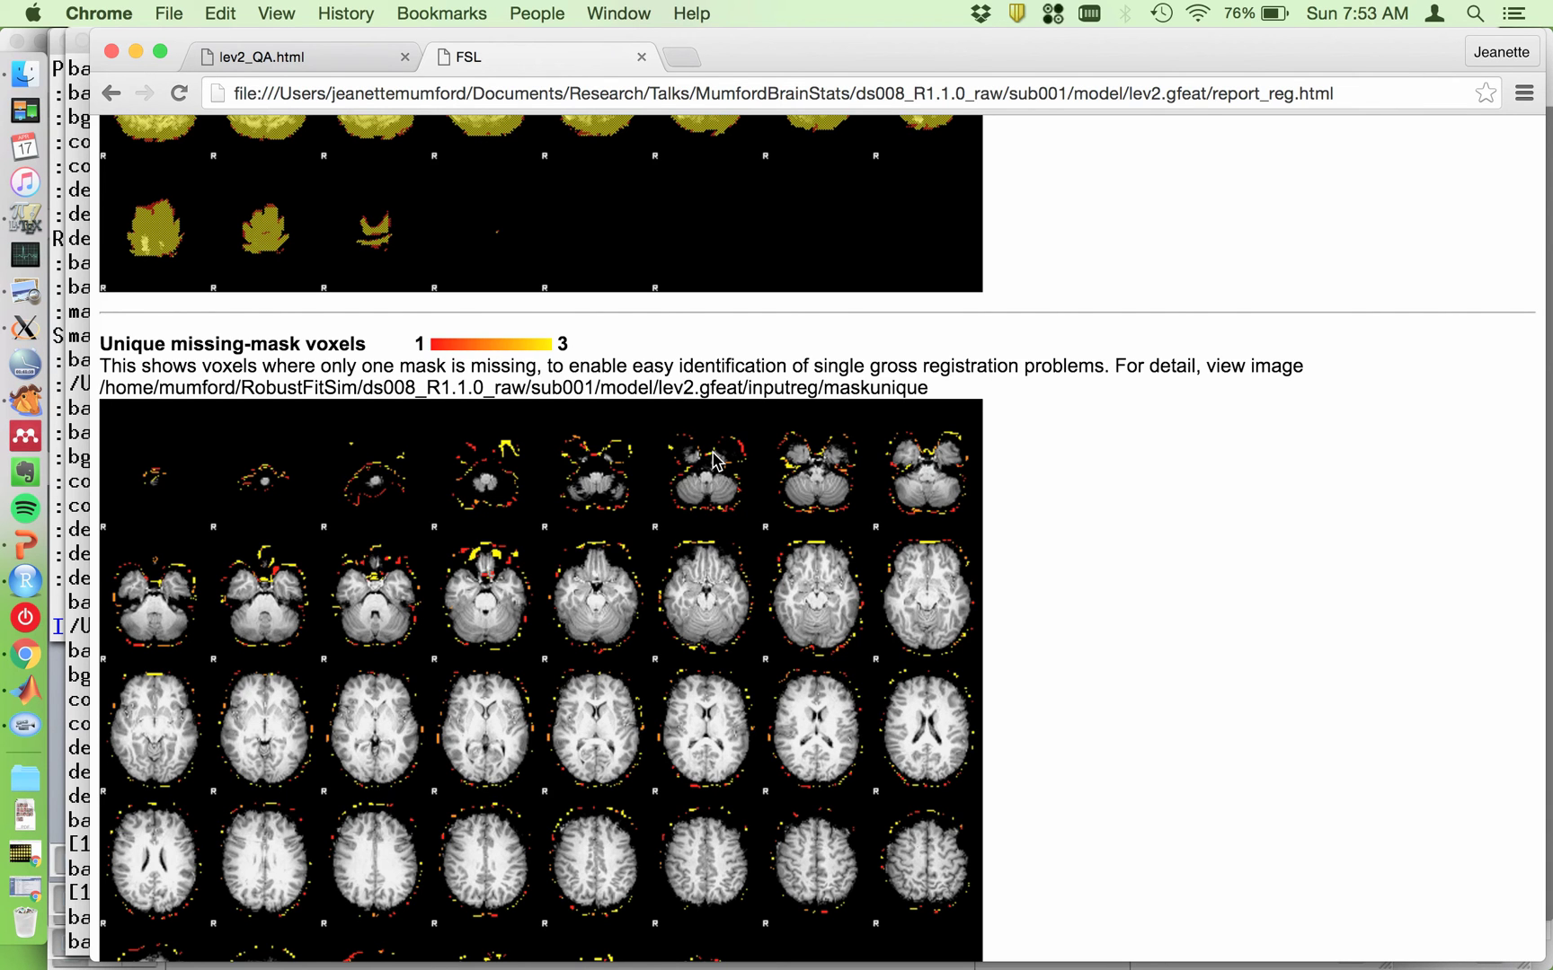
Step: Switch to the terminal, change into the cope1.feat directory and list its contents
key("super+Tab")
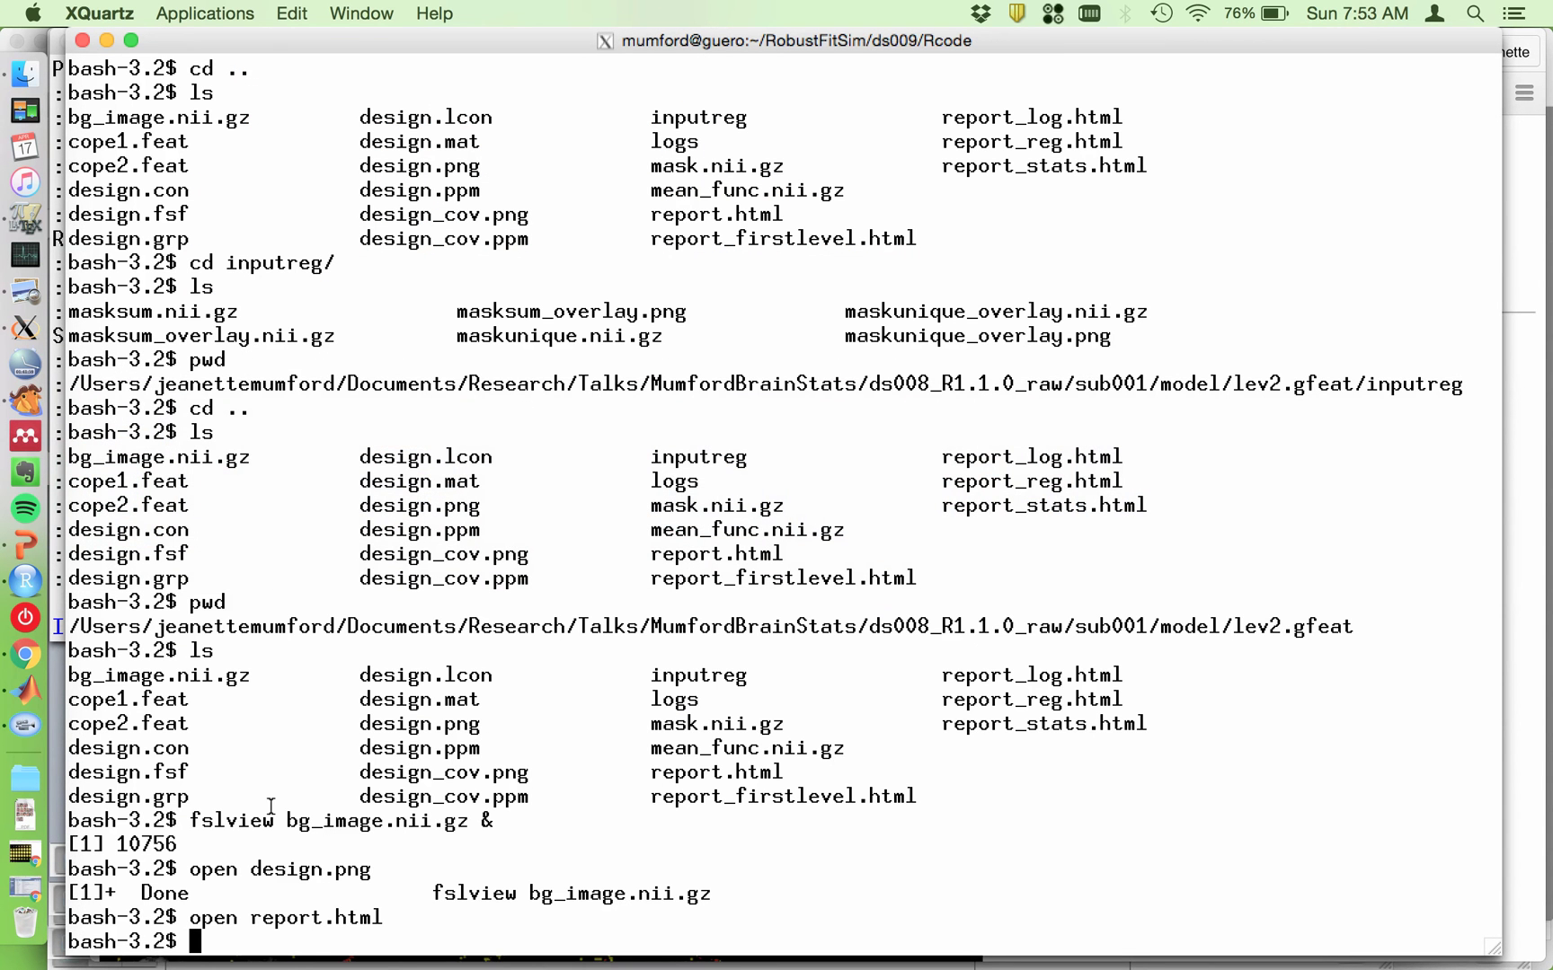
left_click_drag(72, 705, 186, 710)
left_click(186, 709)
left_click_drag(80, 699, 171, 701)
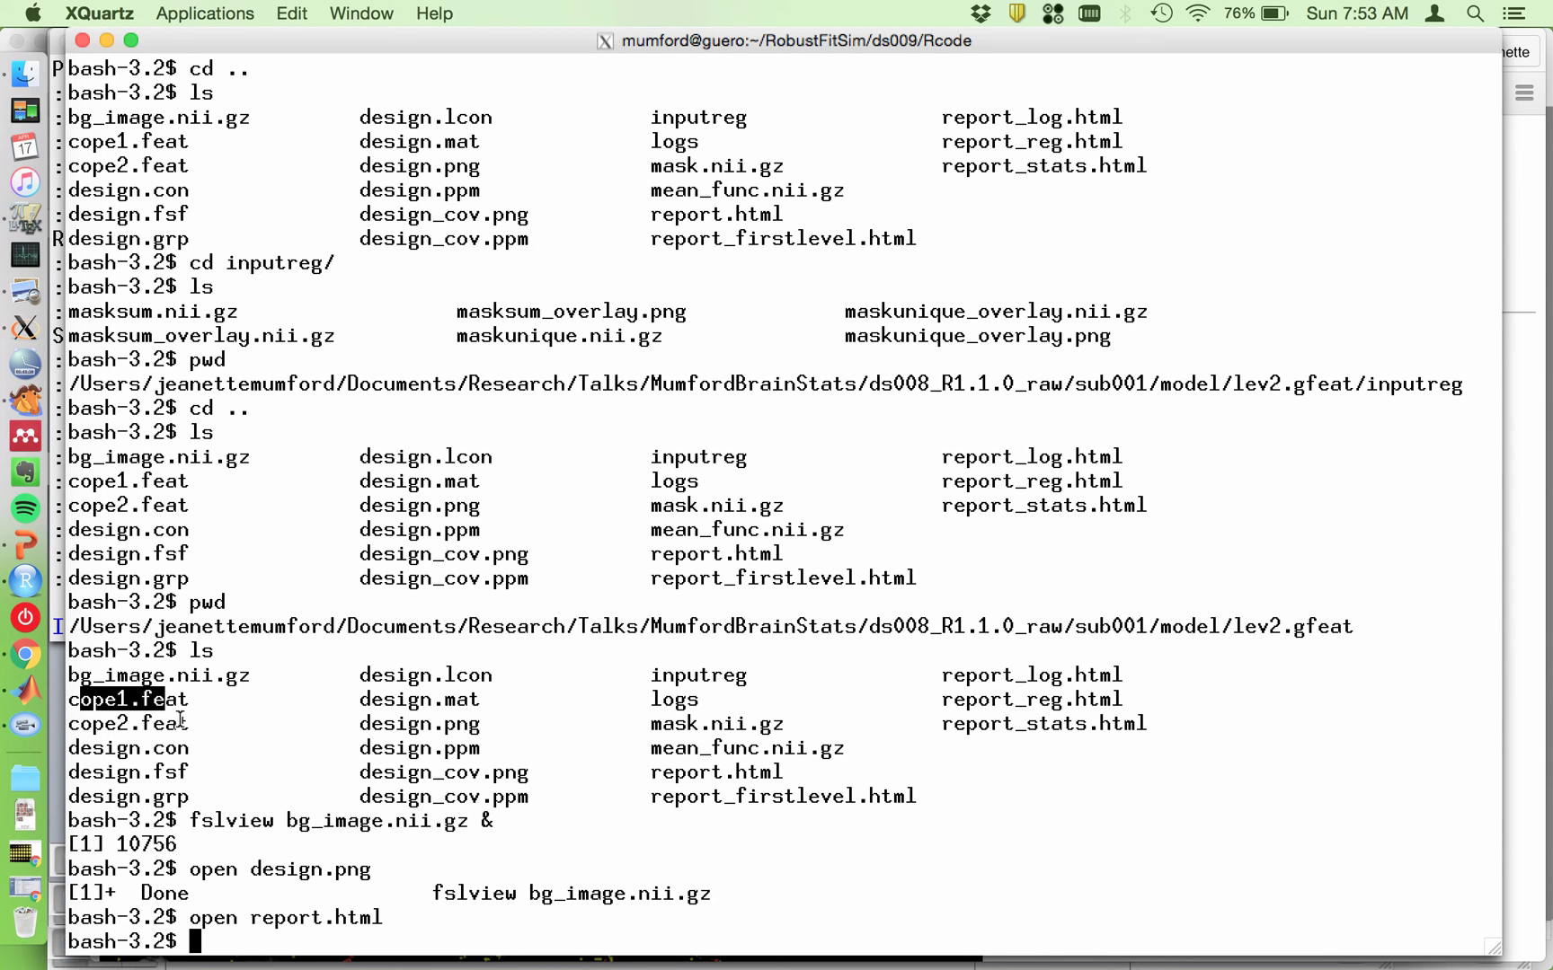
type("cd cope1")
key("Tab")
key("Return")
type("ls")
key("Return")
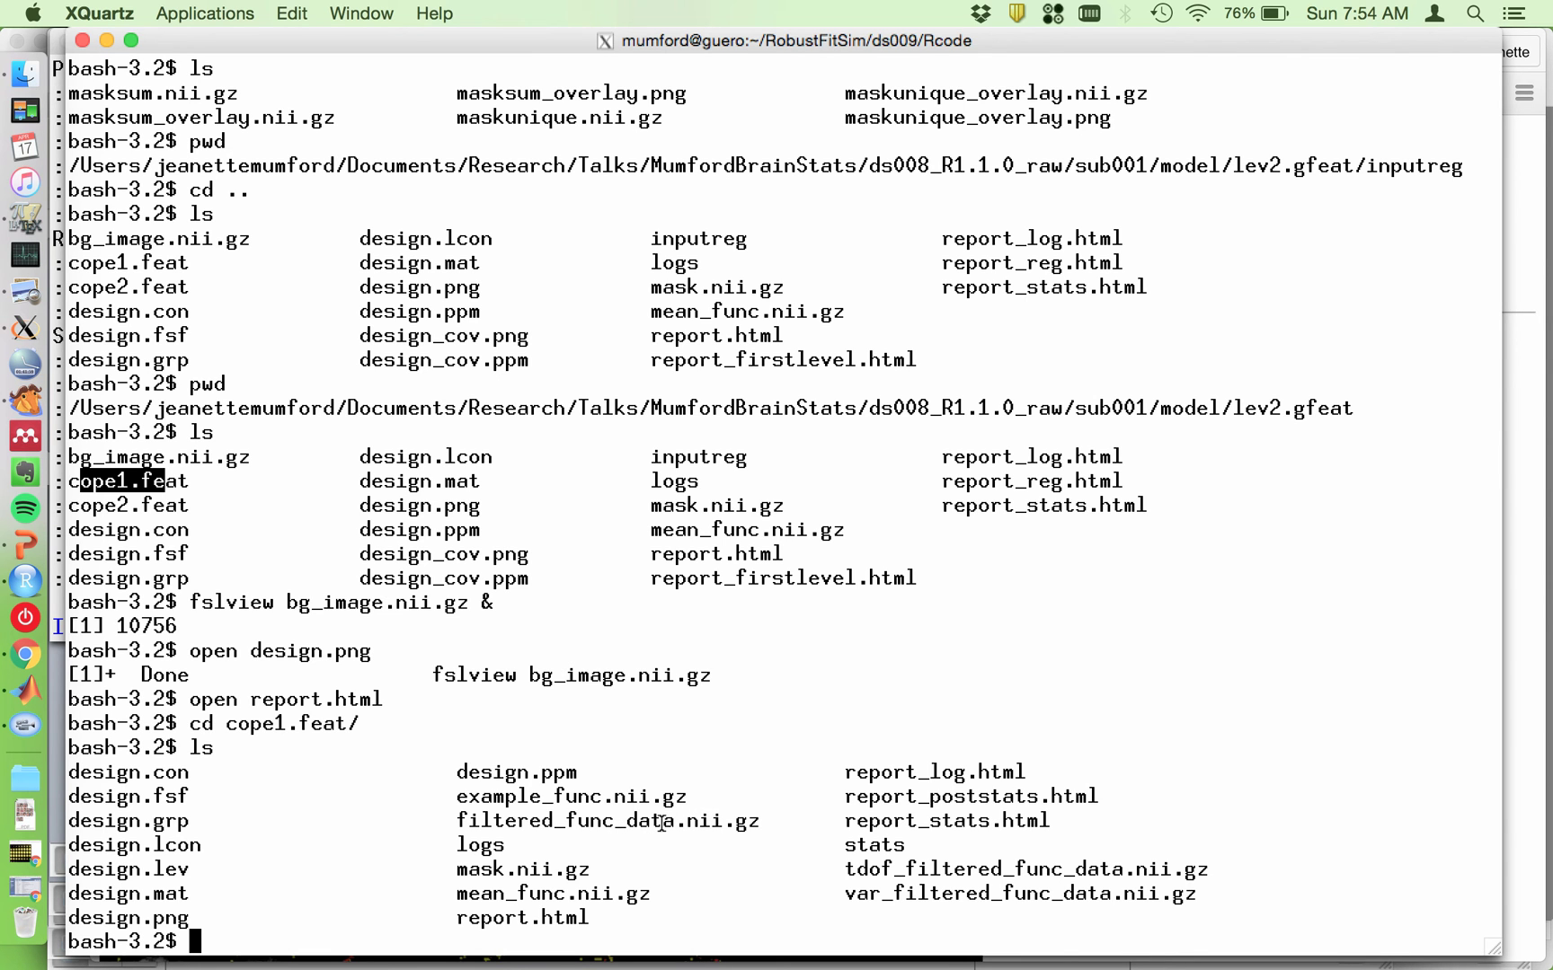
Step: View example_func.nii.gz in FSLView as a background process, and close the viewer
type("fslview example_func.nii.gz ")
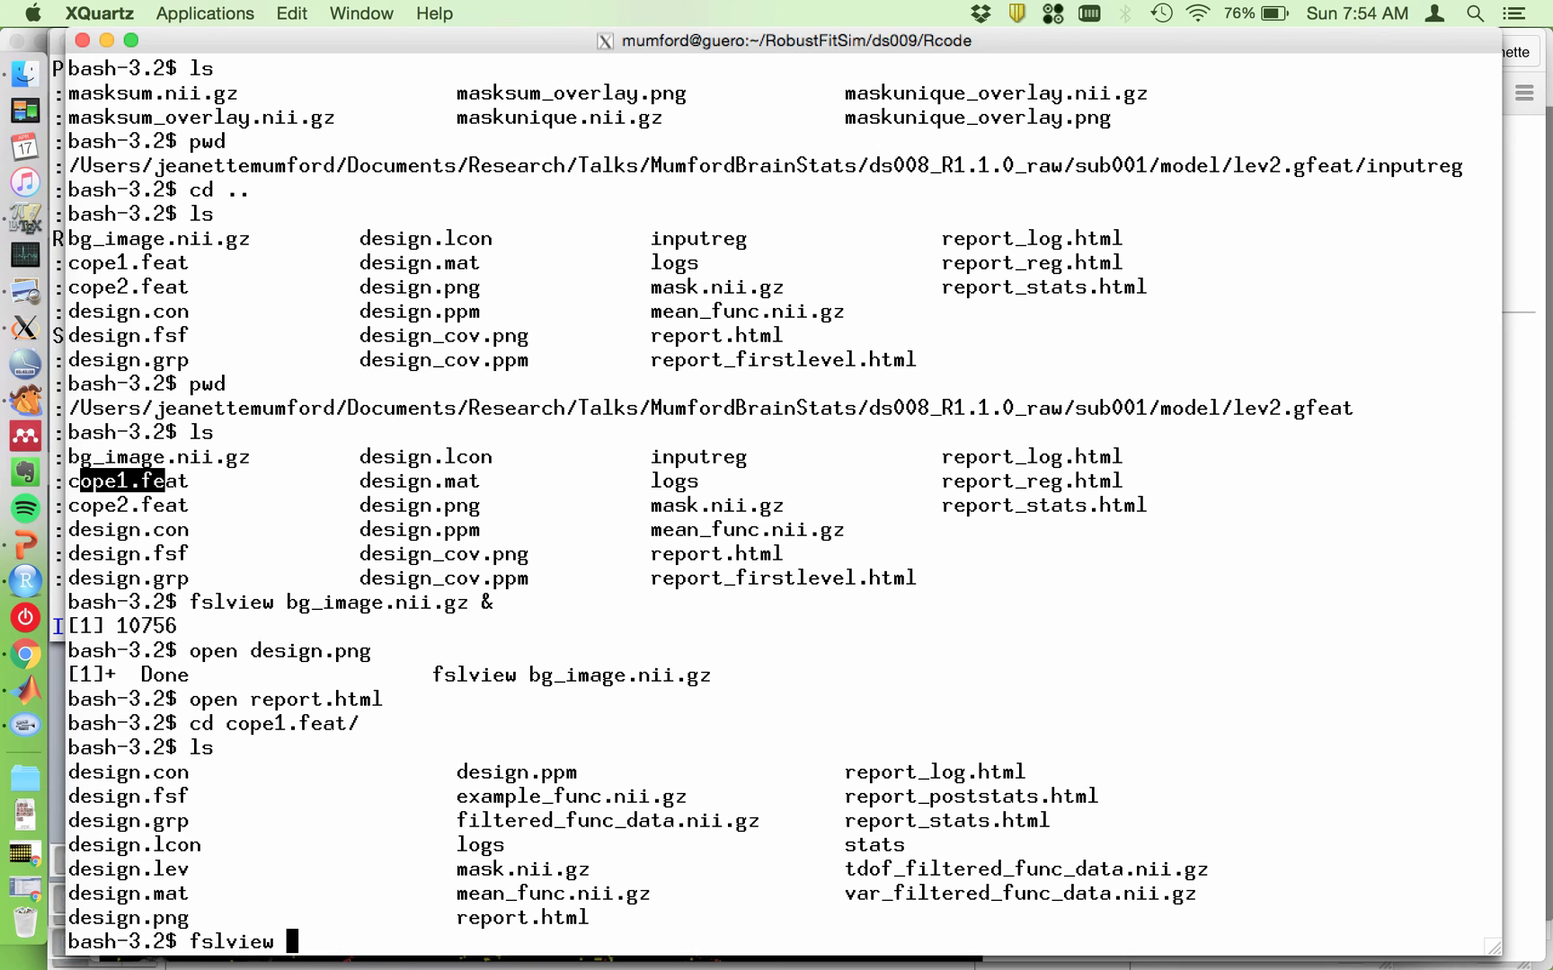
type("&")
key("Return")
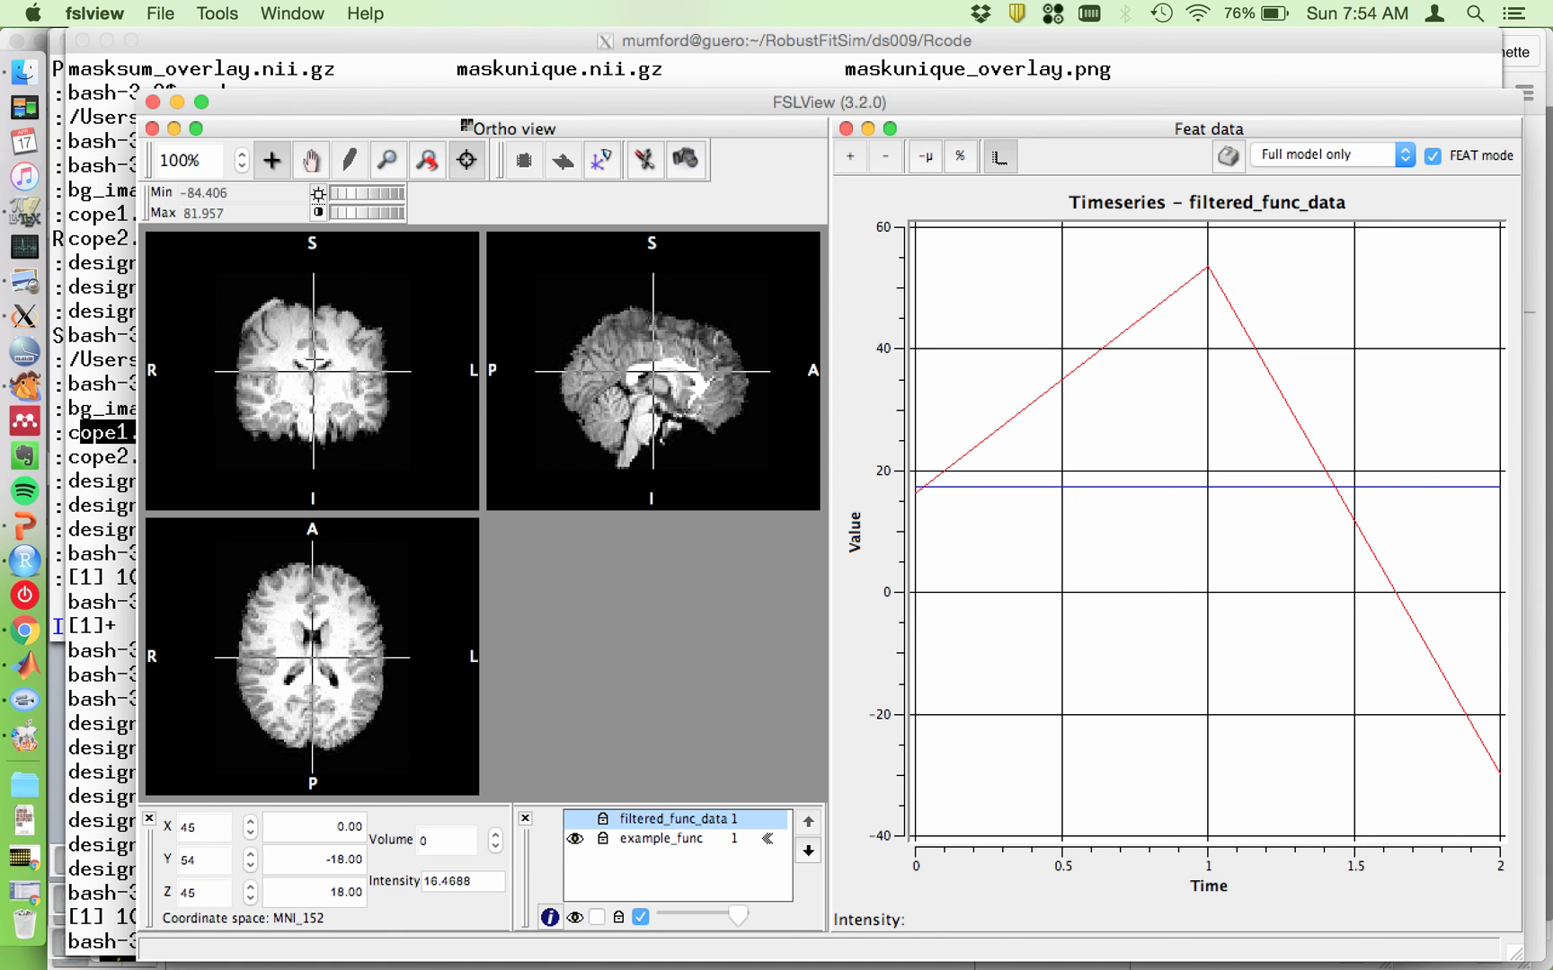
left_click(153, 103)
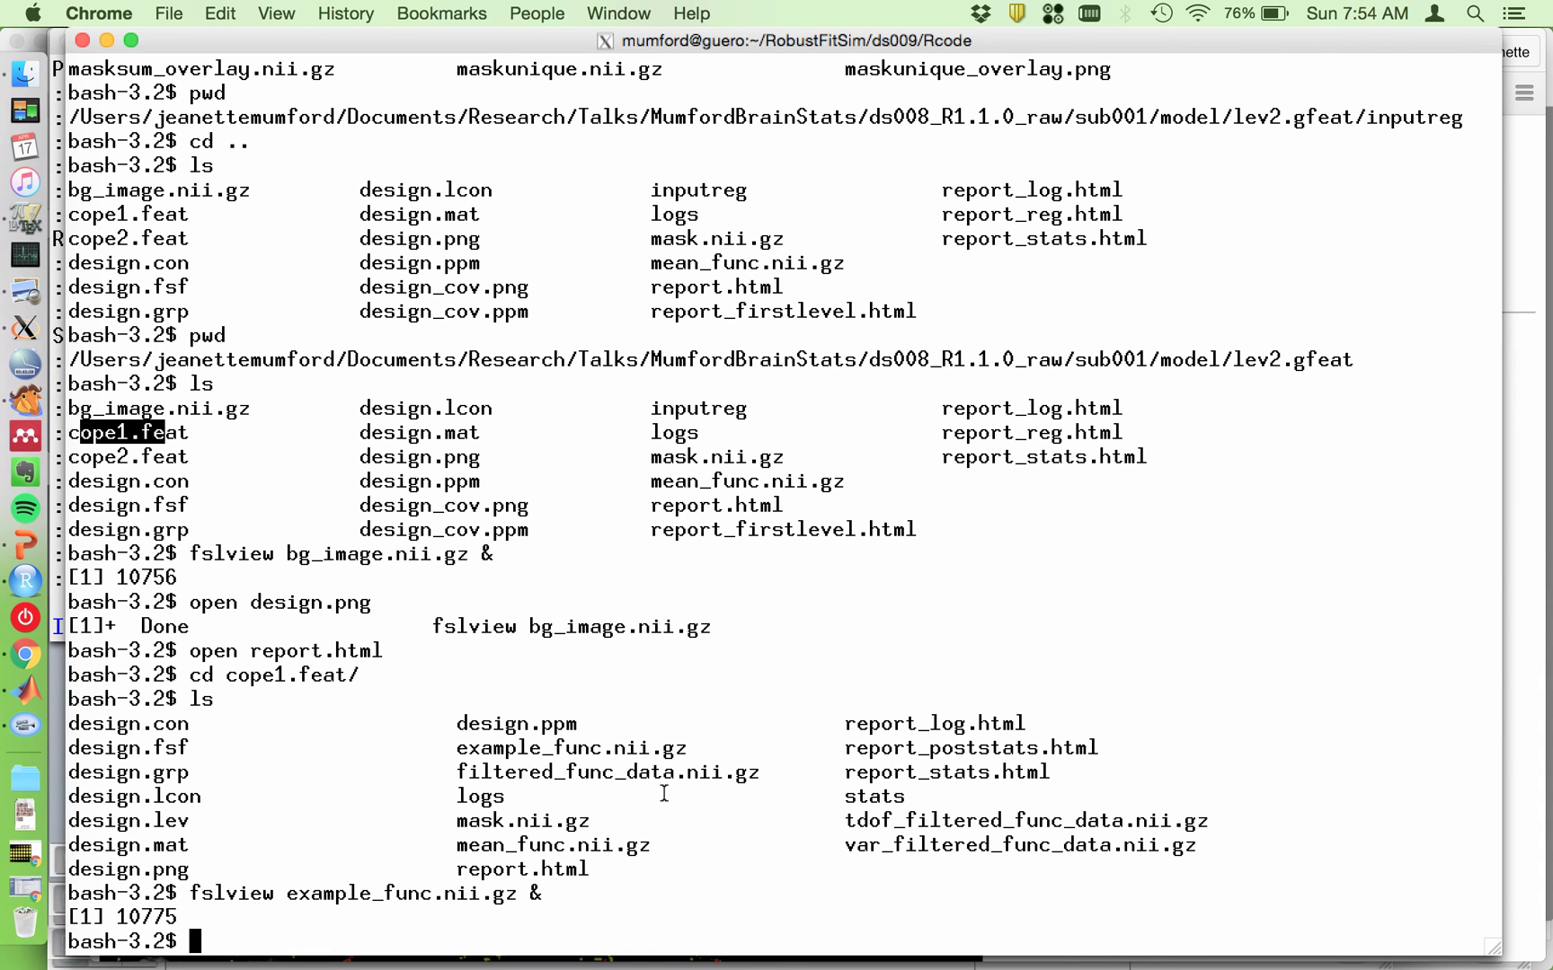
Step: Open filtered_func_data.nii.gz in FSLView from the terminal as a background process
type("fslview filt")
key("Tab")
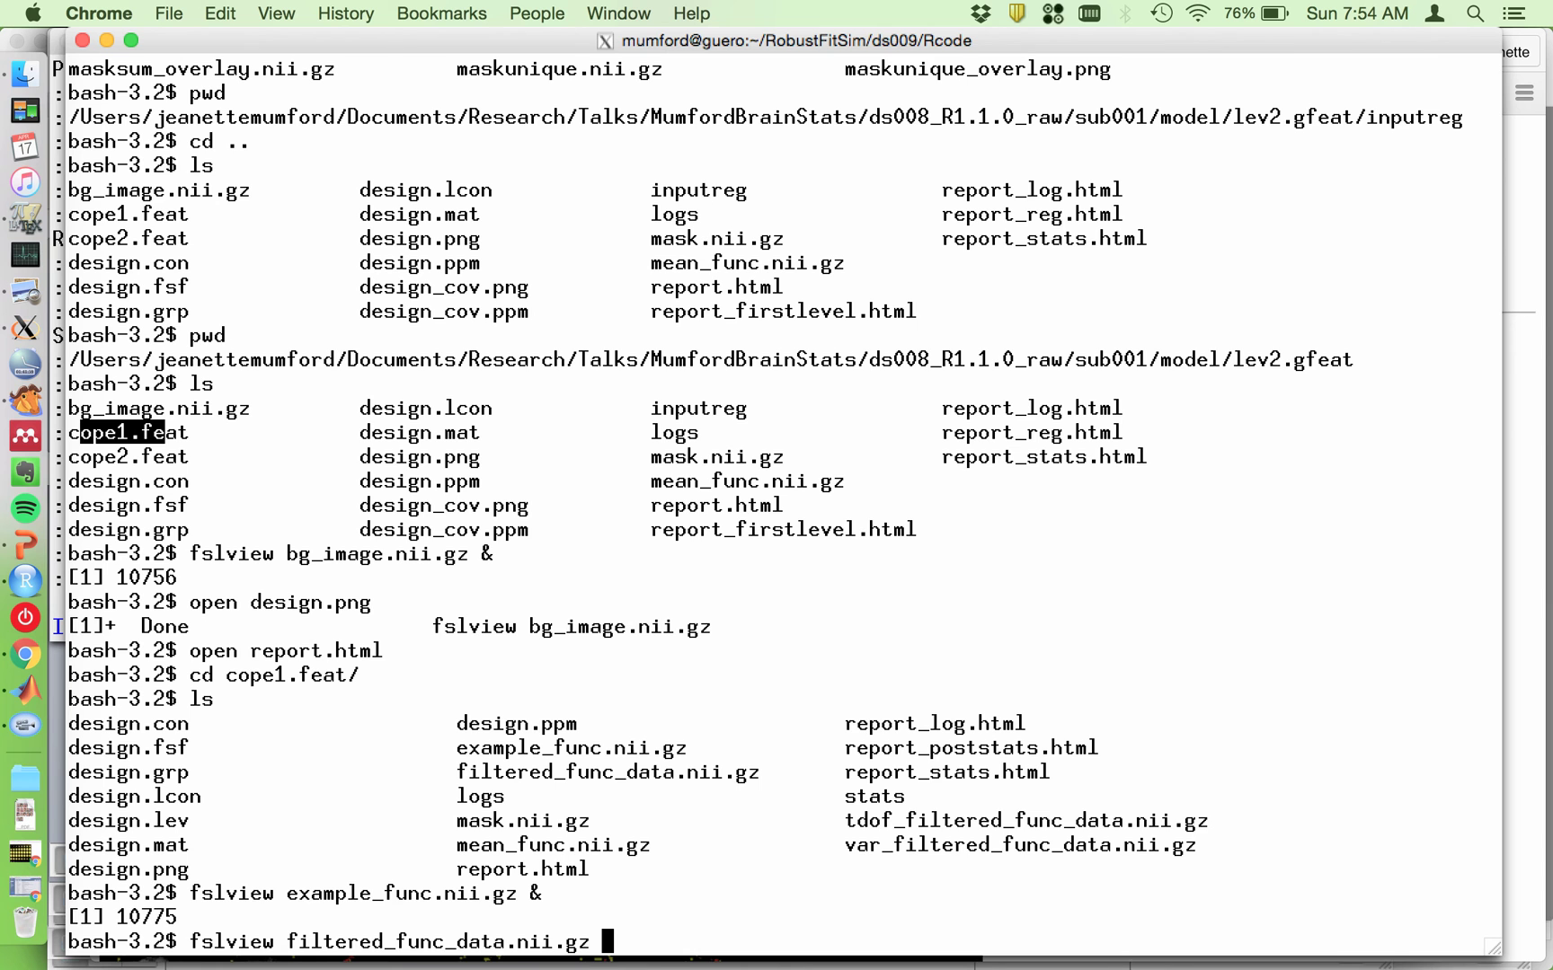
type("&")
key("Return")
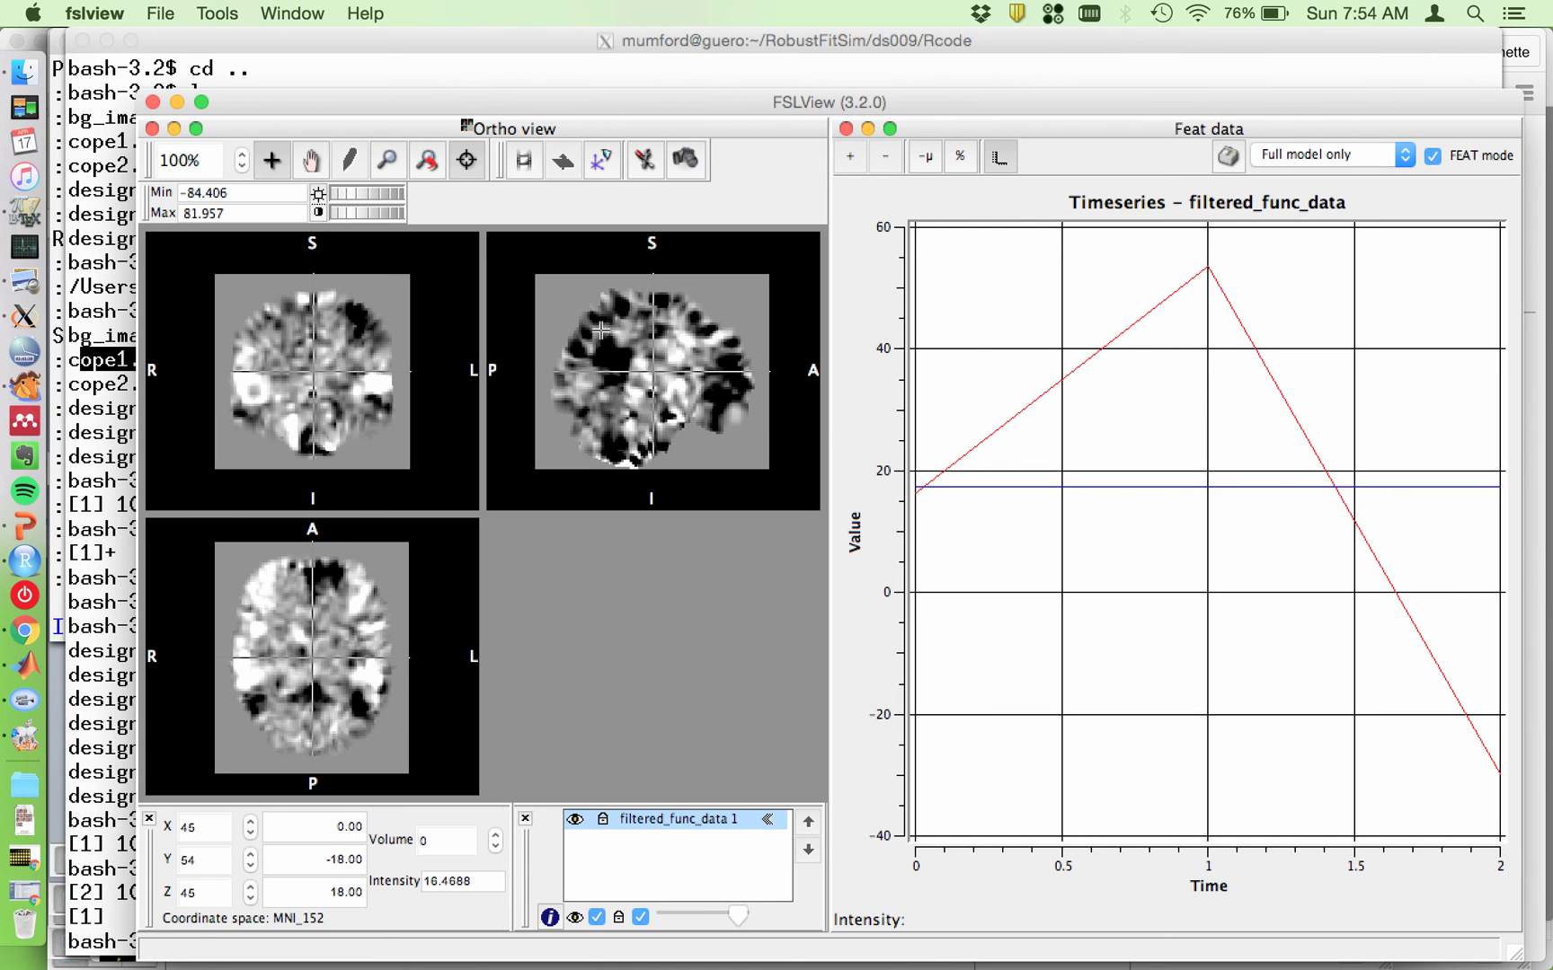
Step: Check the time series at several voxels in the sagittal view and step through the volumes of filtered_func_data
left_click(623, 351)
left_click(680, 347)
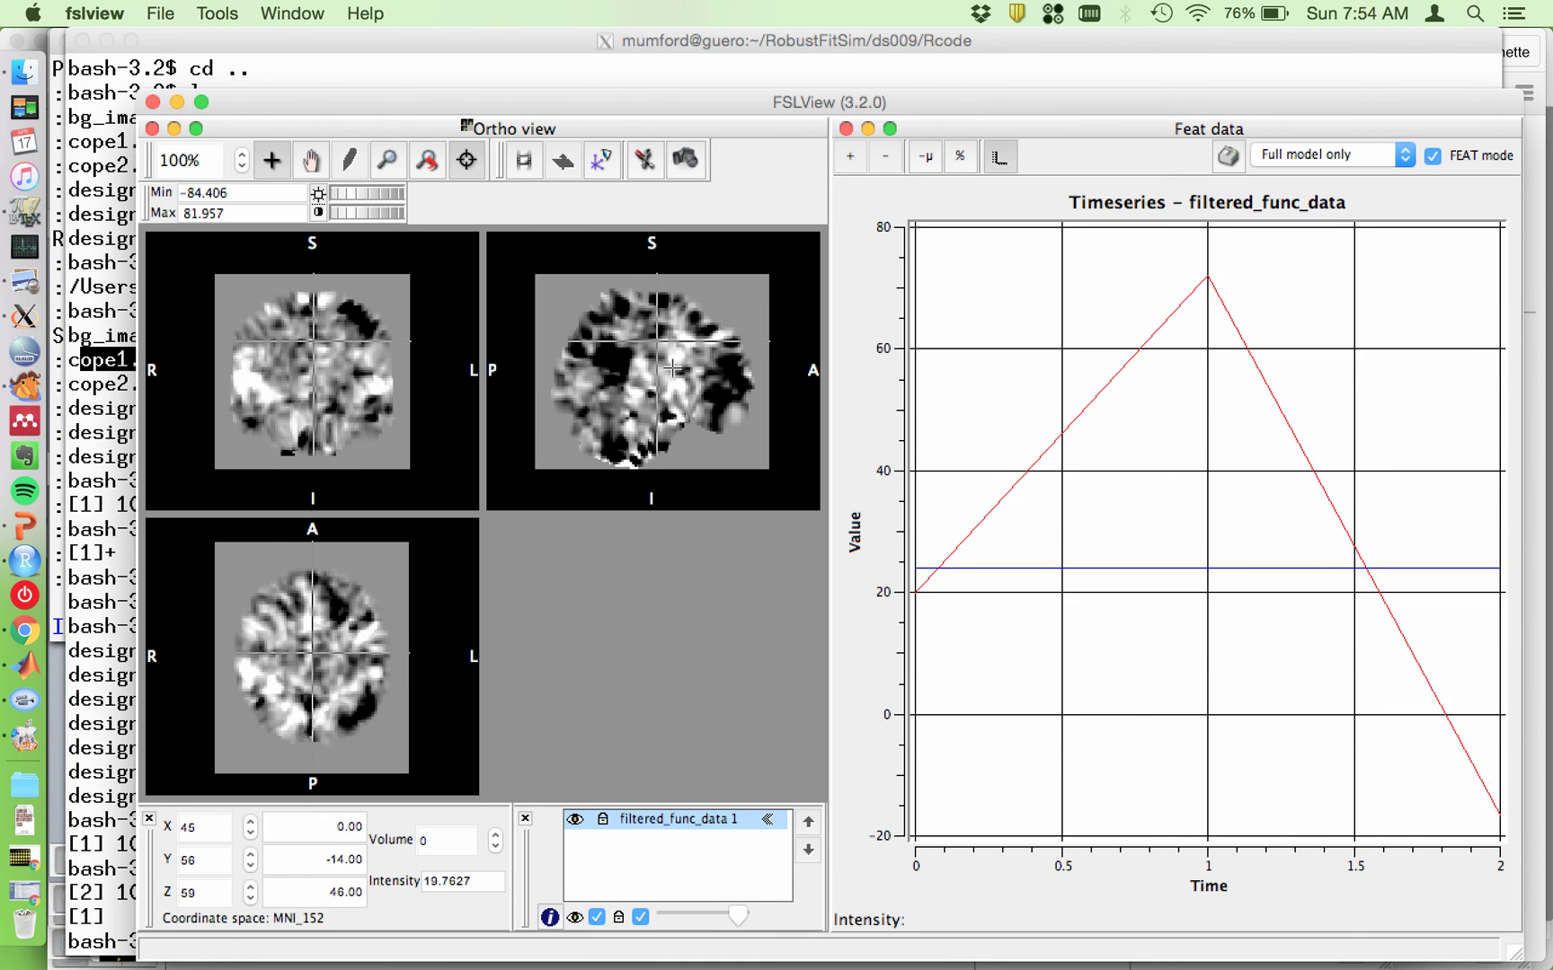
left_click(680, 382)
left_click(497, 835)
left_click(496, 834)
left_click(496, 848)
left_click(495, 848)
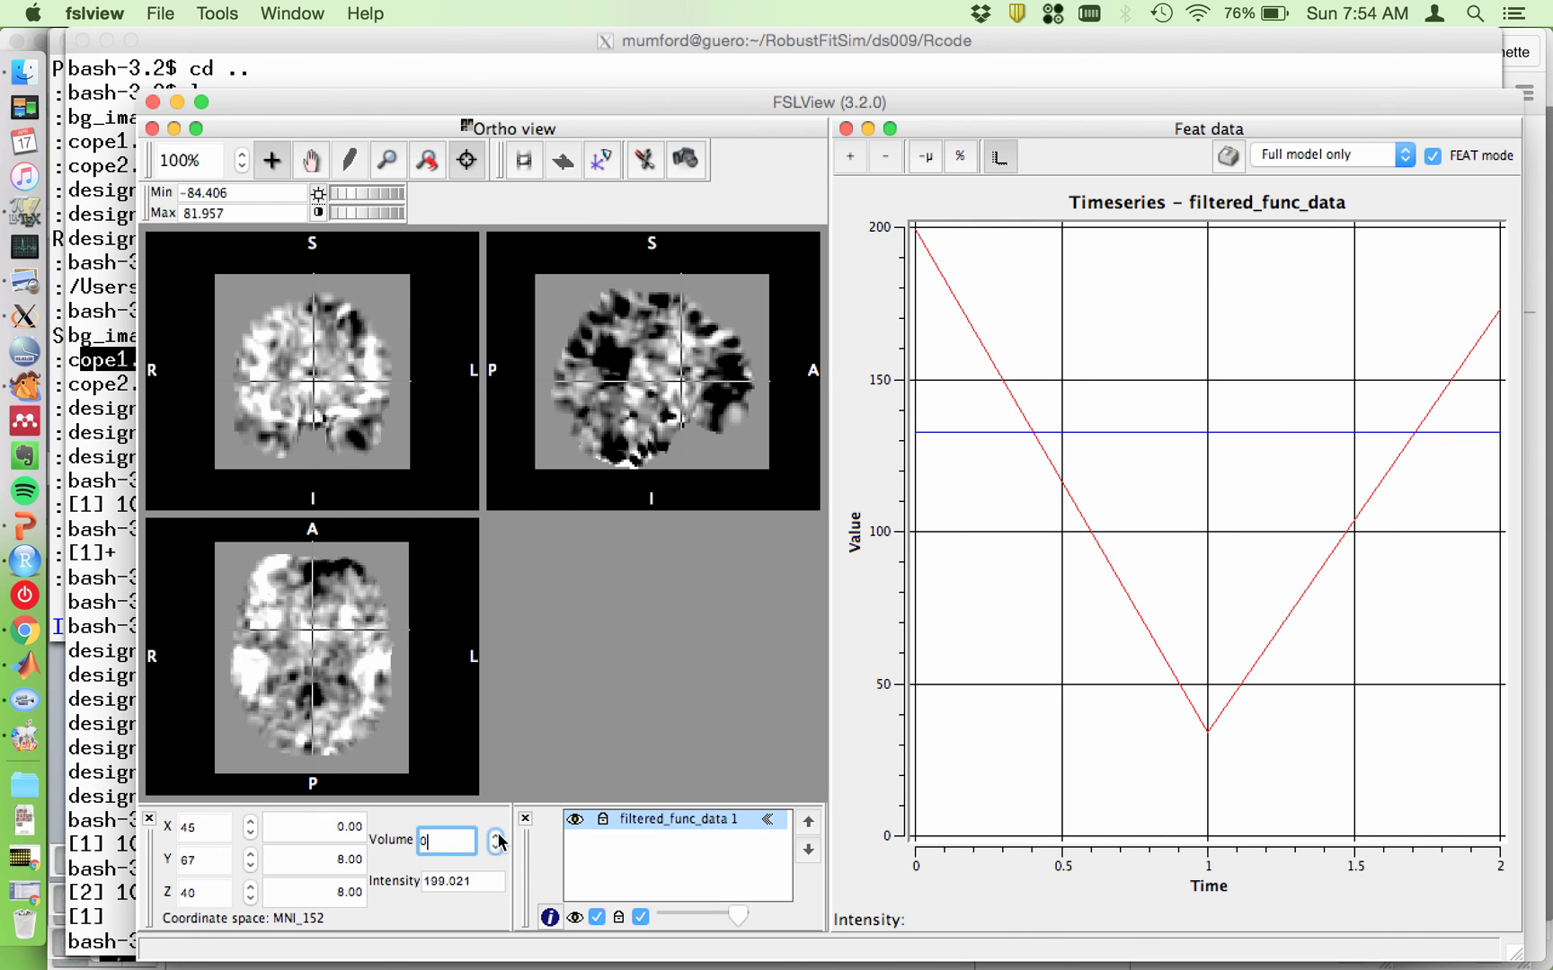
left_click(496, 835)
left_click(496, 835)
left_click(497, 849)
left_click(496, 848)
Step: Inspect the time series at further voxels in the coronal view of filtered_func_data, and close the viewer
left_click(303, 354)
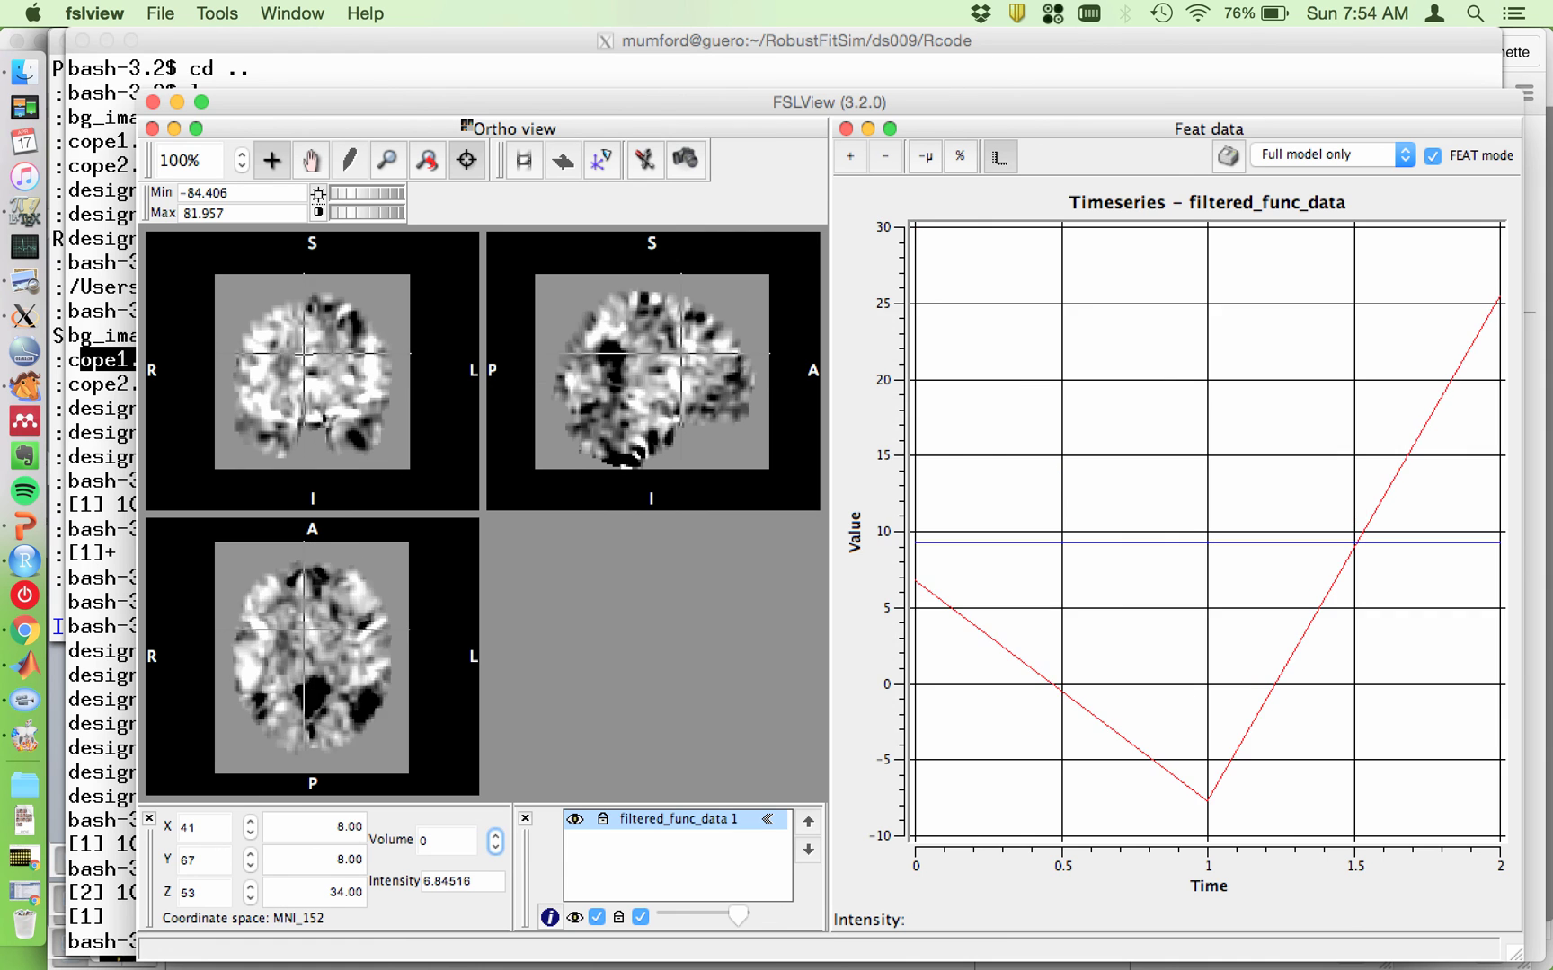
left_click(312, 326)
left_click_drag(313, 325, 314, 398)
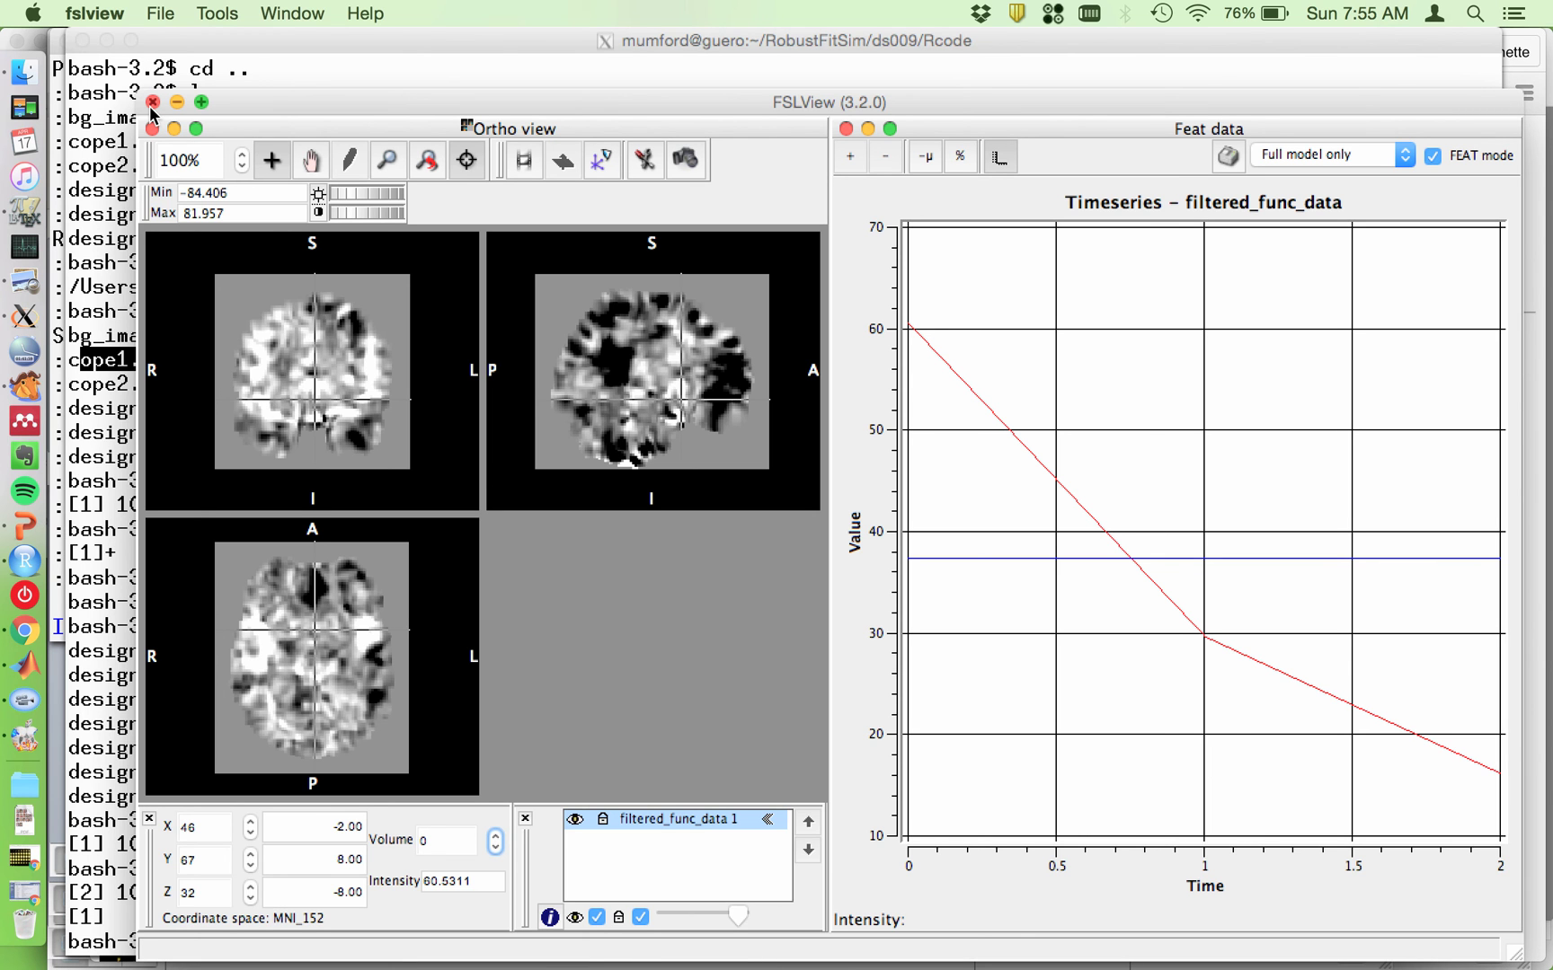
left_click(152, 103)
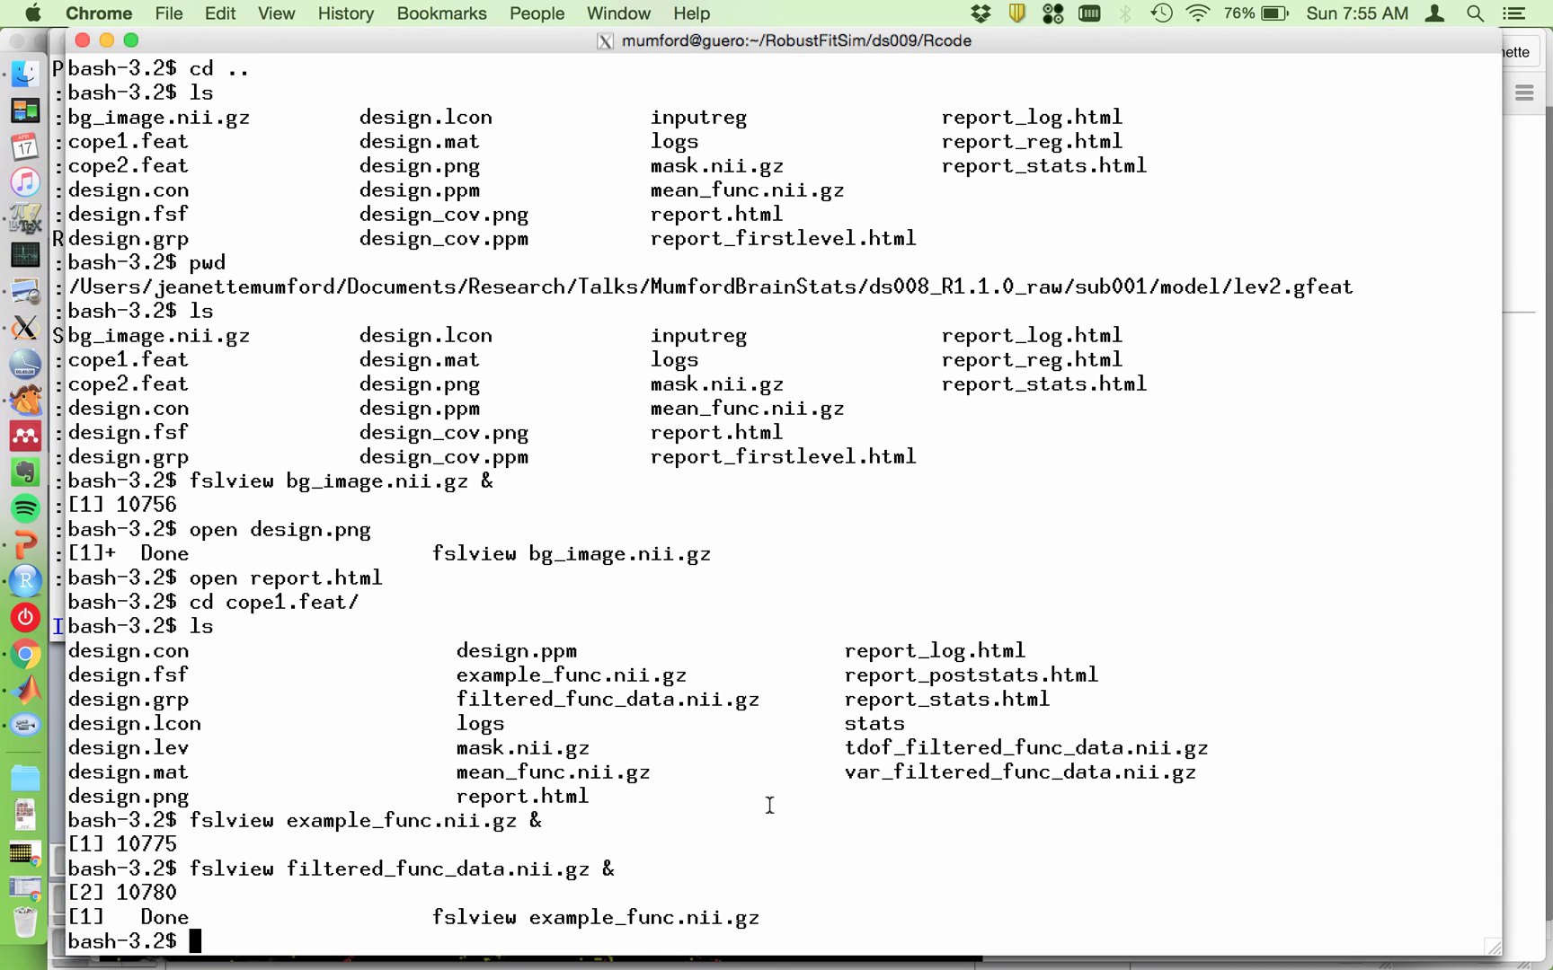
Step: Change into the stats directory of cope1.feat and list its files
double_click(568, 748)
double_click(594, 772)
left_click(876, 724)
double_click(876, 725)
type("cd stat")
key("Tab")
key("Return")
type("ls")
key("Return")
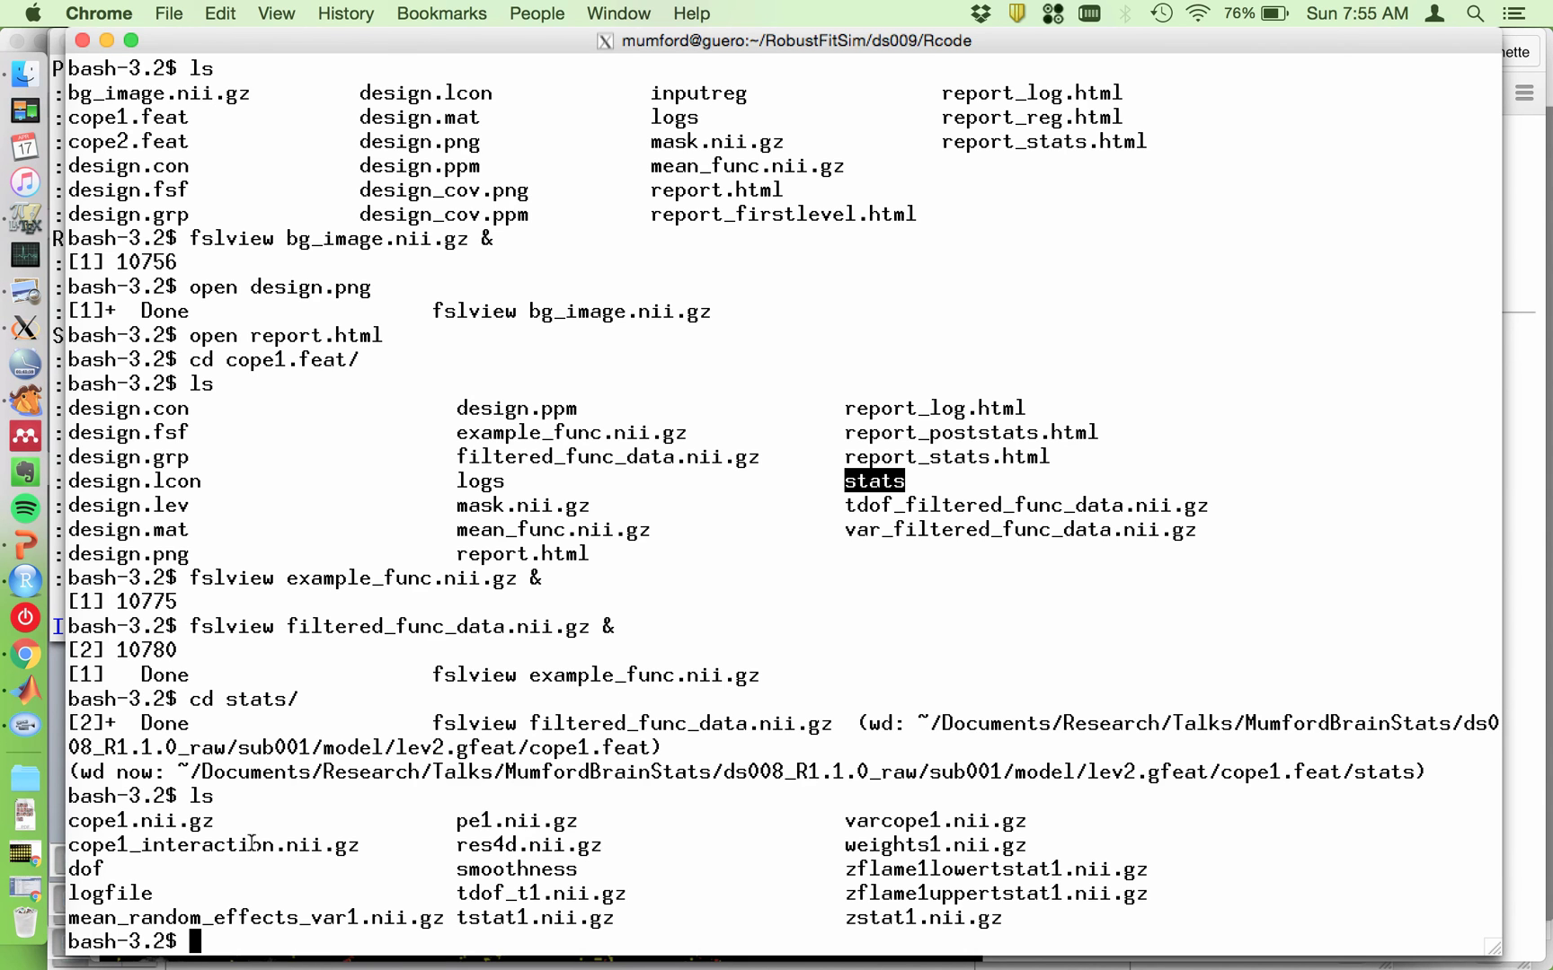
Step: View cope1_interaction.nii.gz in FSLView as a background process, and close the viewer
type("fslview")
key("BackSpace")
key("BackSpace")
key("BackSpace")
key("BackSpace")
key("BackSpace")
key("BackSpace")
type("slview ")
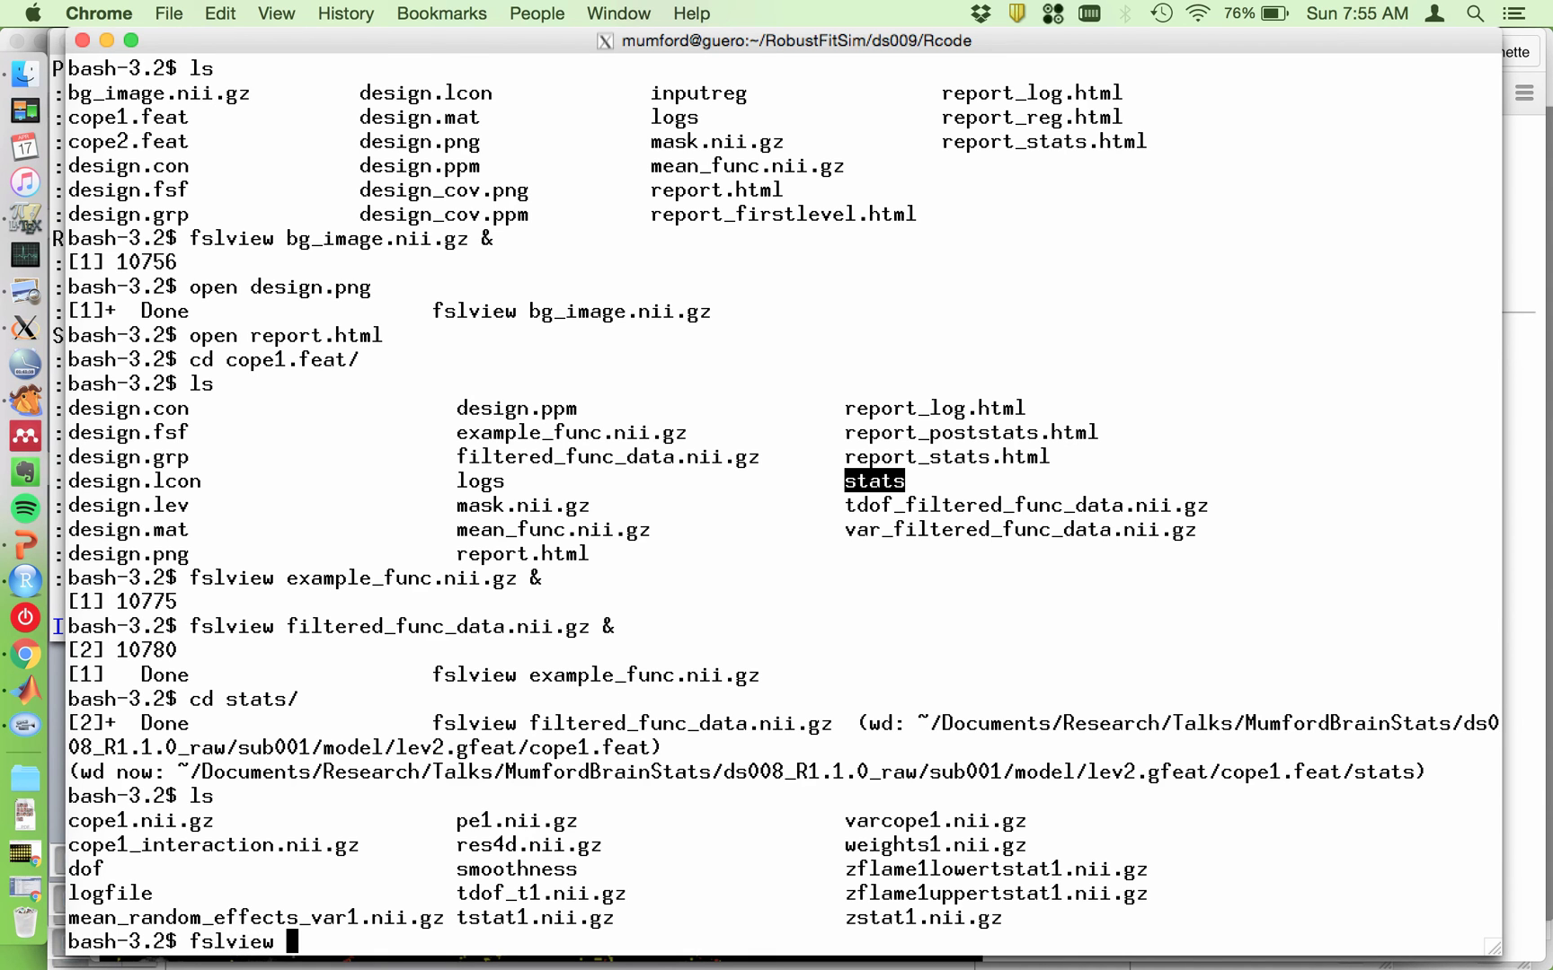
type("cope1_in")
key("Tab")
type("&")
key("Return")
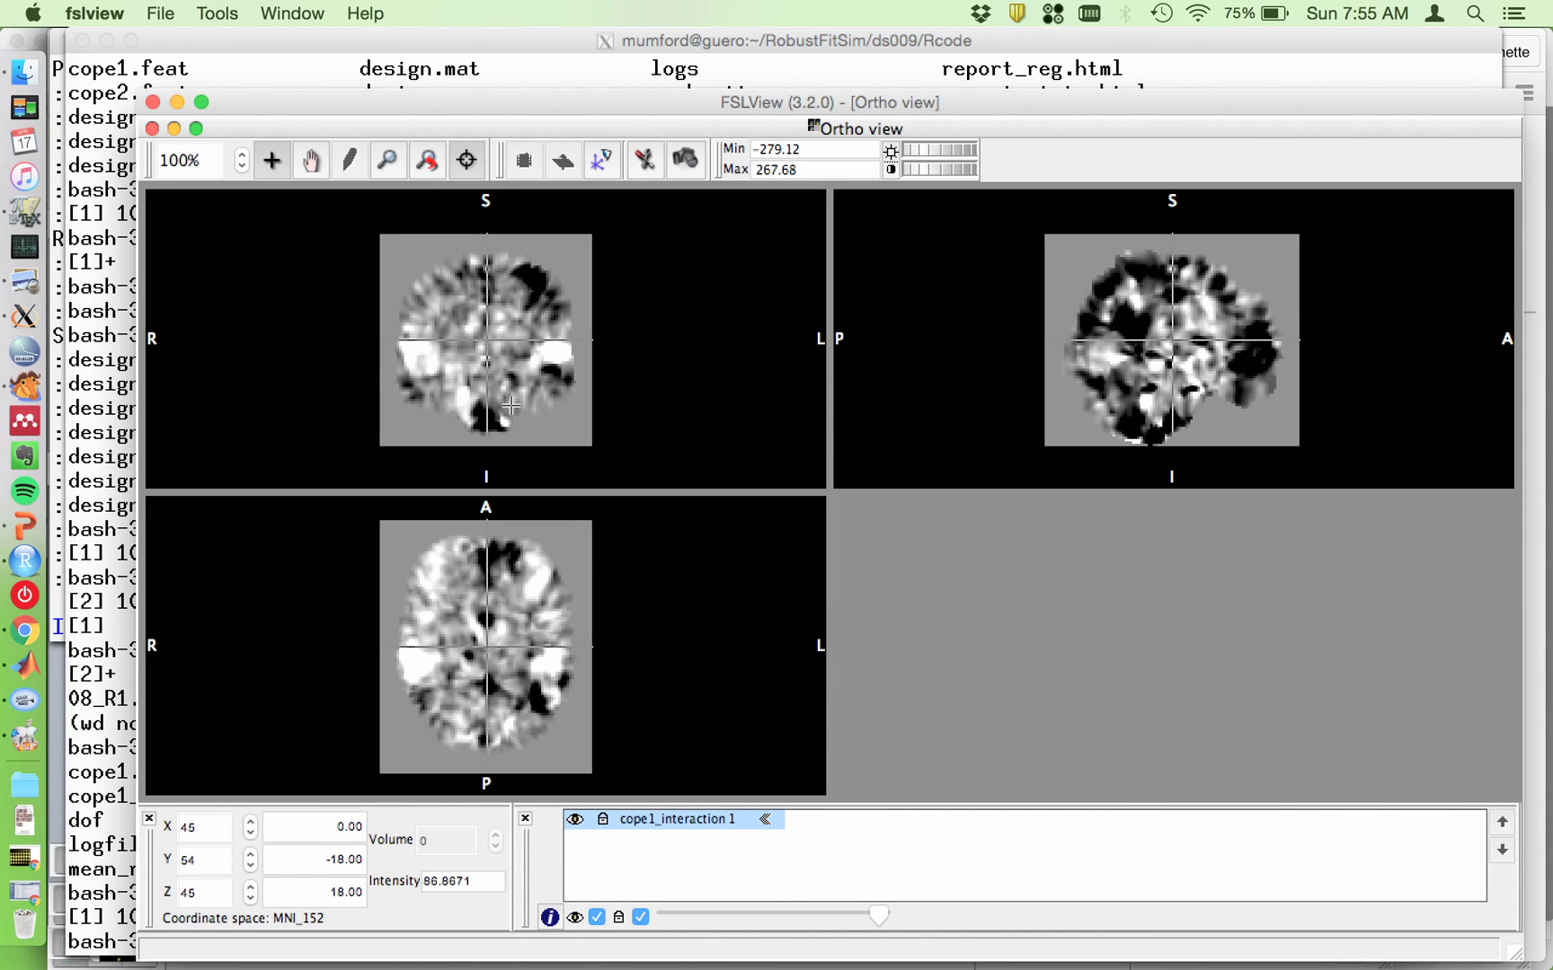
left_click(153, 102)
Step: List the stats files in detail by reverse modification time with ls -lrt, followed by a plain listing
left_click_drag(629, 603, 364, 589)
type("ls -lrt")
key("Return")
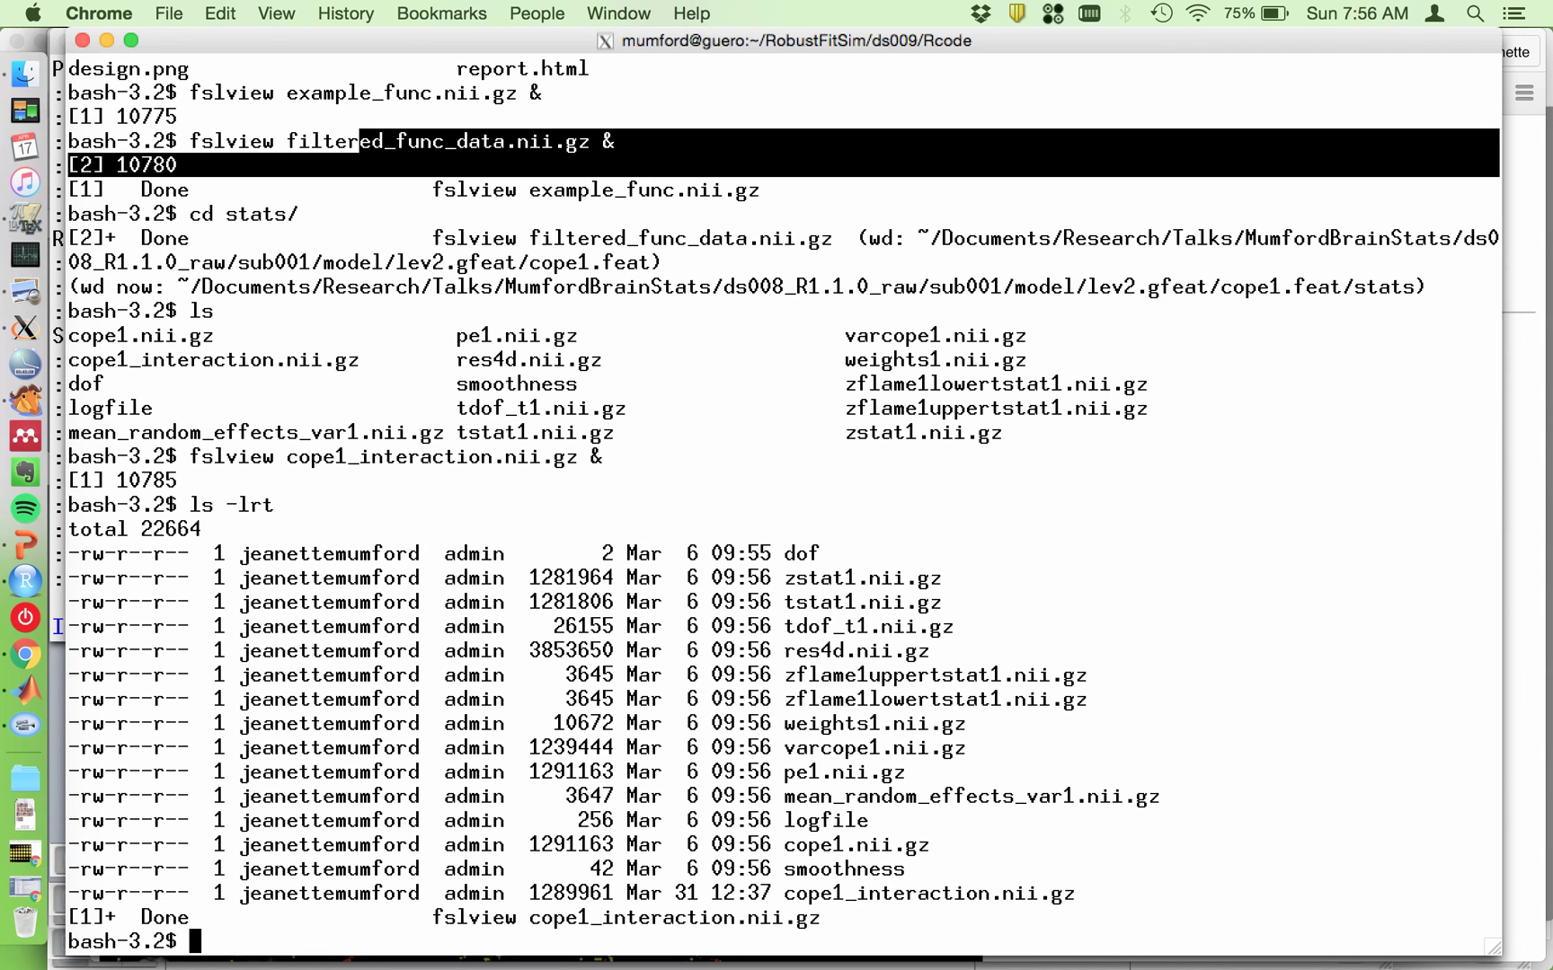
type("ls")
key("Return")
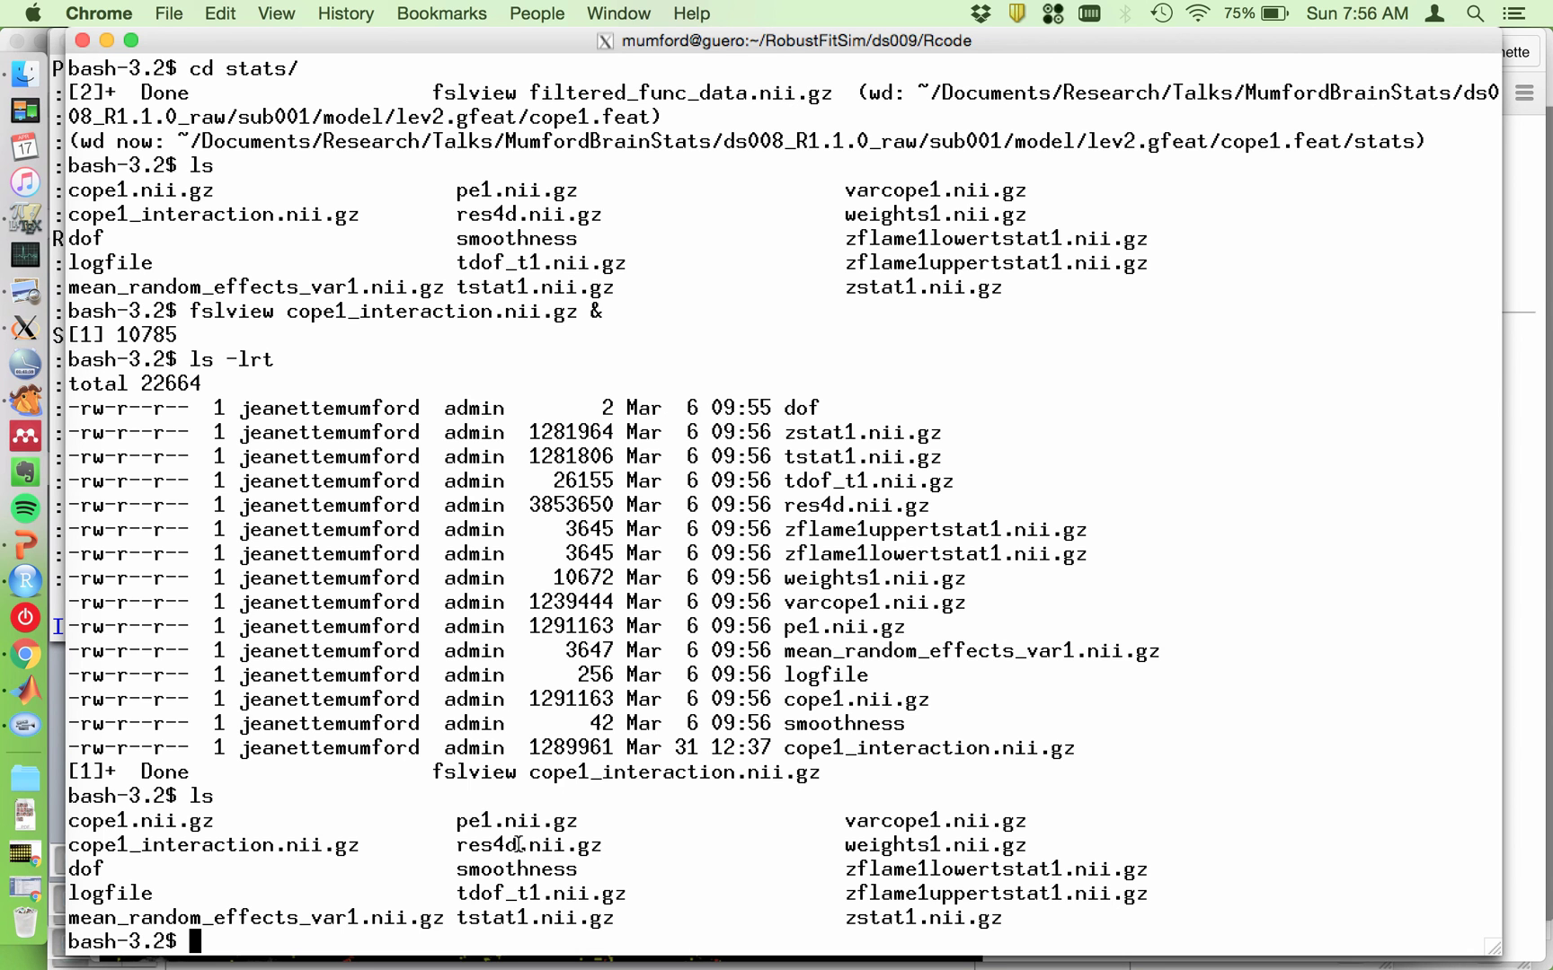
Step: Switch to the 5_QA_check_mask_overlap.py script in Aquamacs, enlarge its text to 160%, and highlight the masksum_overlay.png and maskunique_overlay.png names
left_click(27, 408)
left_click(582, 557)
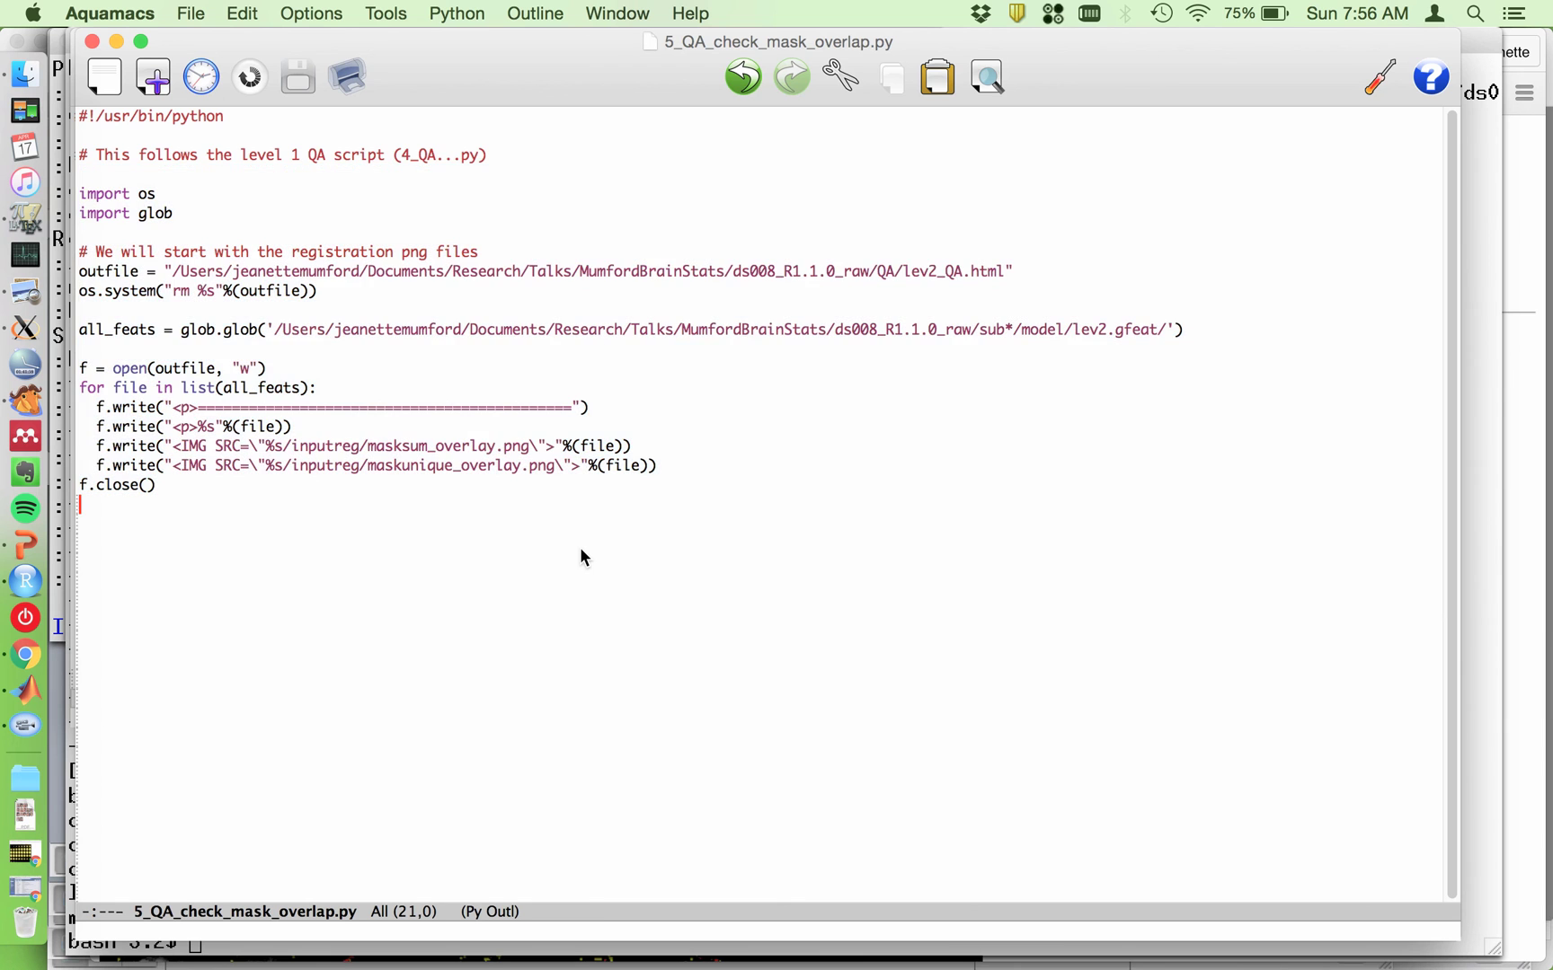
key("super+equal")
key("super+equal")
key("super+equal")
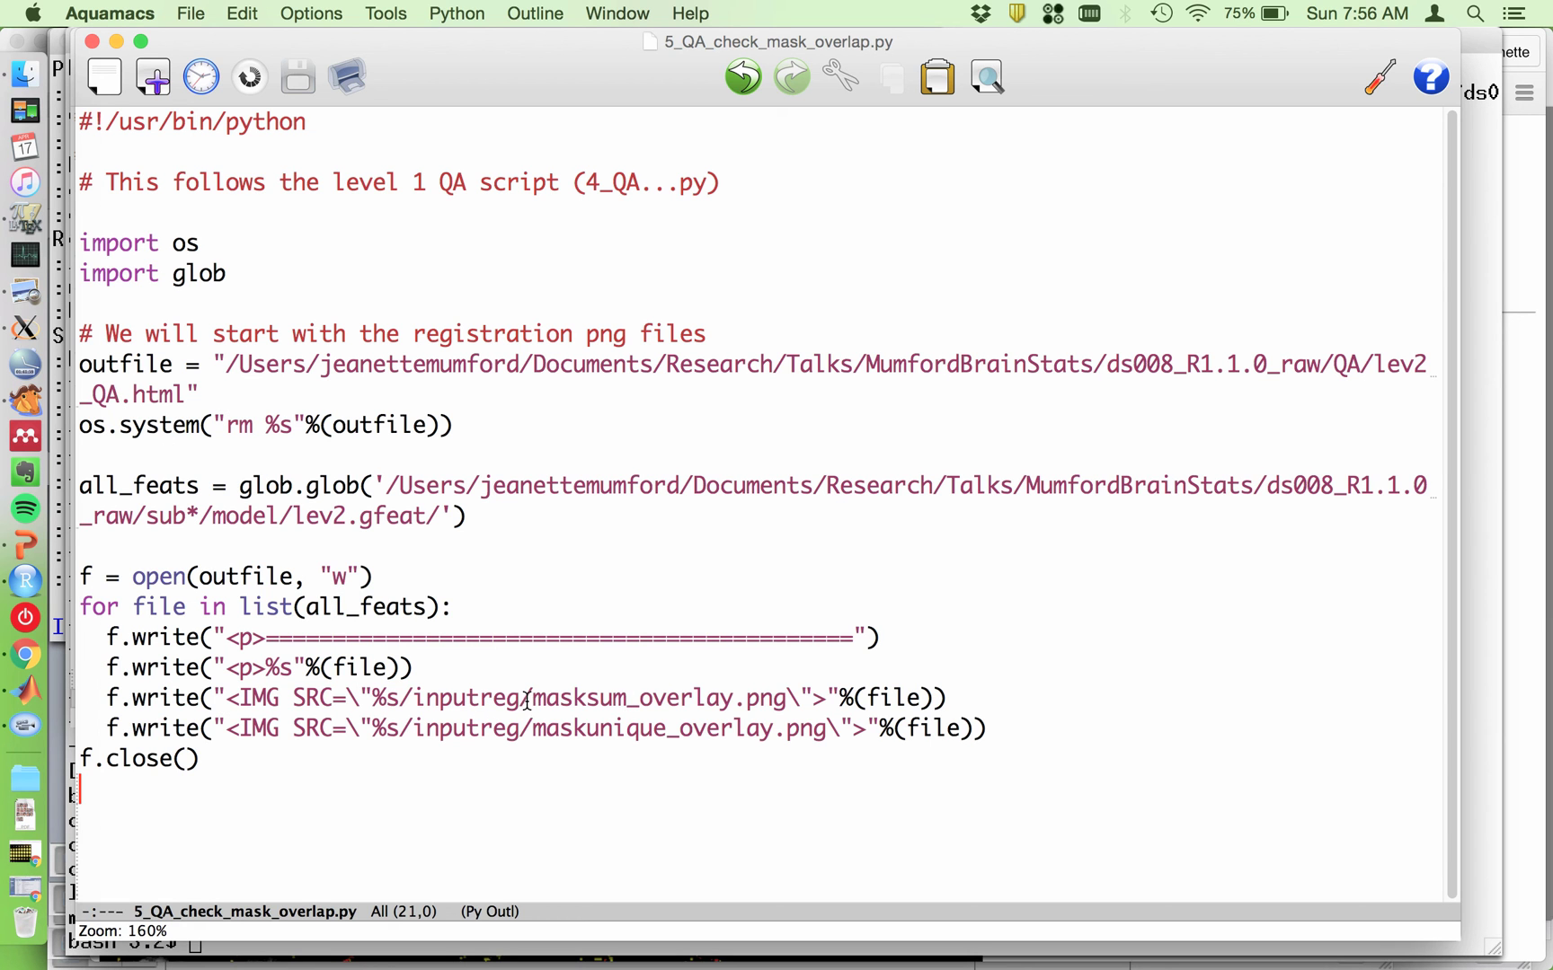
left_click_drag(519, 699, 789, 699)
left_click_drag(532, 728, 833, 728)
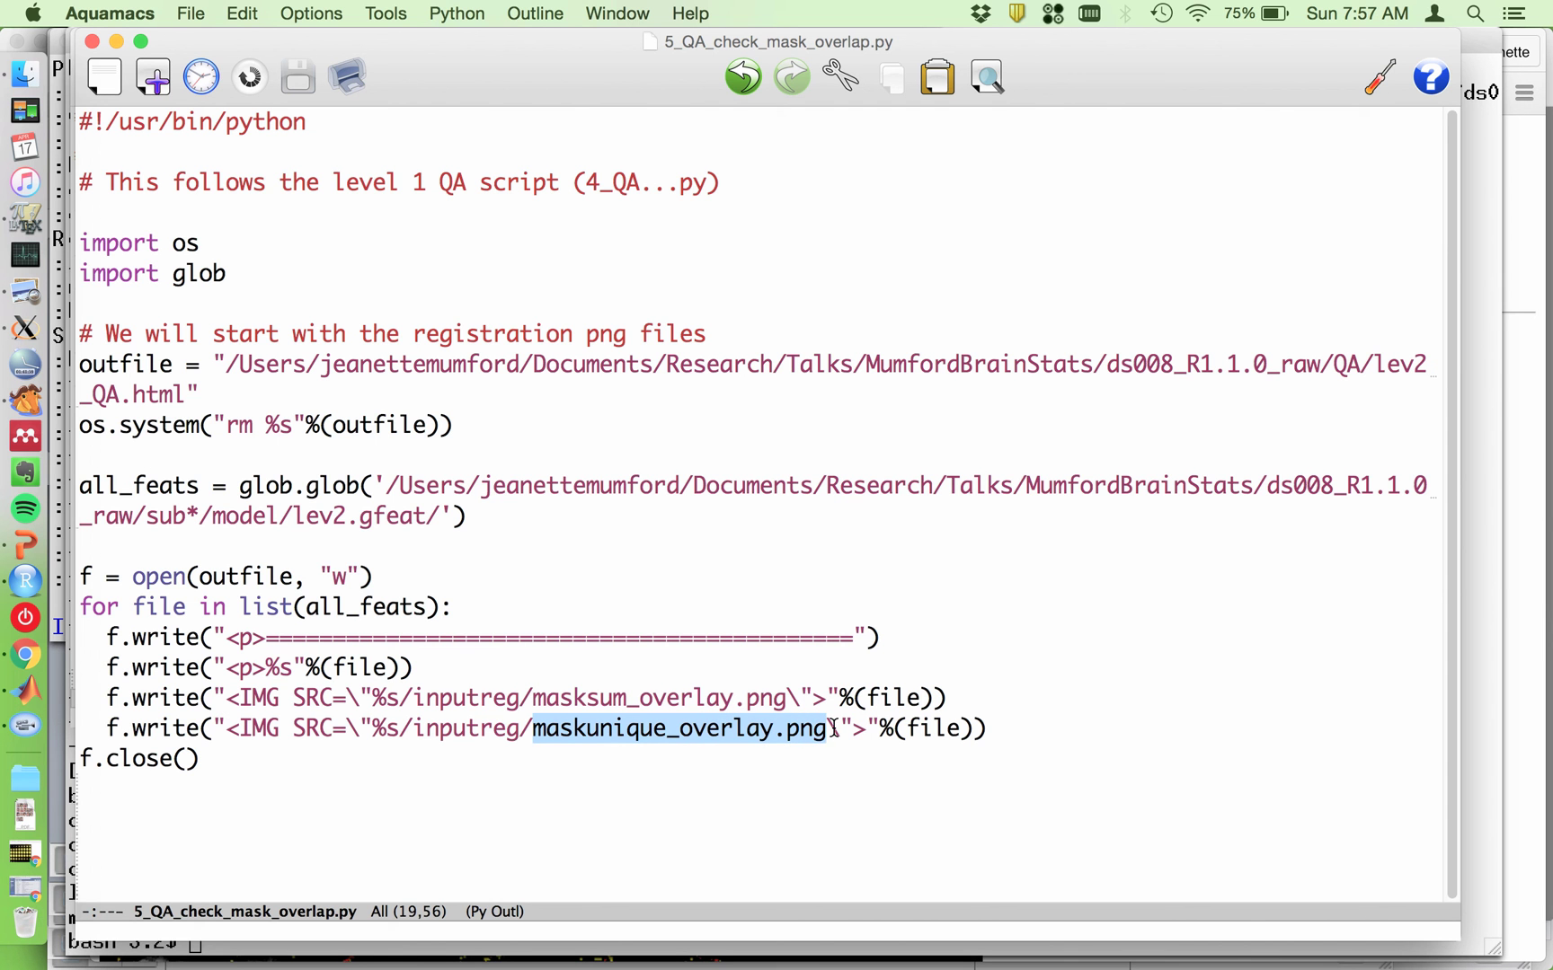
Step: Switch to the lev2_QA.html page in Chrome and examine the mask overlays of the subjects preceding sub004
key("super+Tab")
key("super+Tab")
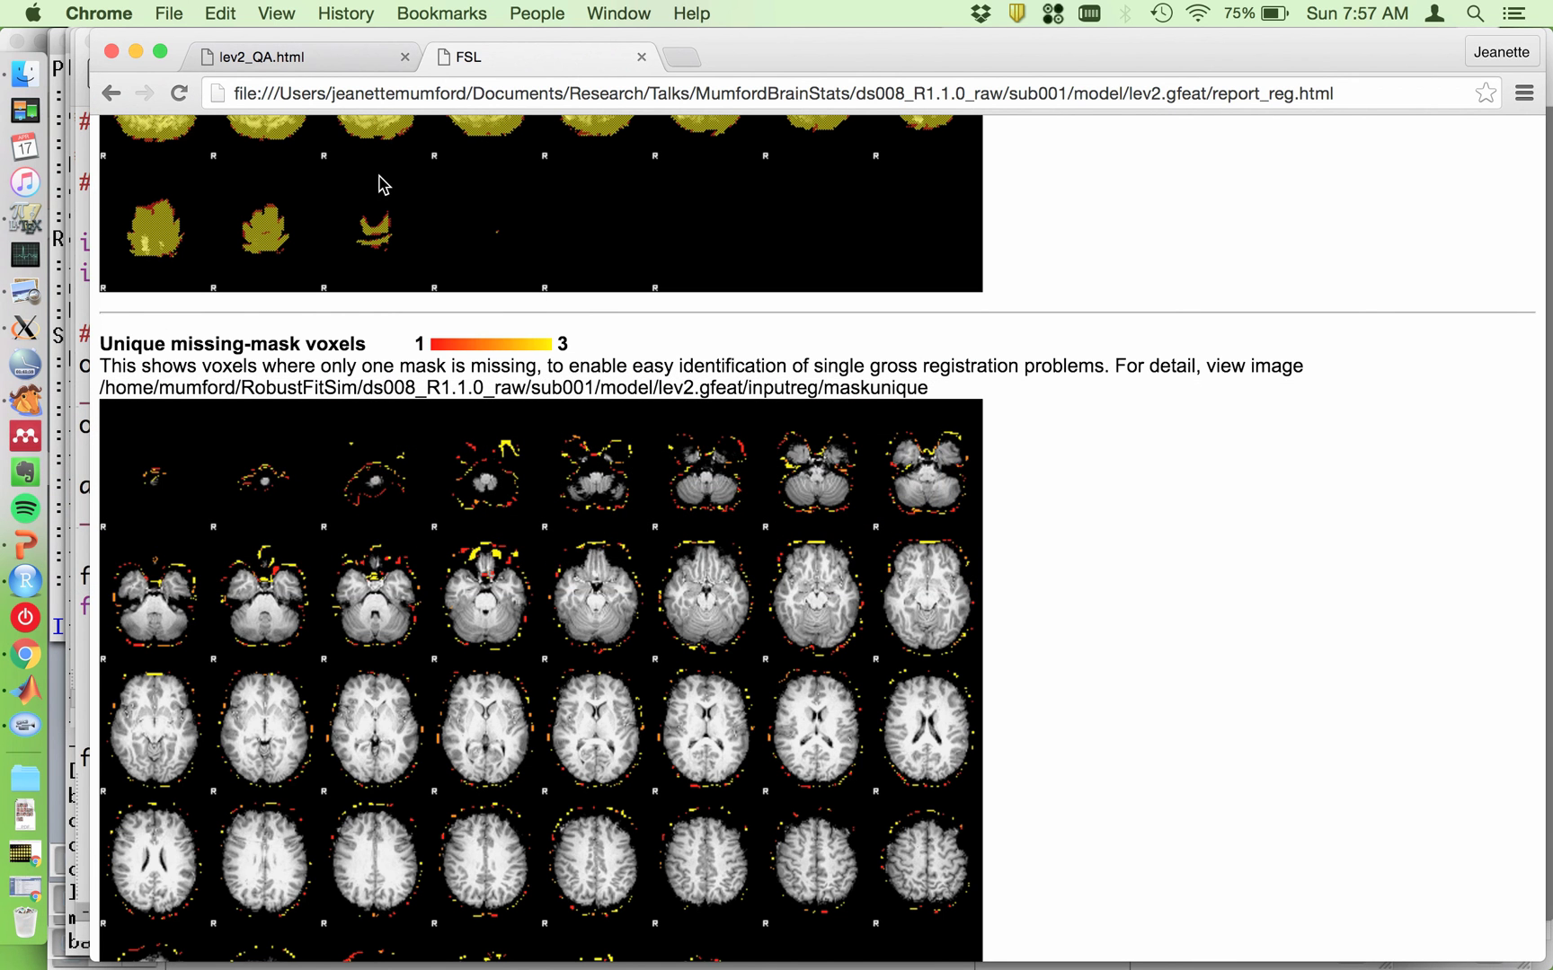
left_click(308, 64)
scroll(879, 509, "up", 3)
scroll(879, 509, "up", 10)
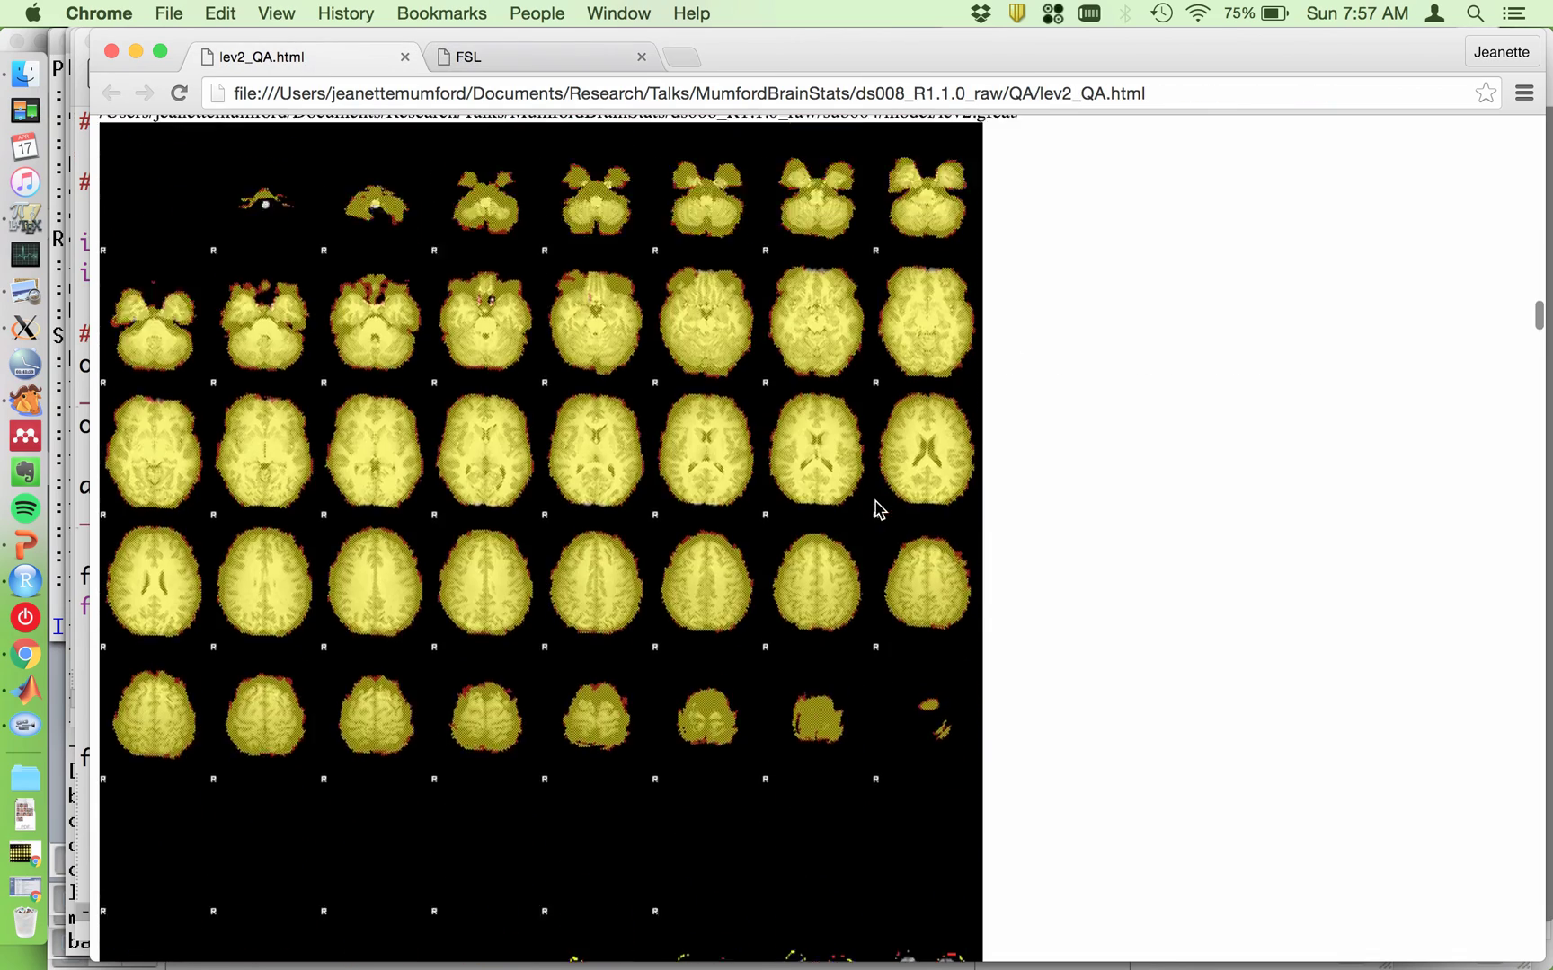
scroll(880, 509, "down", 15)
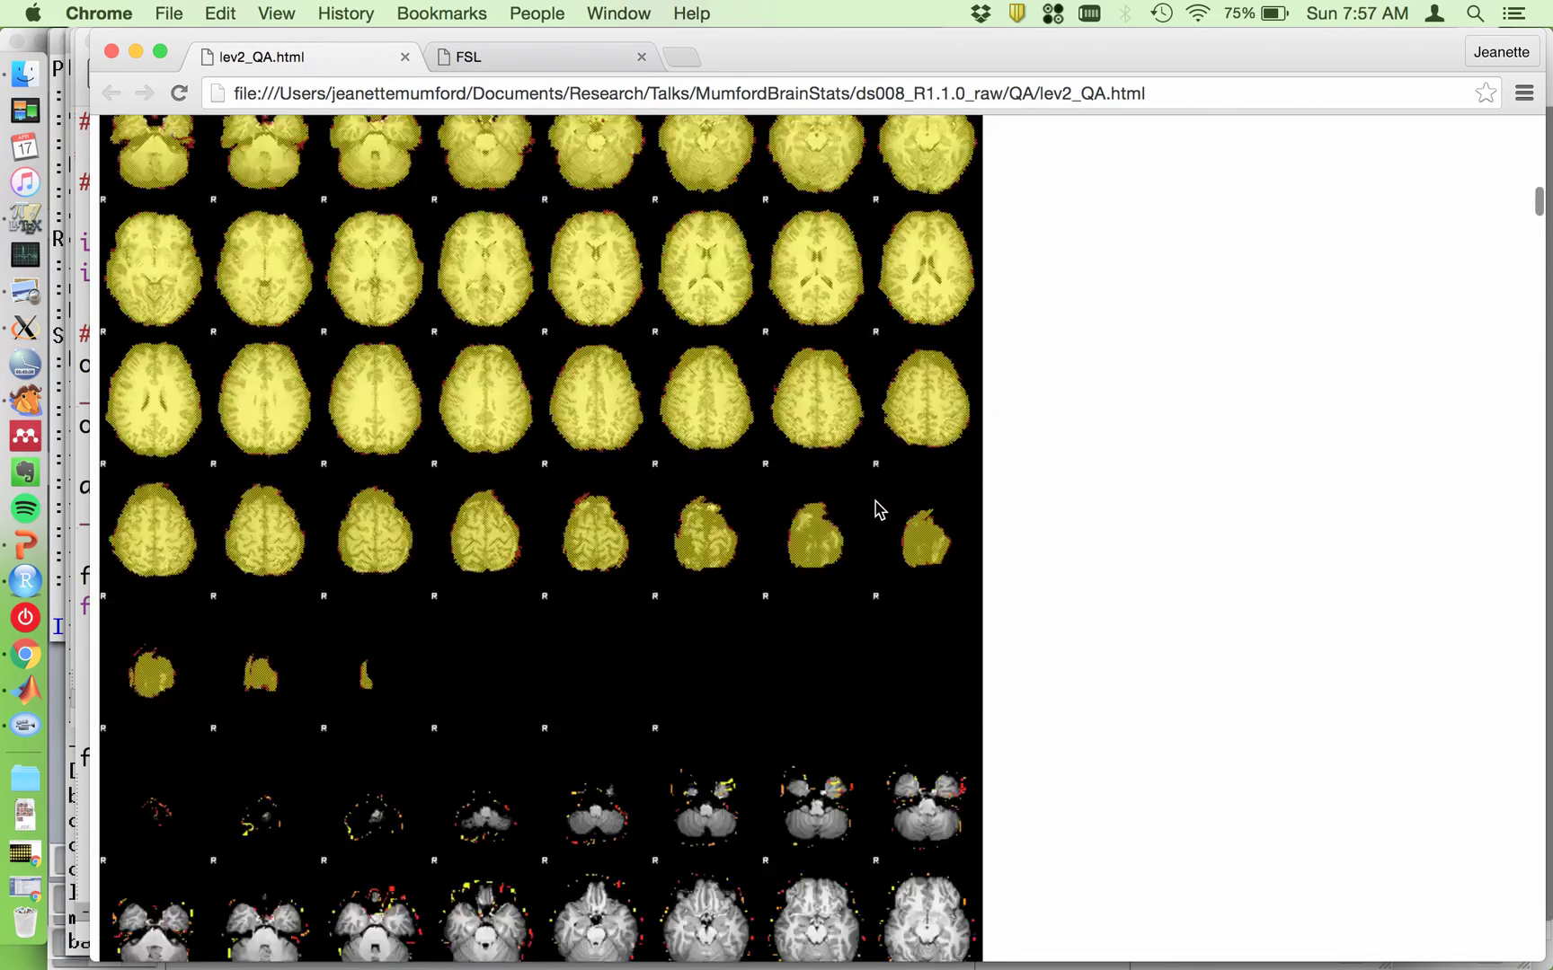
scroll(879, 510, "down", 9)
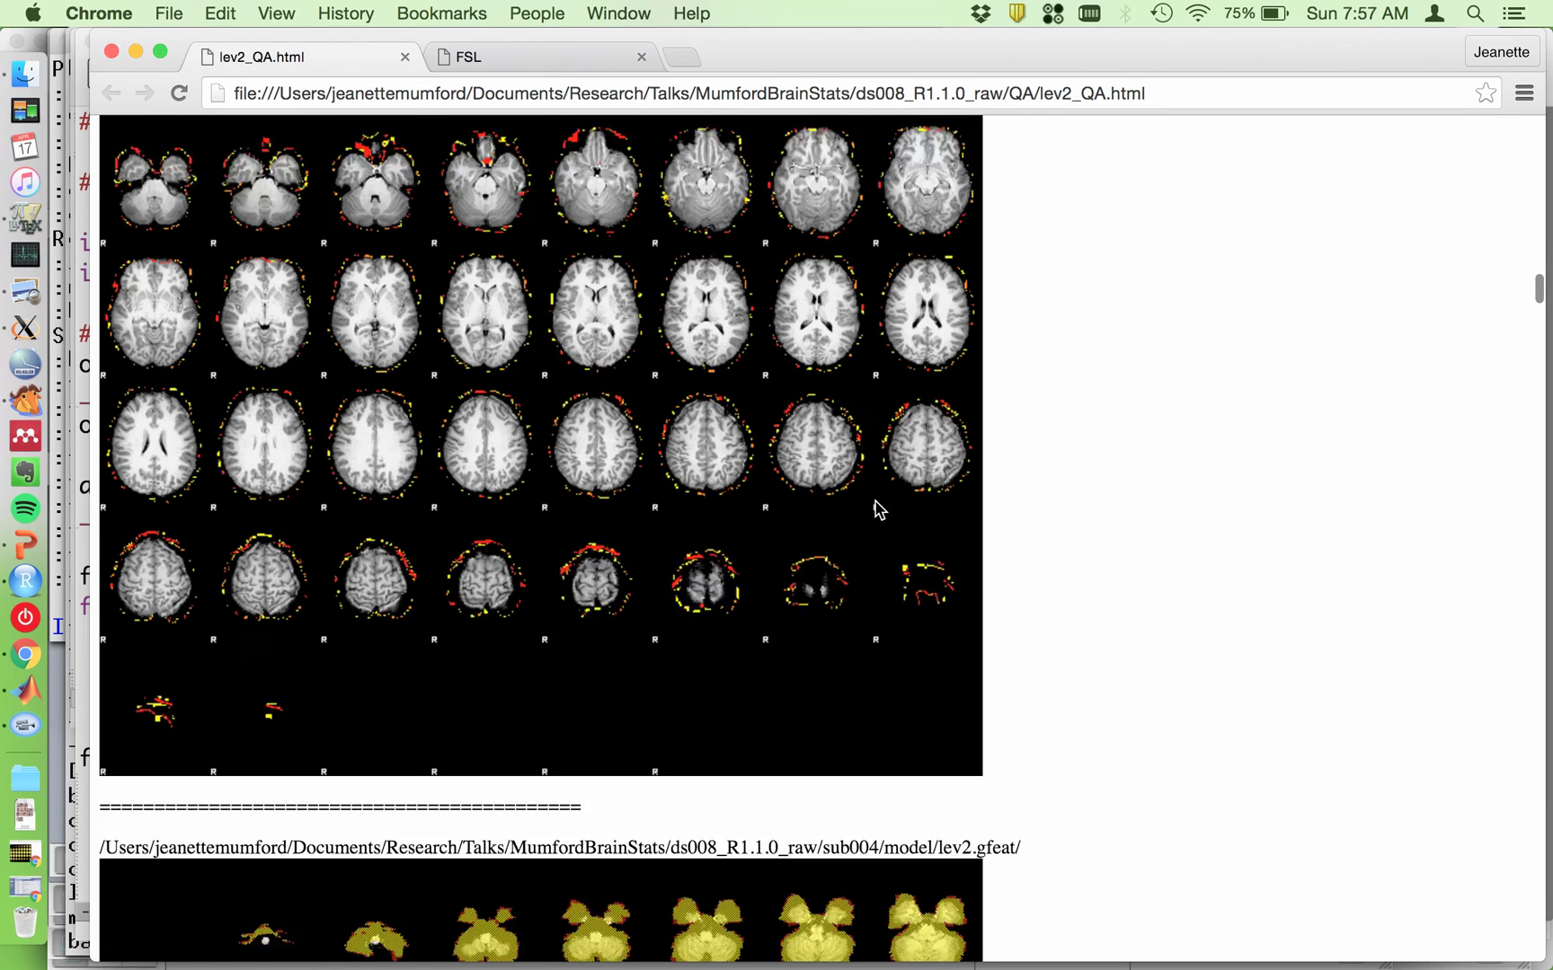
scroll(877, 509, "up", 5)
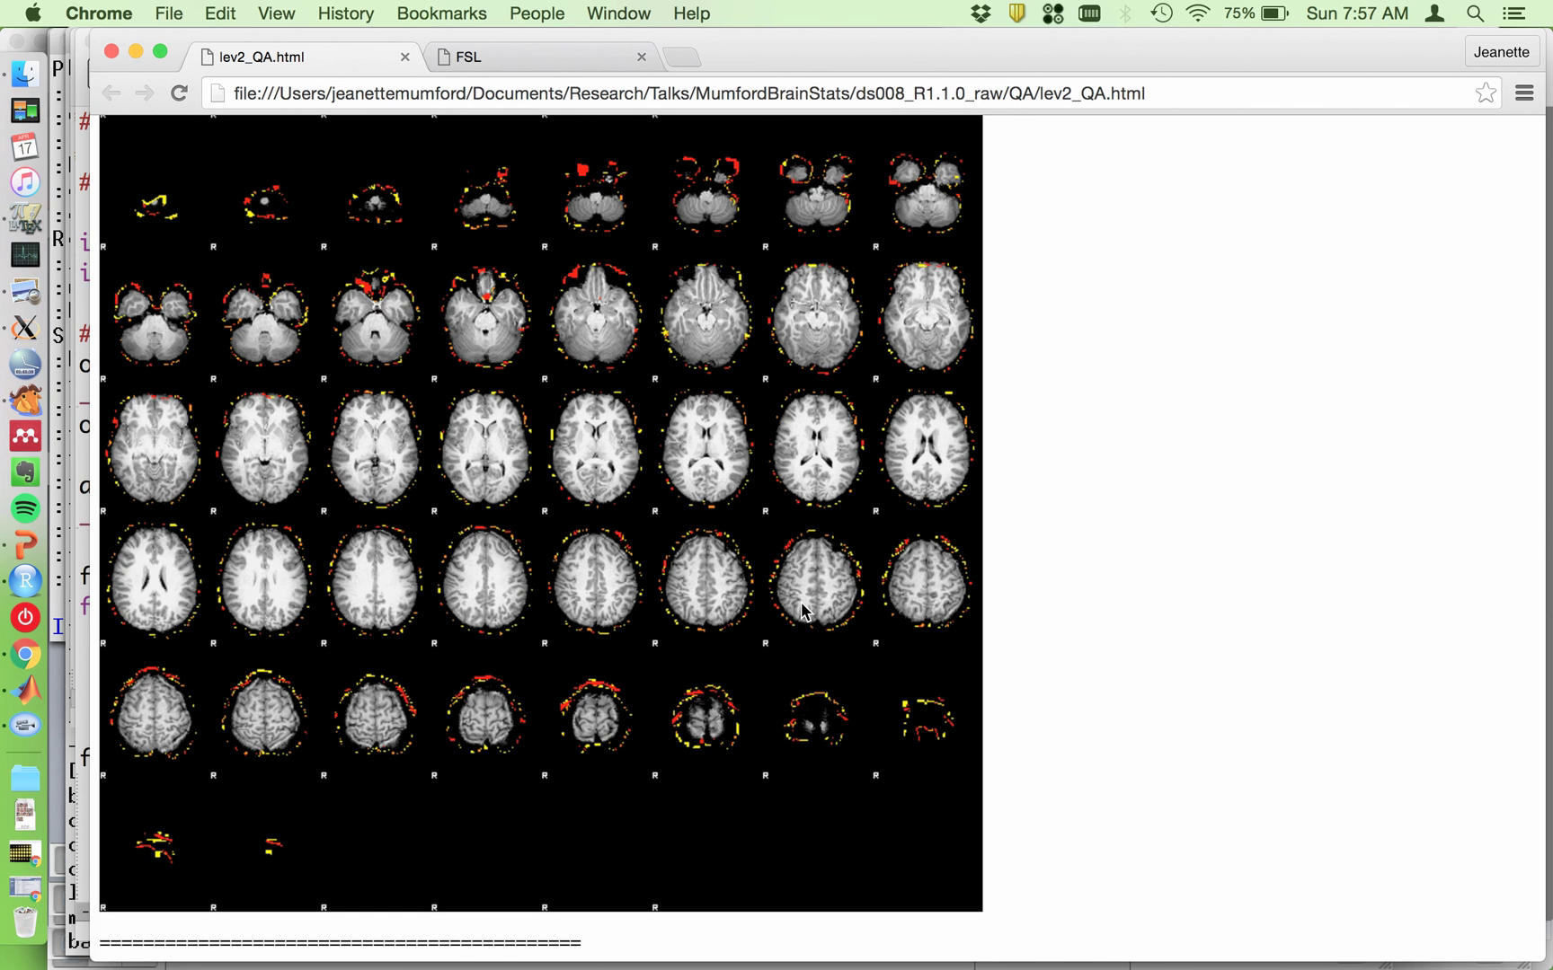
Step: Examine the mask-sum and missing-mask overlays of sub004 and sub005 on the QA page
scroll(803, 611, "down", 15)
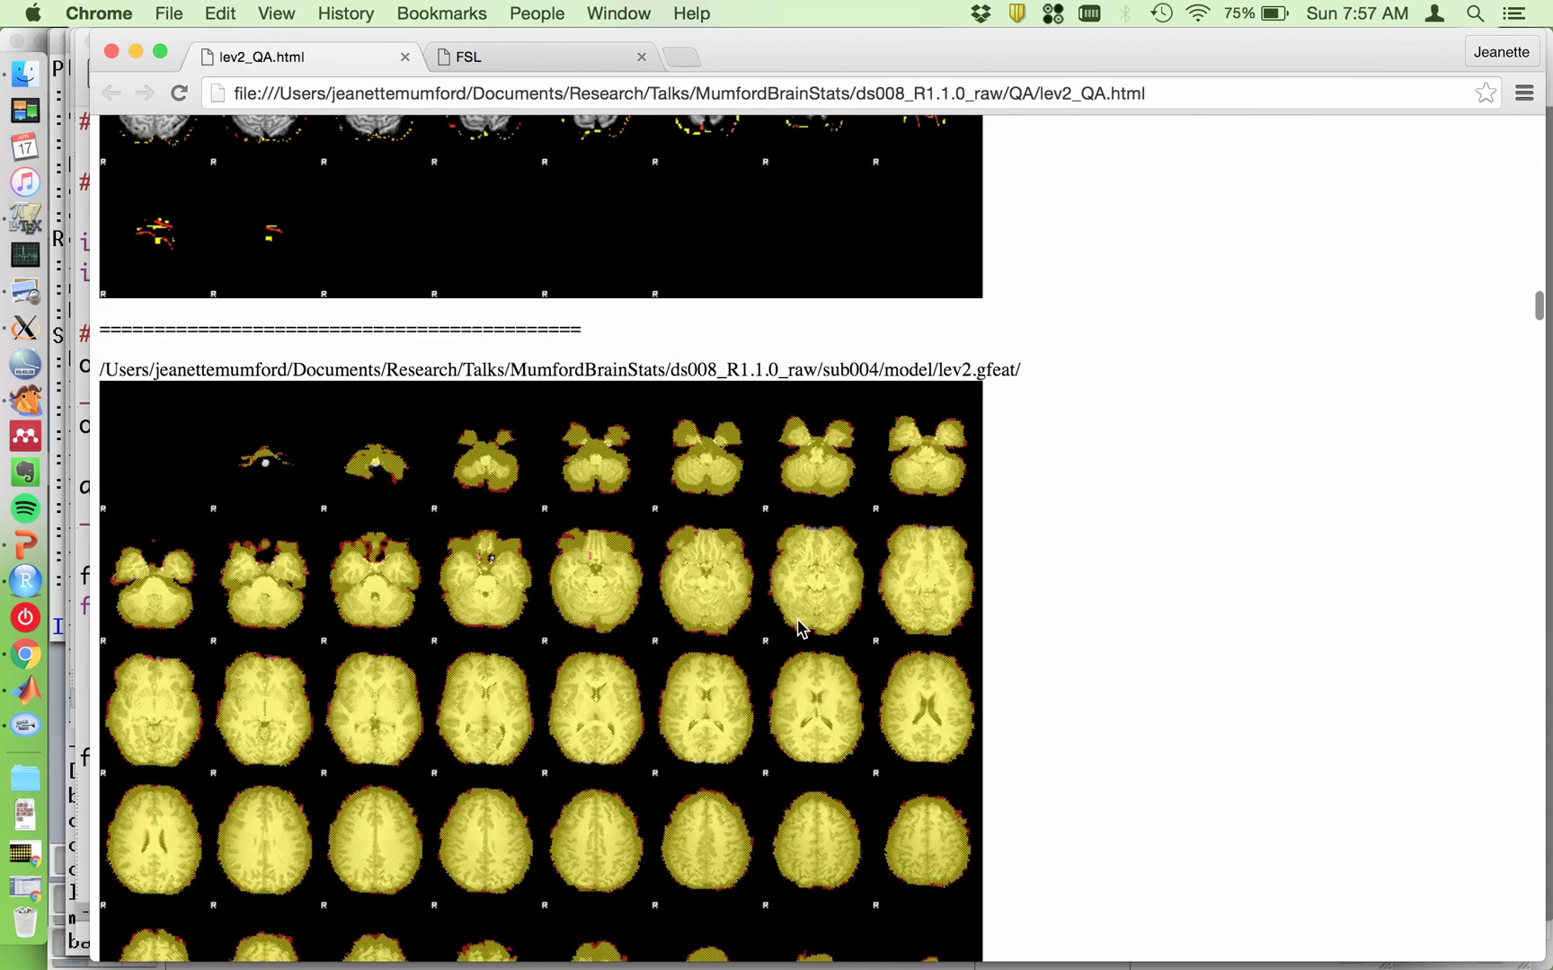
scroll(801, 629, "down", 5)
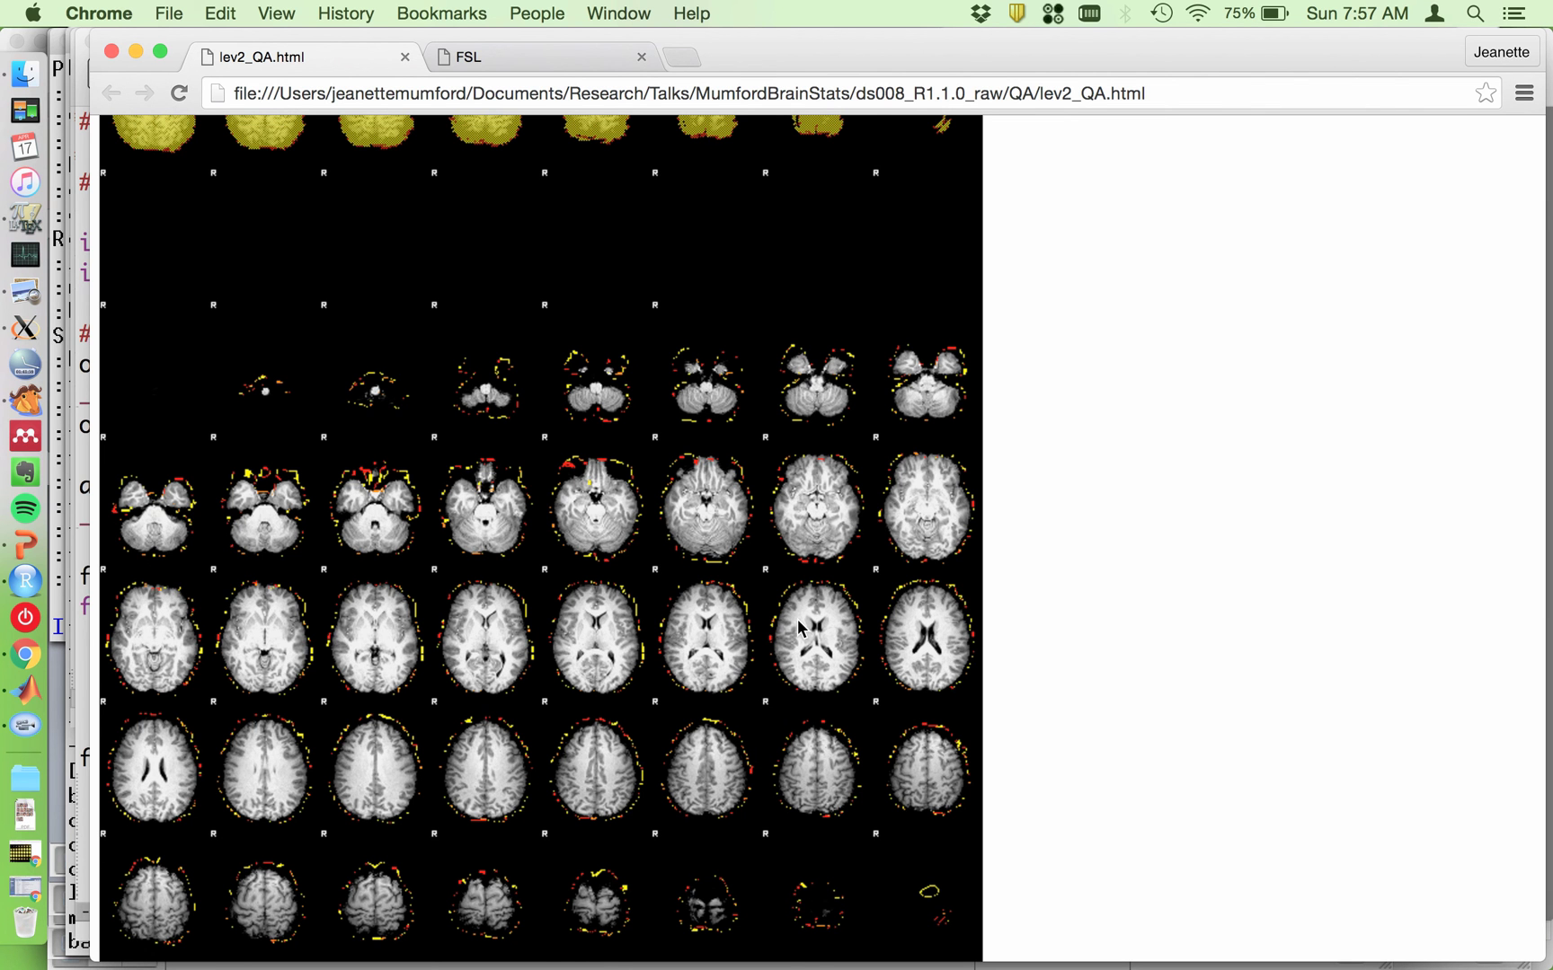
scroll(798, 620, "down", 10)
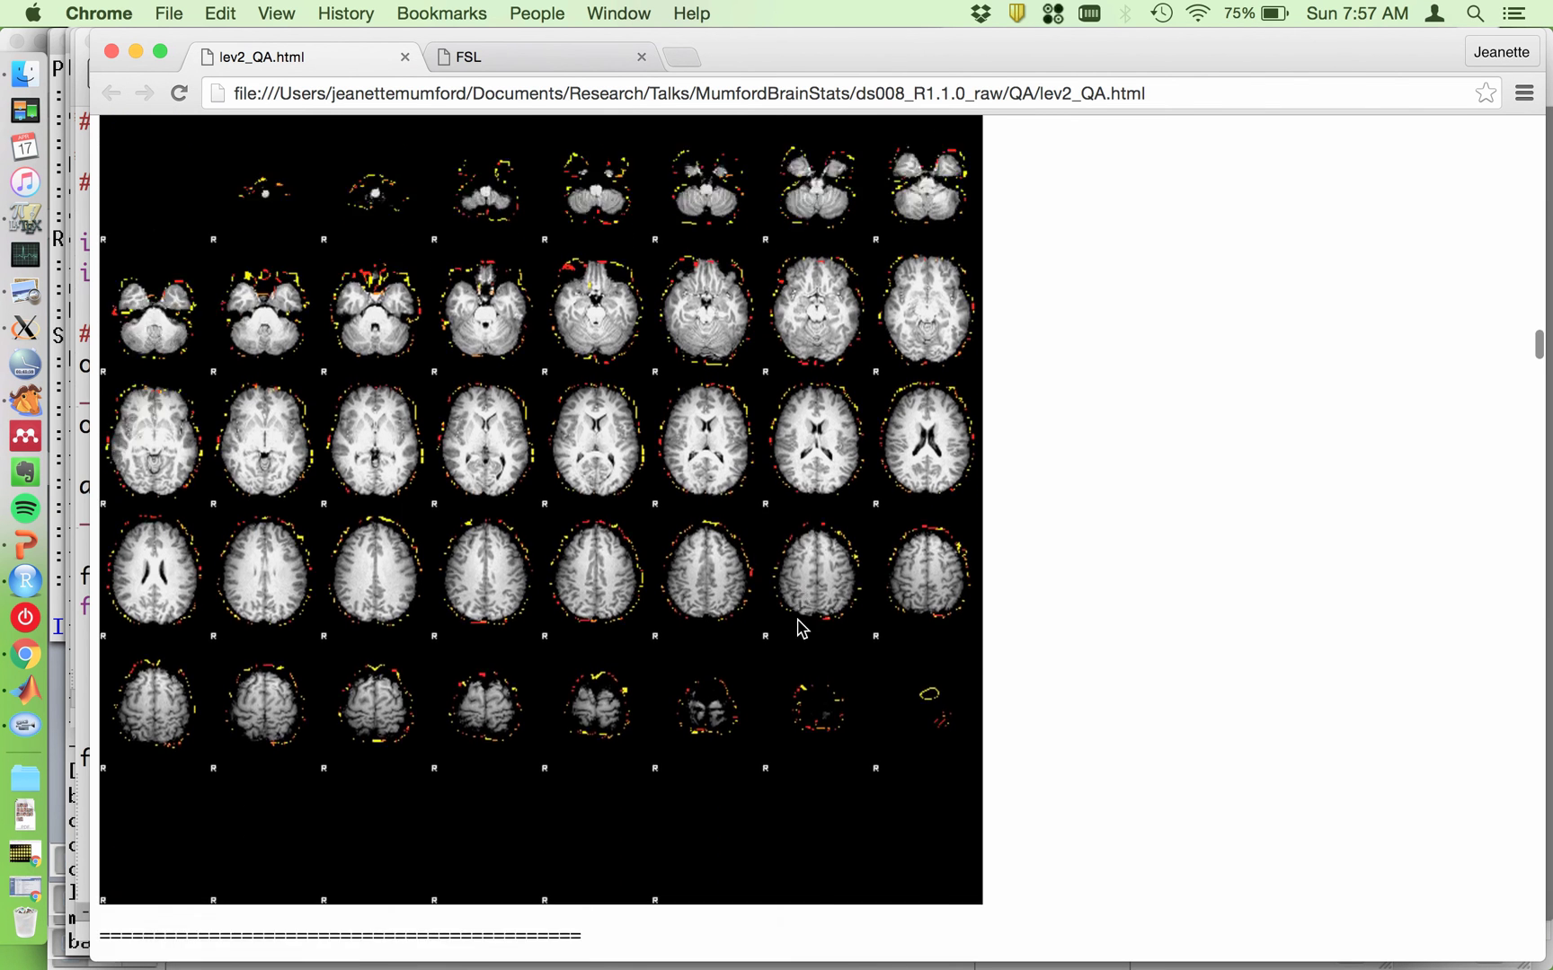
scroll(798, 627, "down", 2)
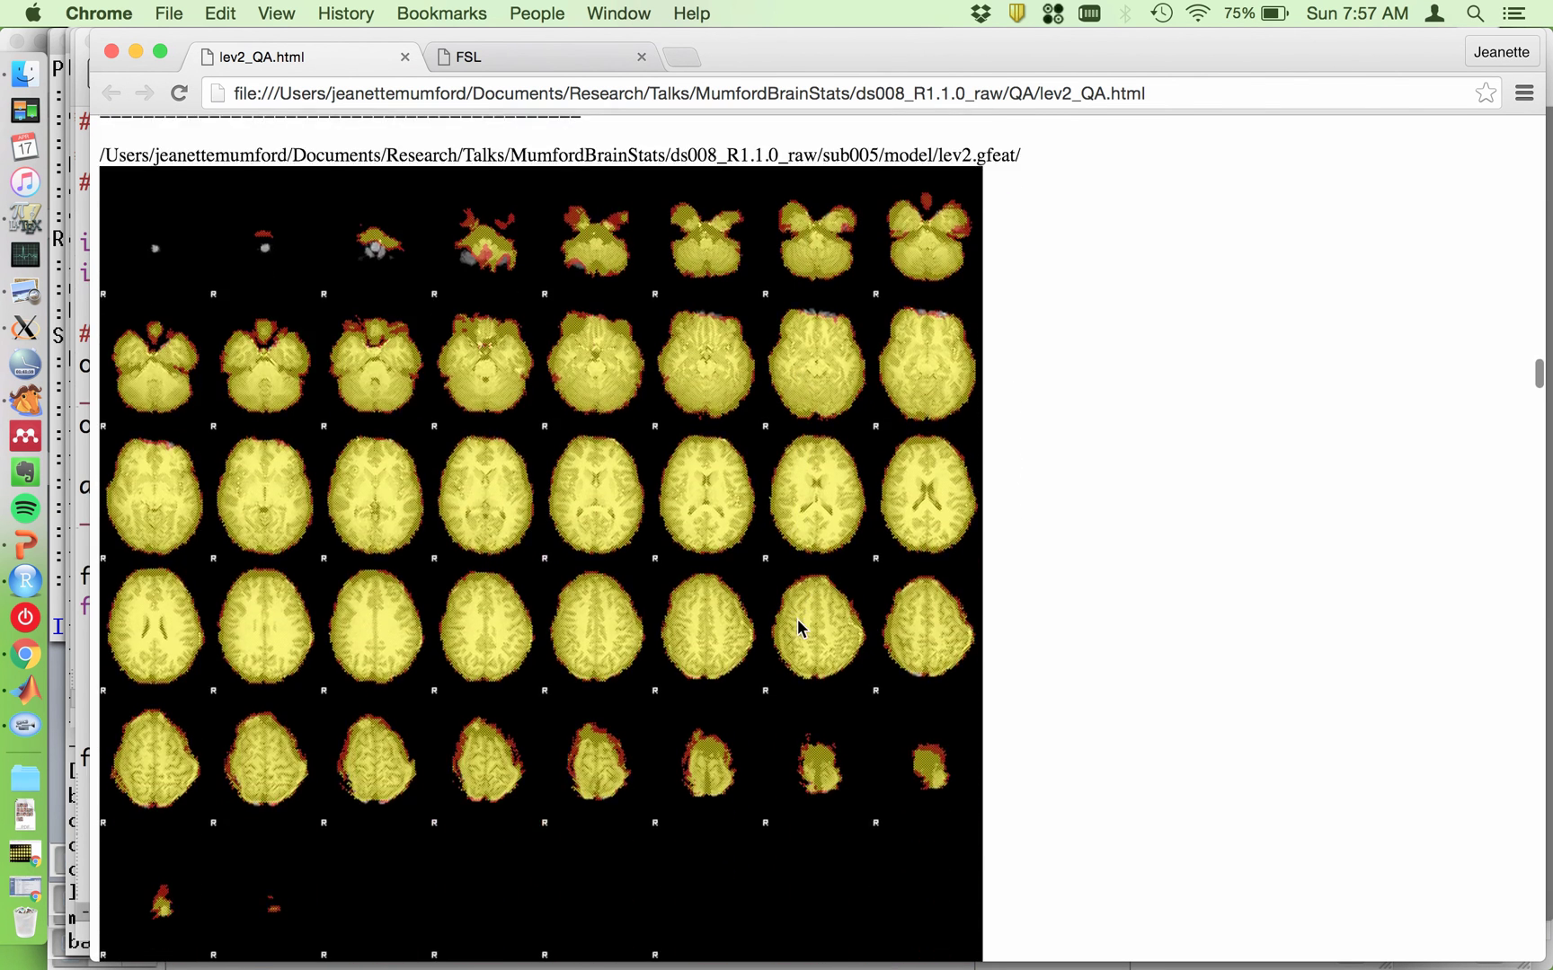
scroll(798, 626, "down", 9)
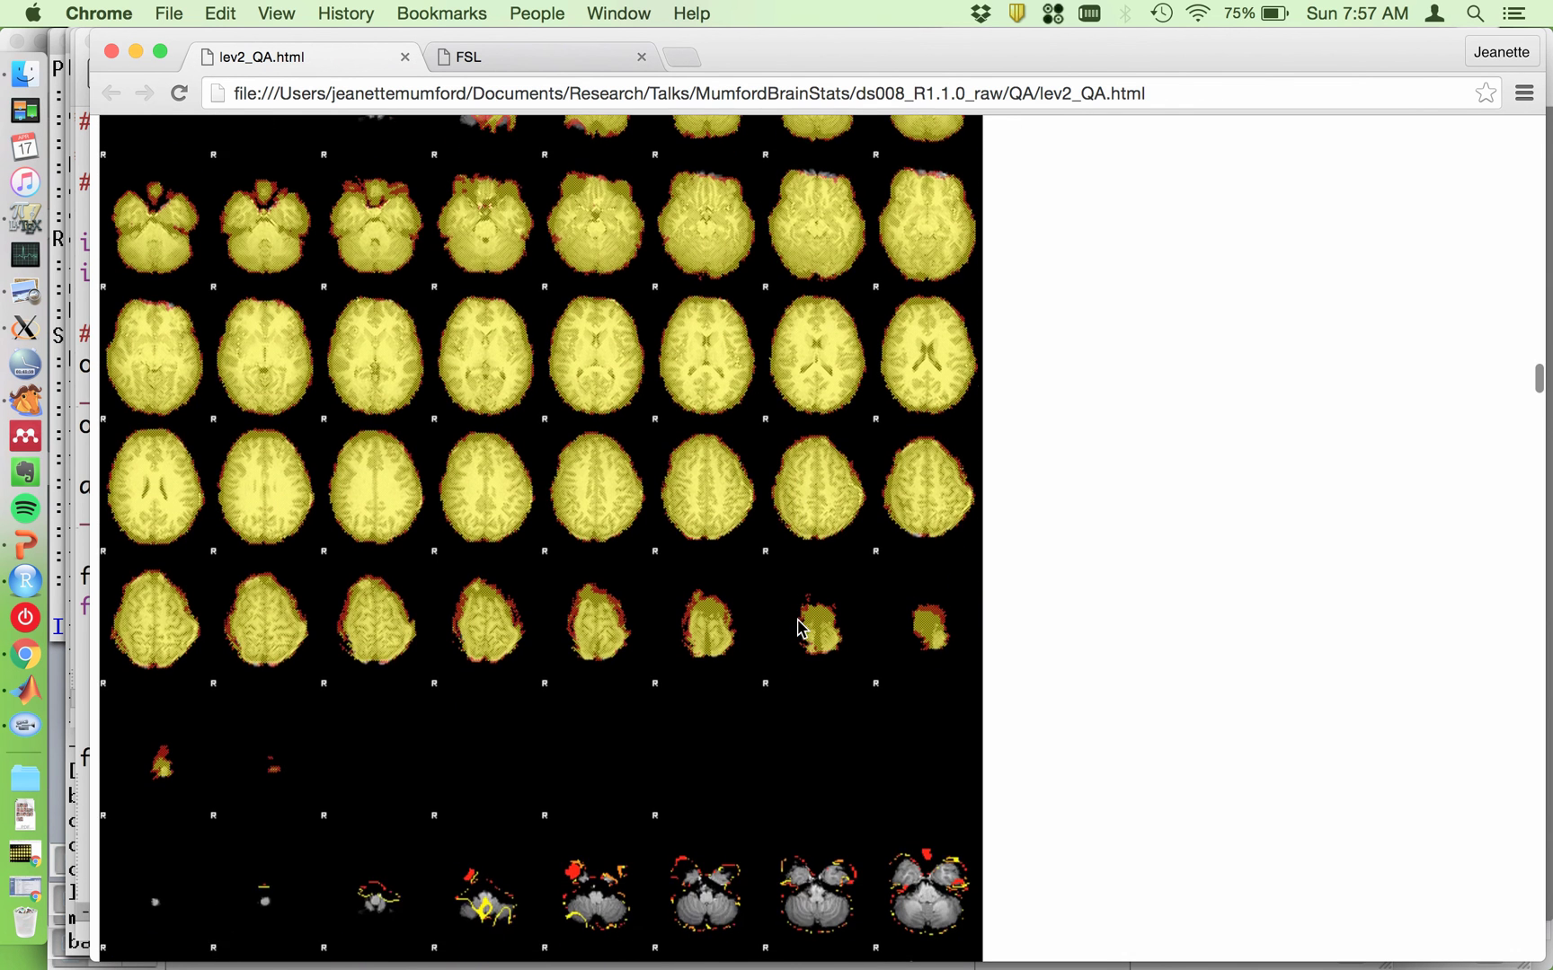